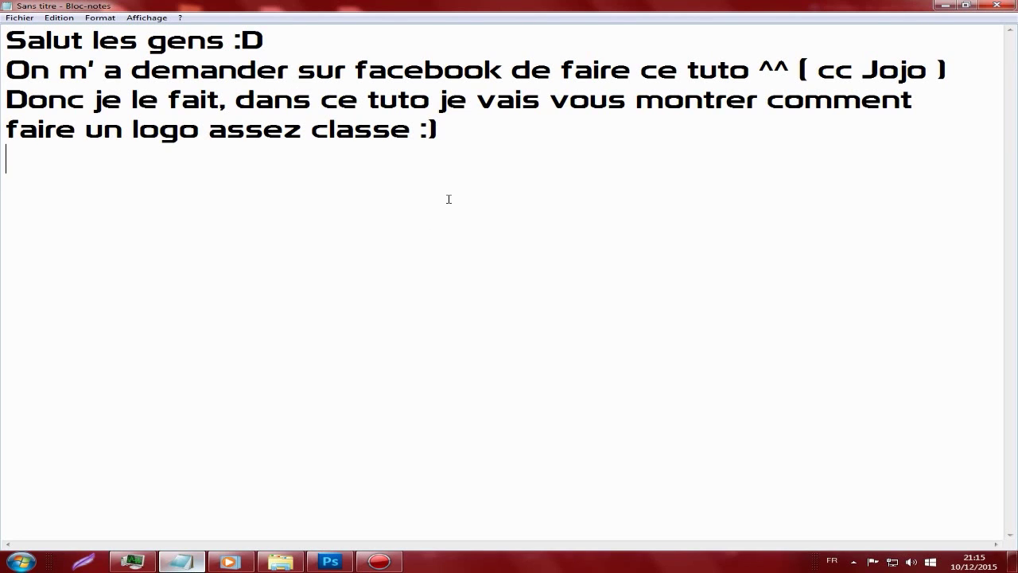
Step: Type 'Pour commencer faîtes un nouveau fichier' as the latest line of the tutorial notes
{"action": "type", "text": "Pour "}
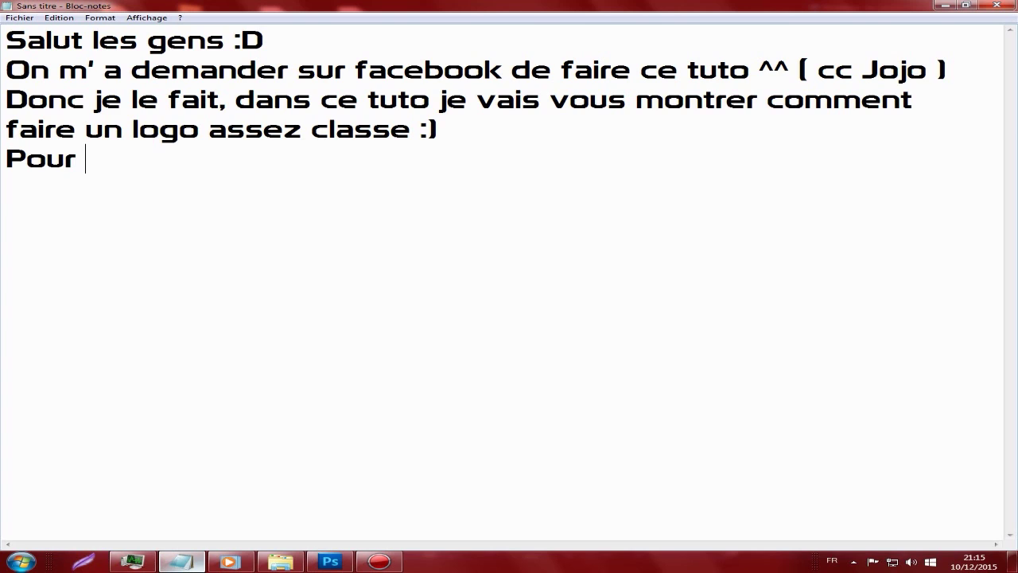
{"action": "type", "text": "commencer fa"}
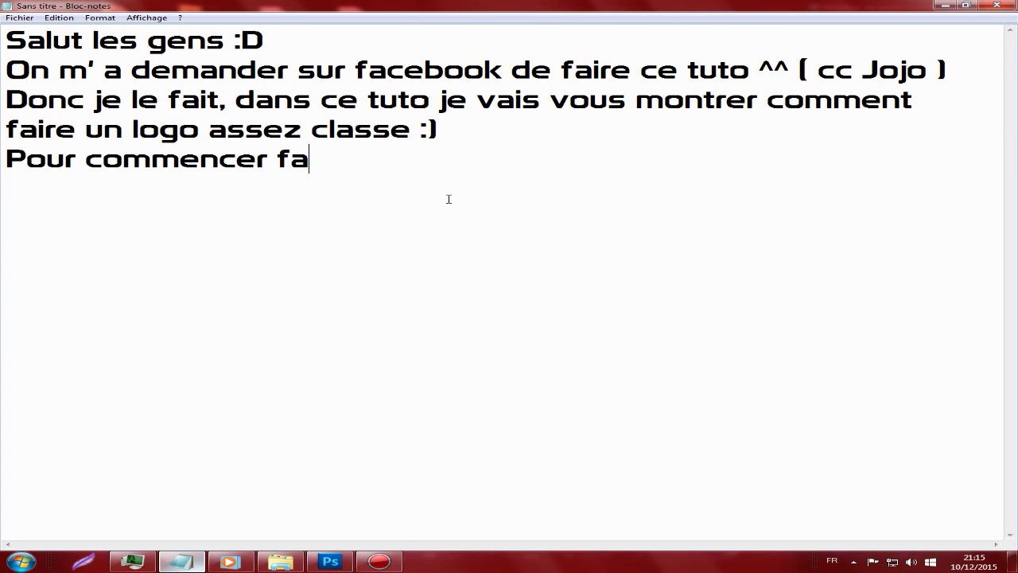
{"action": "type", "text": "îtes un "}
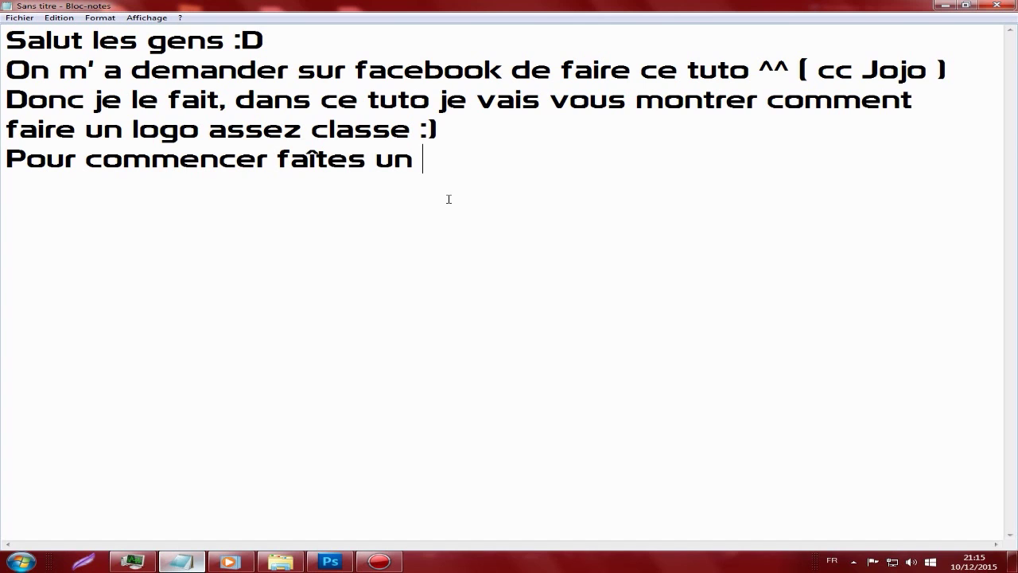
{"action": "type", "text": "nouveau fichier"}
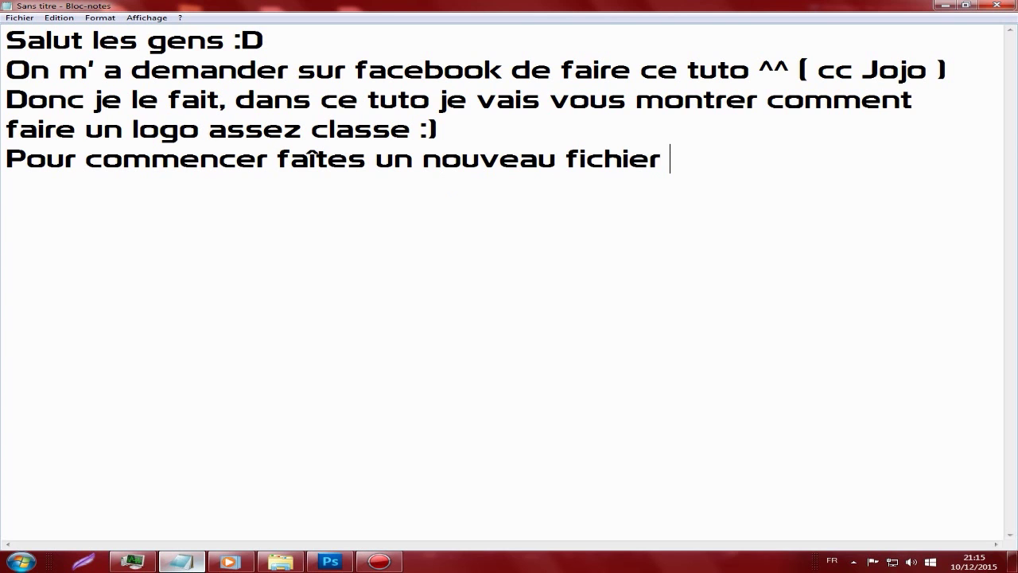
{"action": "left_click", "coordinate": [331, 562]}
Step: Create a 900×900 px document named 'Logo tuto' with an adjusted resolution
{"action": "left_click", "coordinate": [51, 7]}
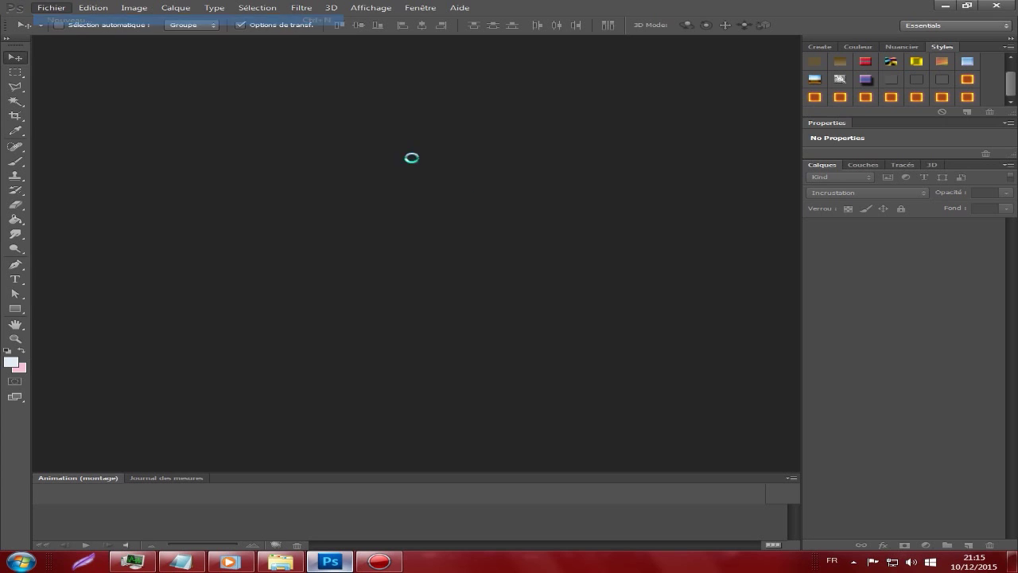
{"action": "type", "text": "Logo tuto"}
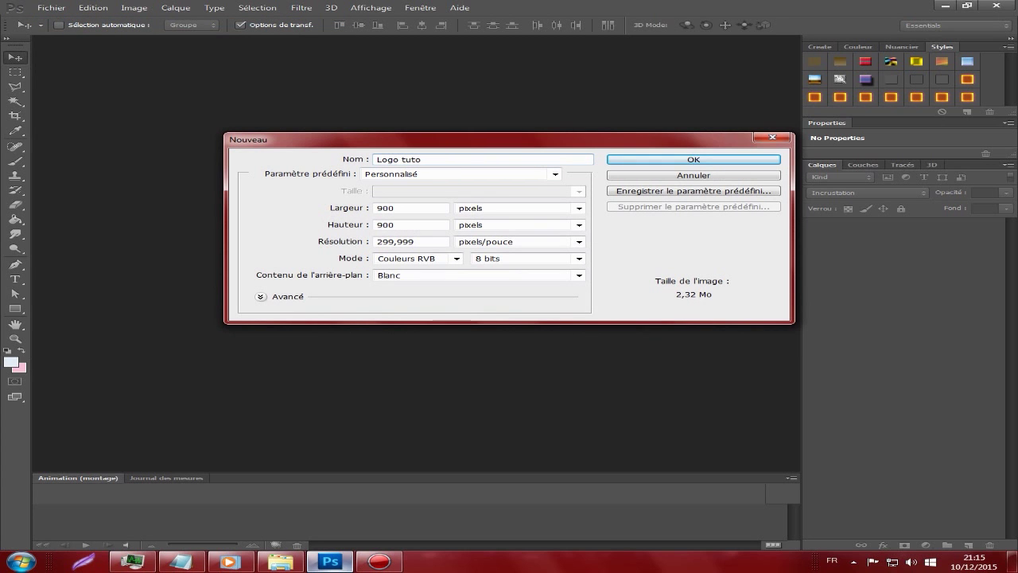
{"action": "key", "text": "Tab"}
{"action": "key", "text": "Tab"}
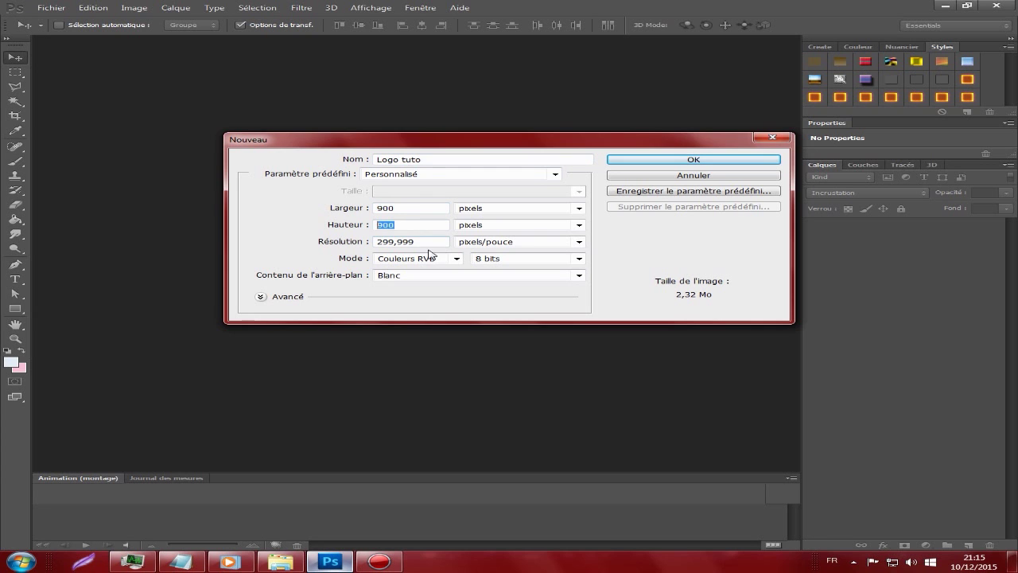
{"action": "key", "text": "Tab"}
{"action": "type", "text": "7"}
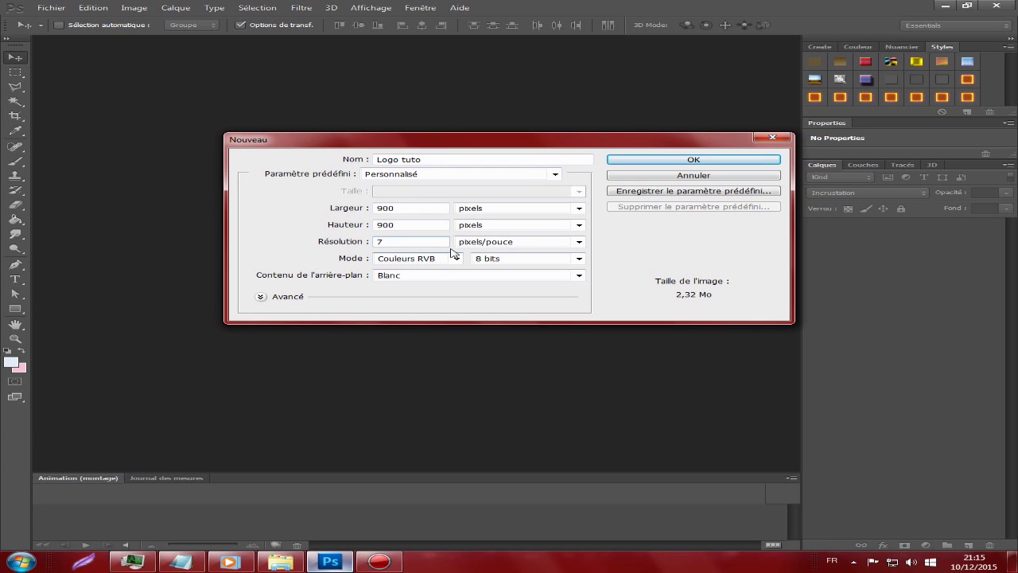
{"action": "left_click", "coordinate": [632, 162]}
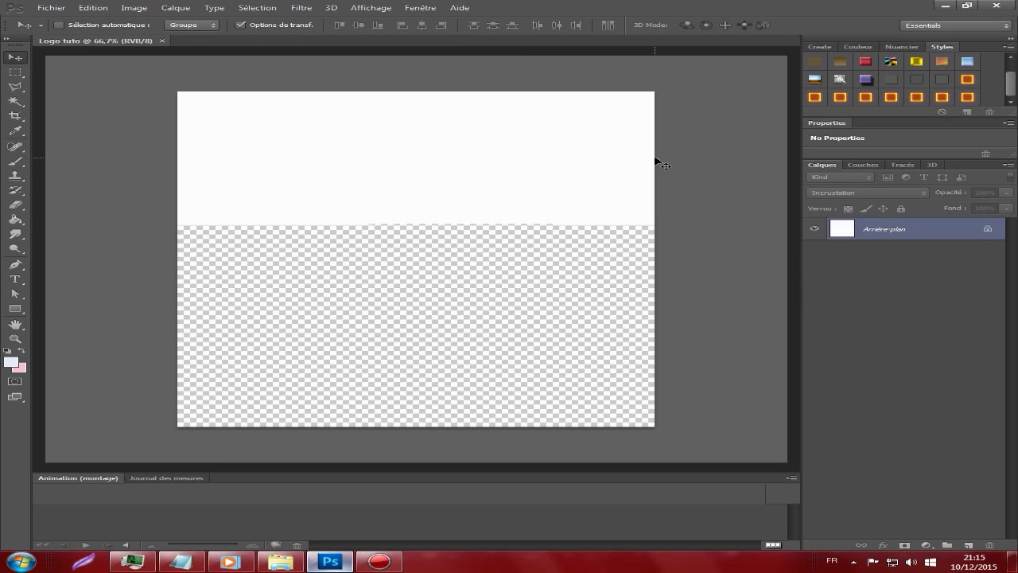
{"action": "left_click", "coordinate": [196, 558]}
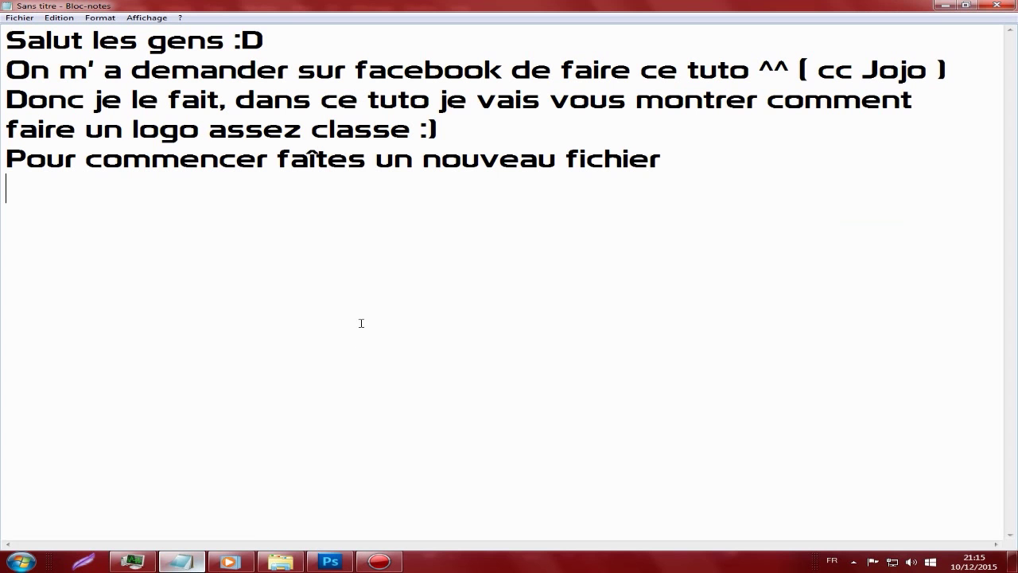
Step: Write 'On va commencer par le fond ^^' and a light-to-dark gradient line in the notes
{"action": "type", "text": "On va "}
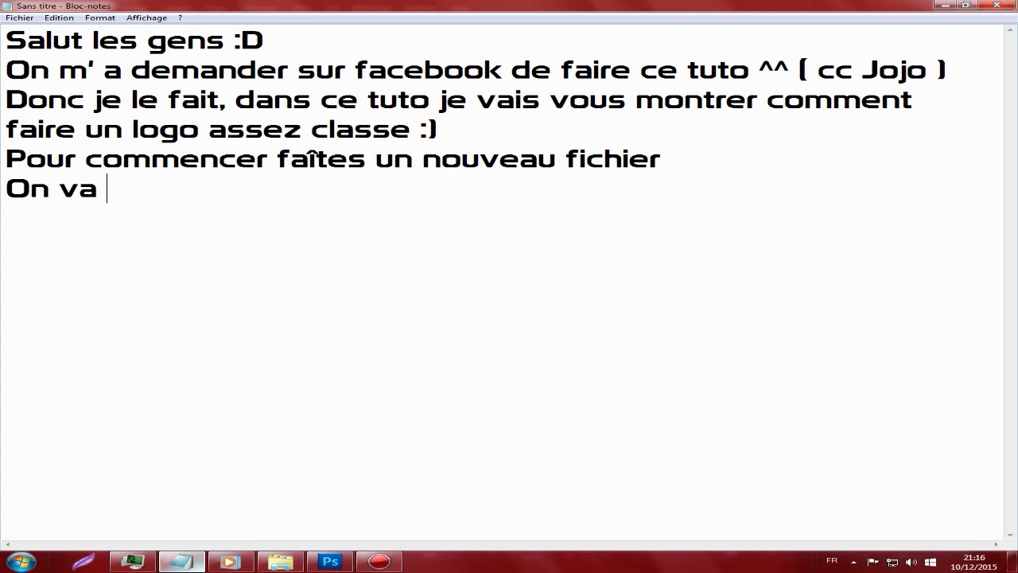
{"action": "type", "text": "commencer par le fond p"}
{"action": "key", "text": "BackSpace"}
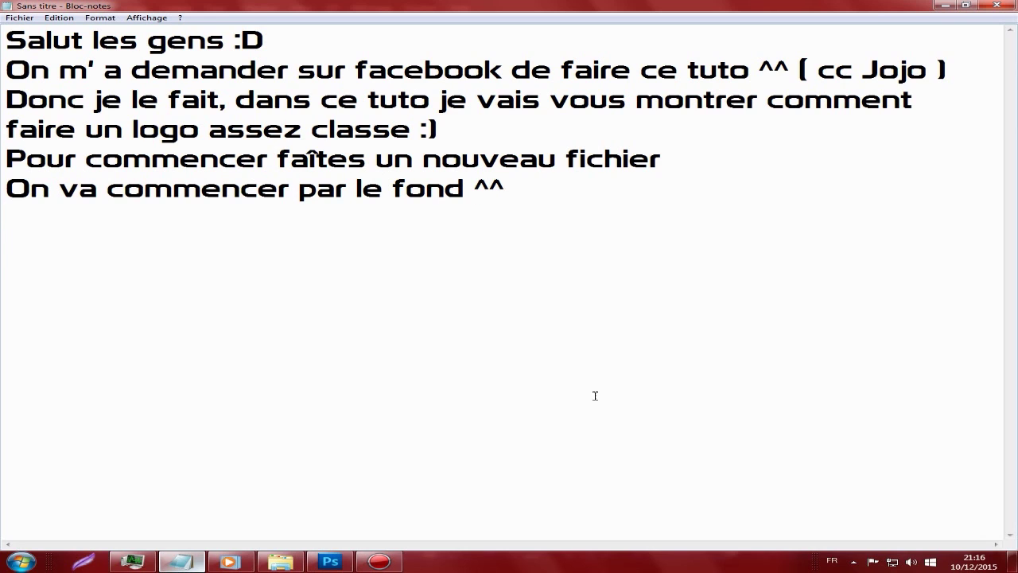
{"action": "left_click", "coordinate": [387, 563]}
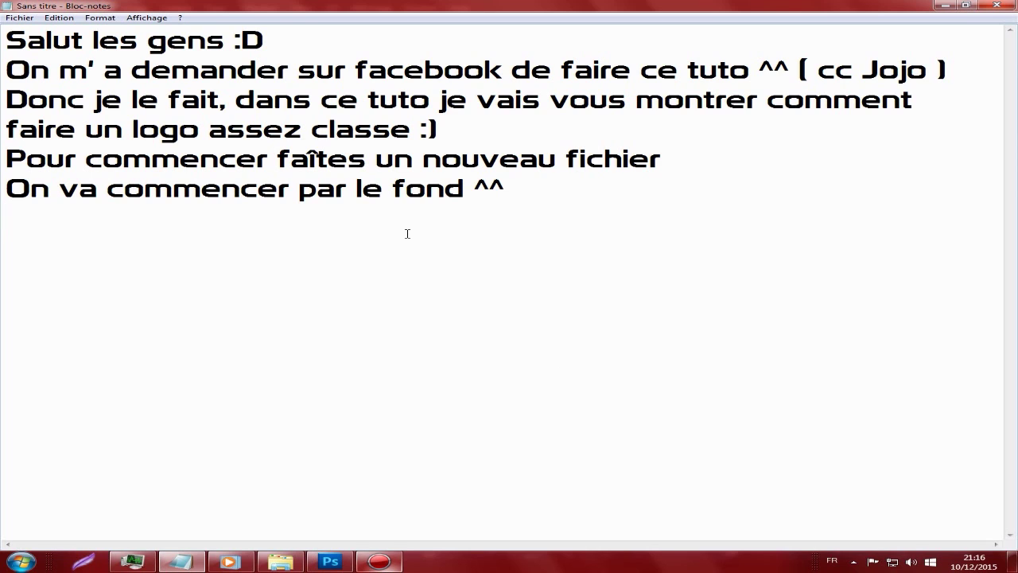
{"action": "type", "text": "Mettez l"}
{"action": "type", "text": "a coul"}
{"action": "type", "text": "leu"}
{"action": "type", "text": "oulu en DEGRADE"}
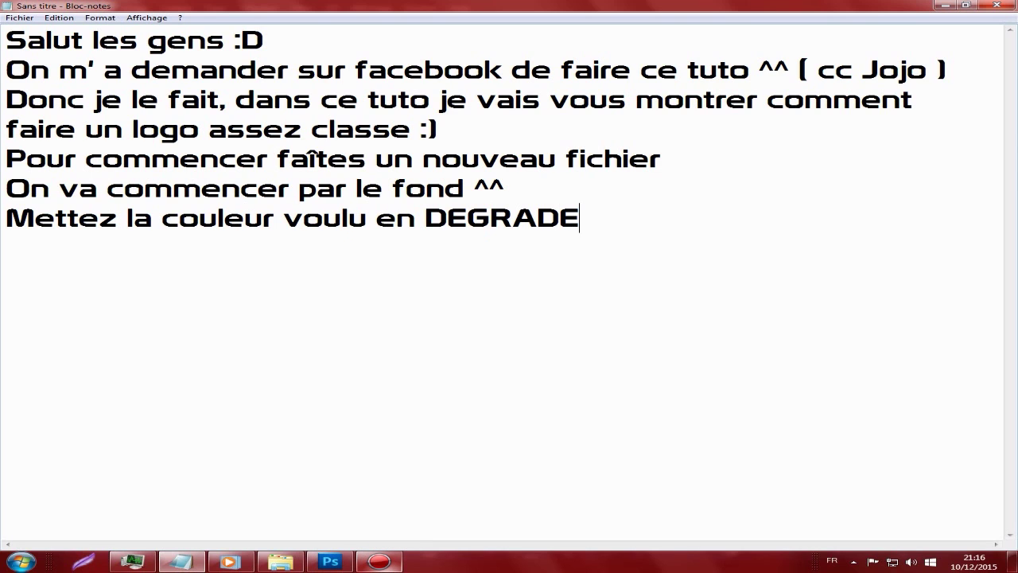
{"action": "type", "text": "R c"}
{"action": "type", "text": "la"}
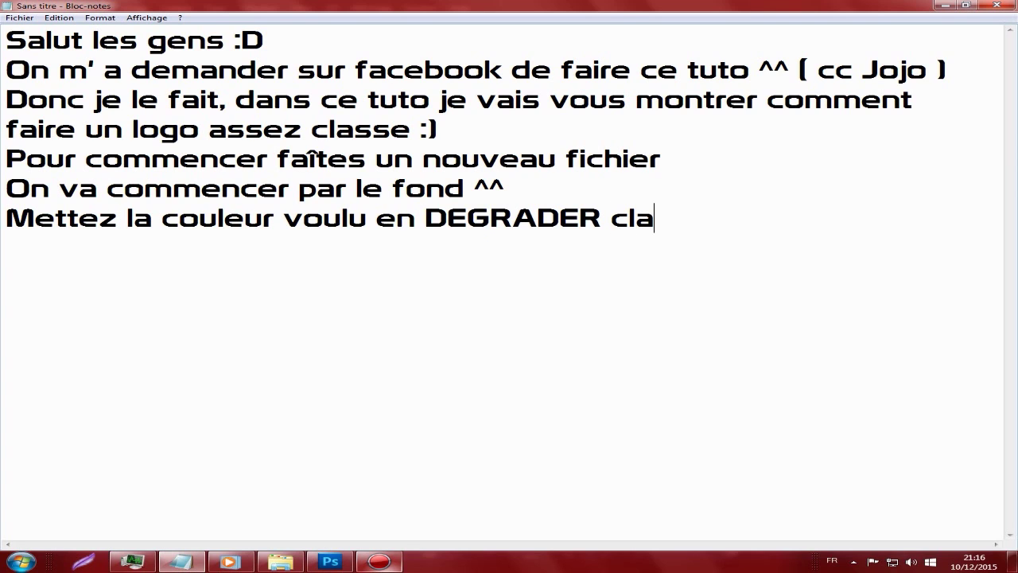
{"action": "type", "text": "ir-foncer"}
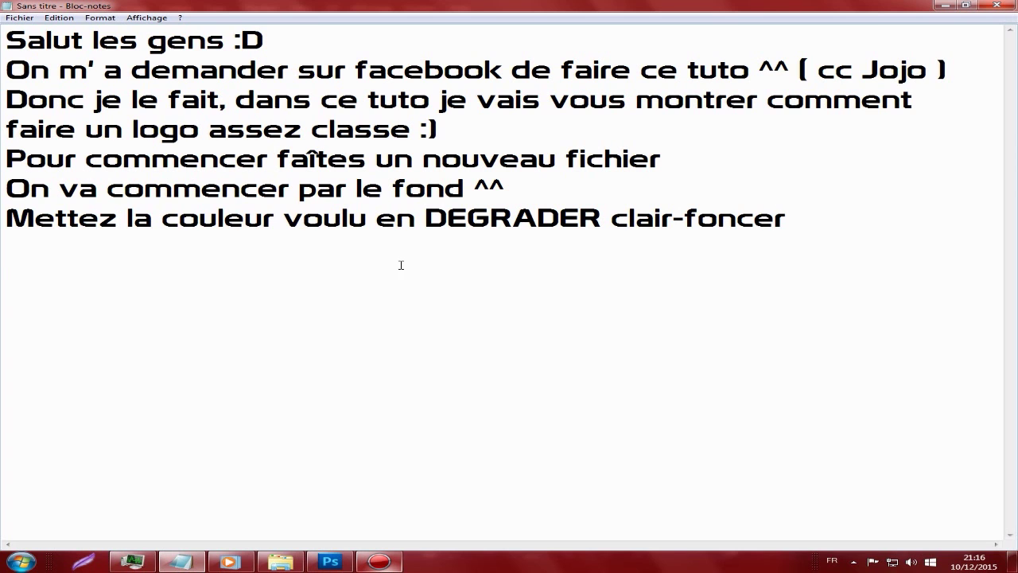
Step: Unlock the background as Calque 0 and add a Gradient Overlay layer style
{"action": "left_click", "coordinate": [330, 562]}
{"action": "double_click", "coordinate": [930, 231]}
{"action": "left_click", "coordinate": [538, 133]}
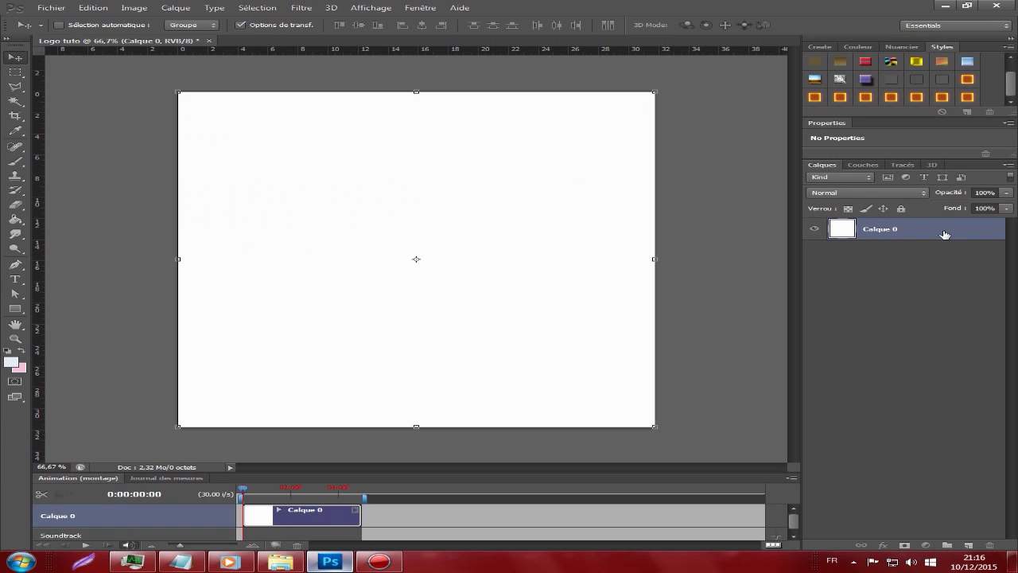
{"action": "double_click", "coordinate": [925, 230]}
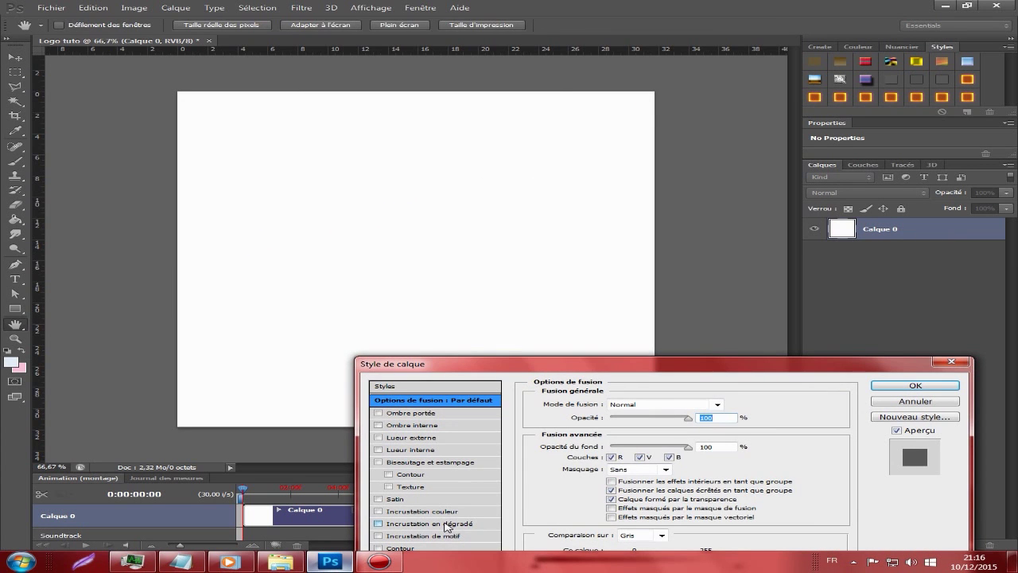
{"action": "left_click", "coordinate": [445, 524]}
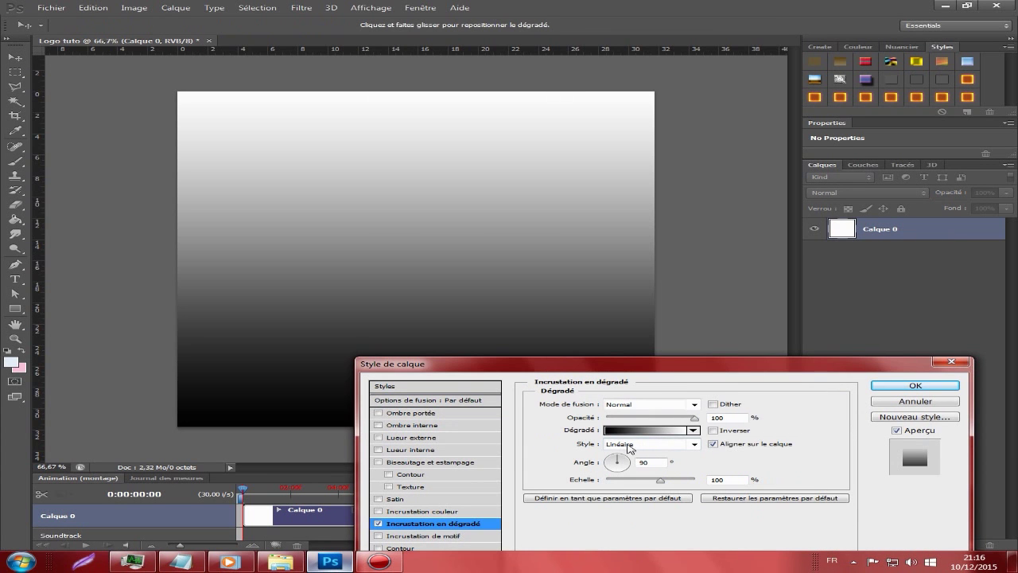
Step: Set the gradient from bright green 00ff48 to dark green 0b9500 at -130° and apply
{"action": "left_click", "coordinate": [630, 431]}
{"action": "double_click", "coordinate": [596, 412]}
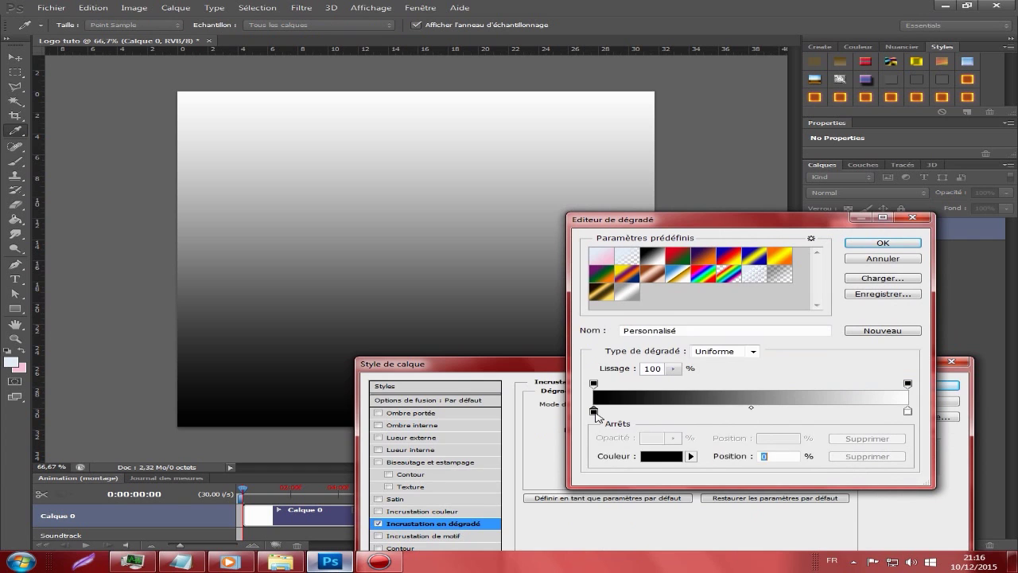
{"action": "left_click", "coordinate": [583, 430]}
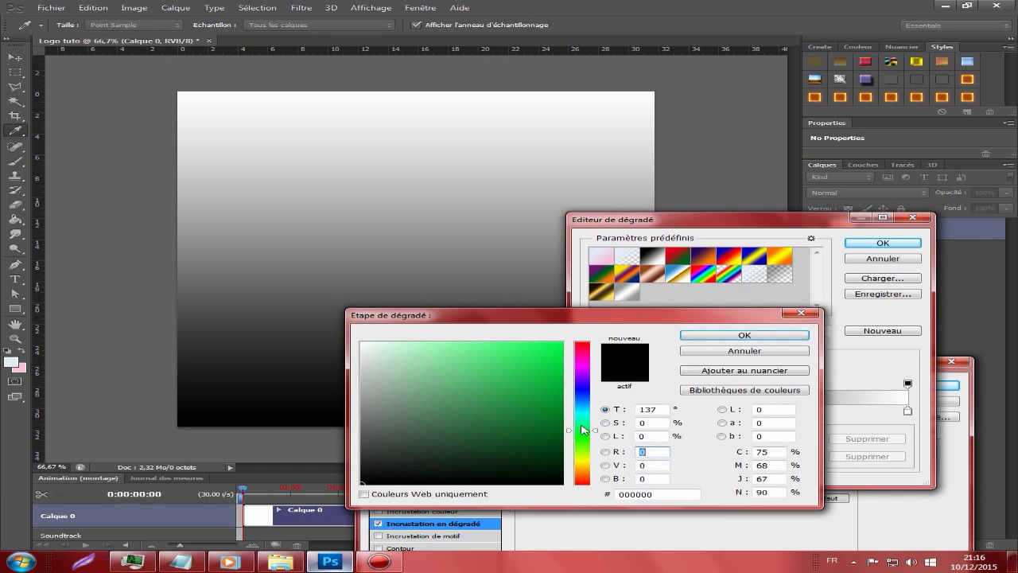
{"action": "left_click_drag", "start_coordinate": [540, 355], "coordinate": [563, 342]}
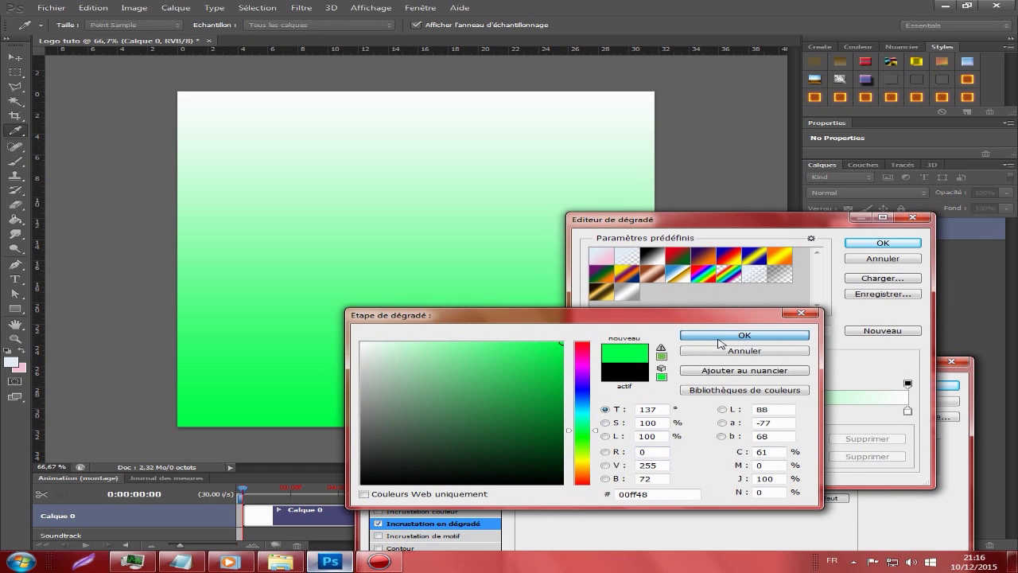
{"action": "left_click", "coordinate": [705, 336]}
{"action": "double_click", "coordinate": [907, 412]}
{"action": "left_click", "coordinate": [582, 438]}
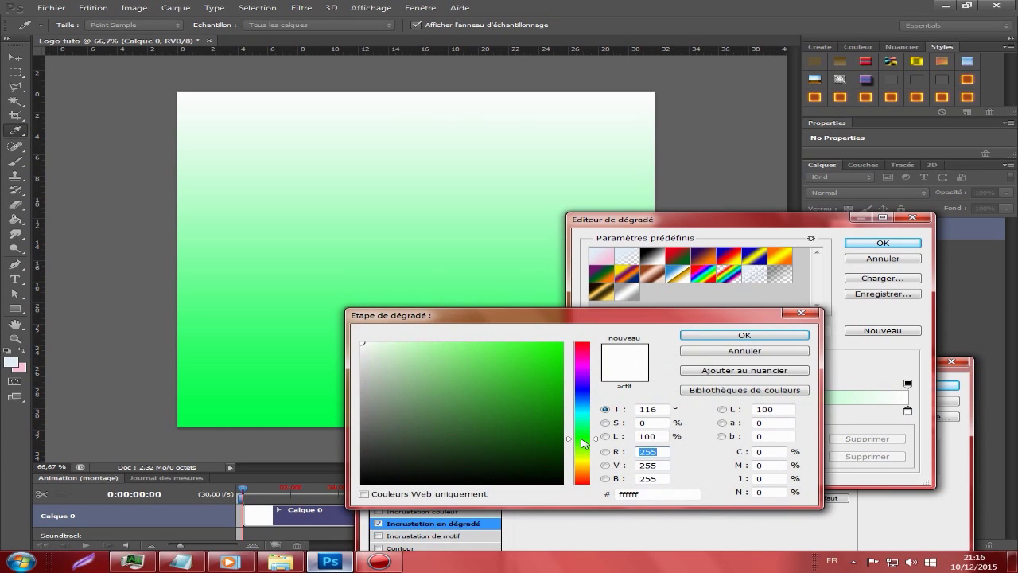
{"action": "left_click_drag", "start_coordinate": [541, 357], "coordinate": [563, 401]}
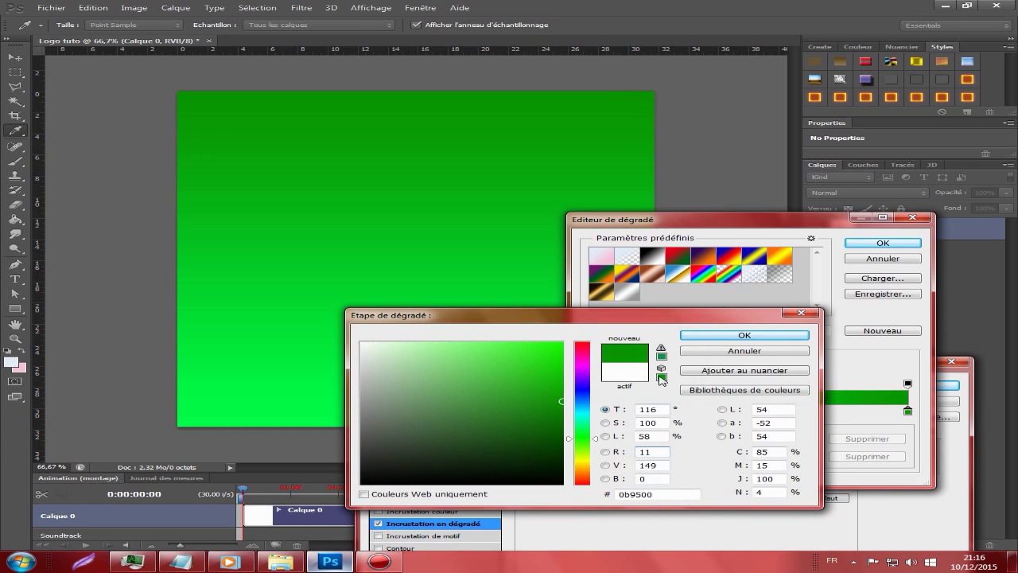
{"action": "left_click", "coordinate": [690, 335]}
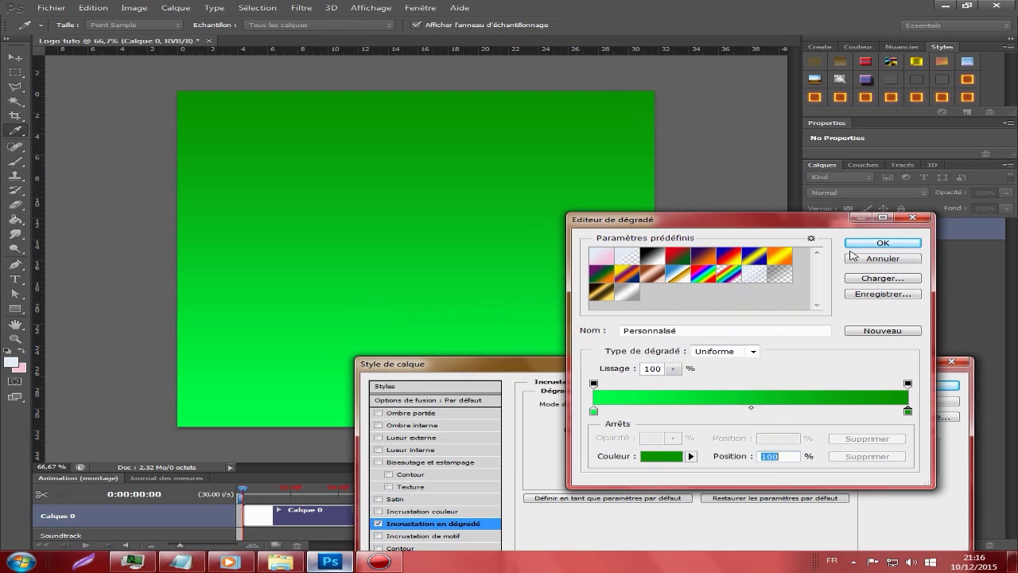
{"action": "left_click", "coordinate": [865, 246]}
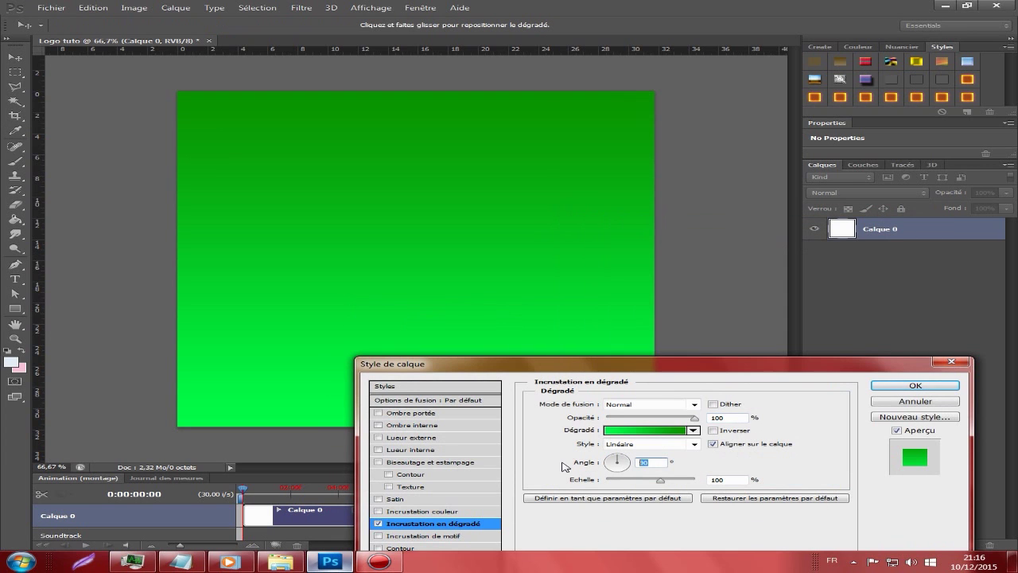
{"action": "type", "text": "13"}
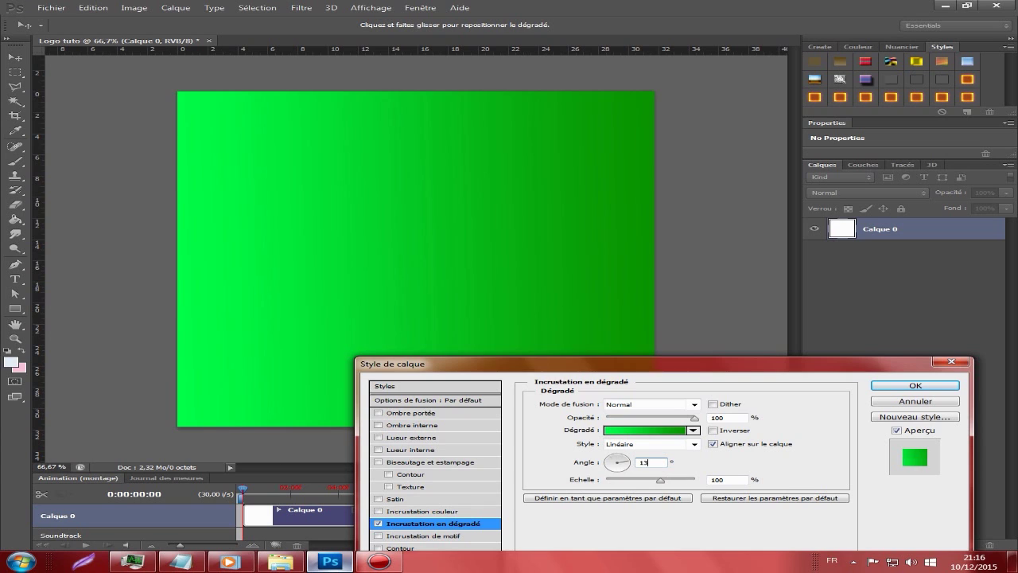
{"action": "type", "text": "0"}
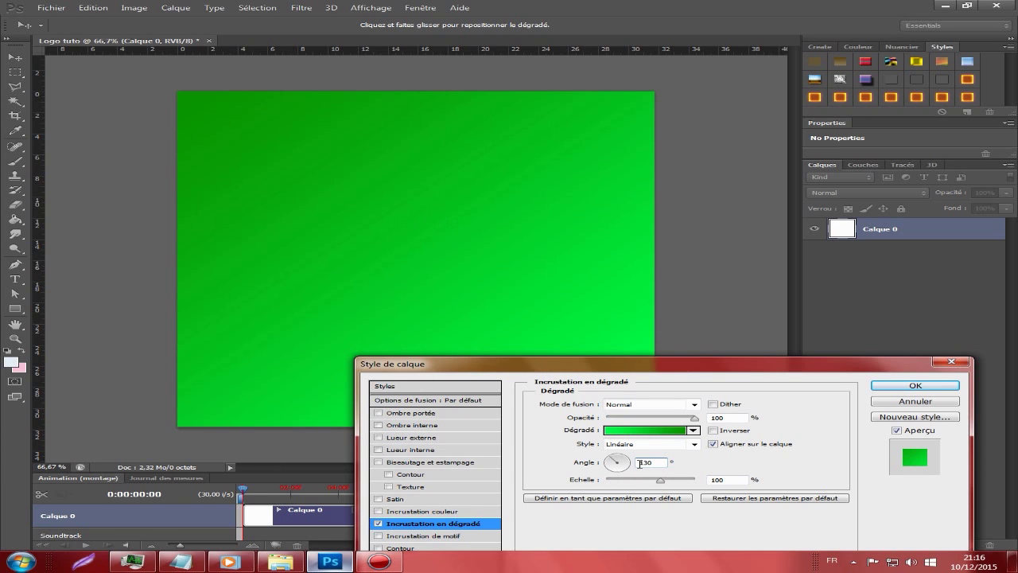
{"action": "type", "text": "-"}
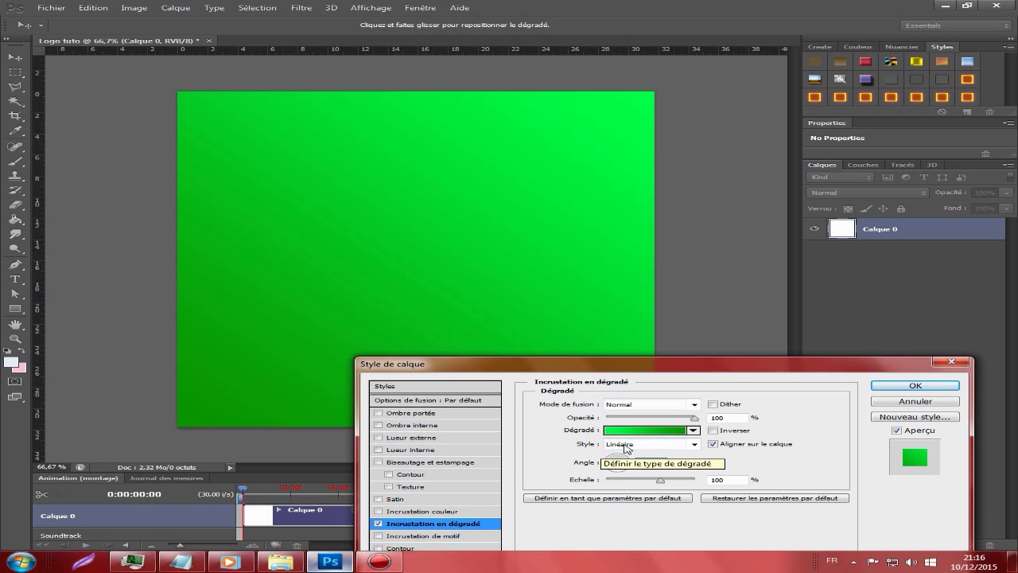
{"action": "left_click", "coordinate": [876, 388]}
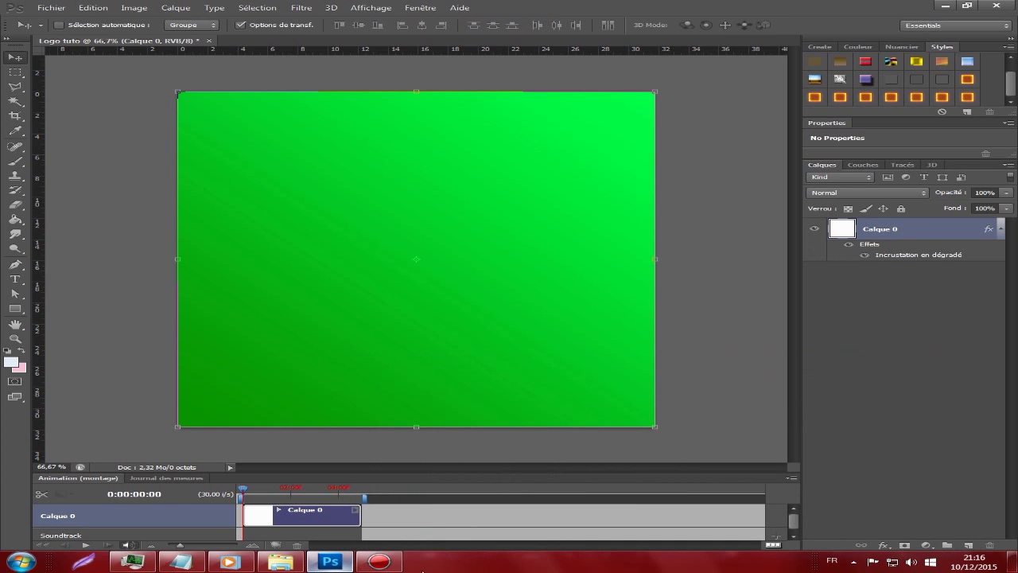
Step: Add the line 'Mettez la texture que j' ai mis dans le dossier Winrar' to the notes
{"action": "left_click", "coordinate": [181, 562]}
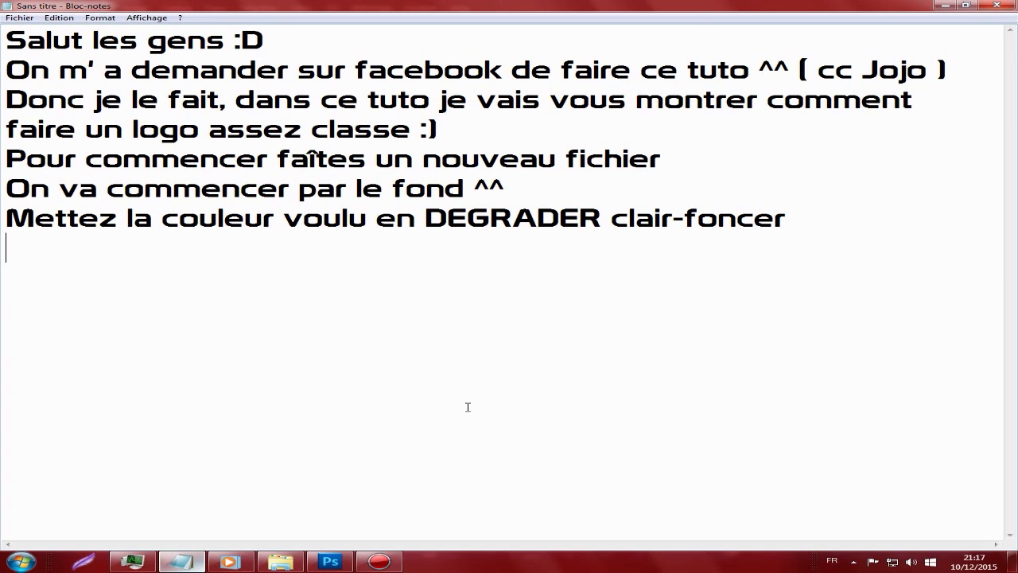
{"action": "type", "text": "Mettez "}
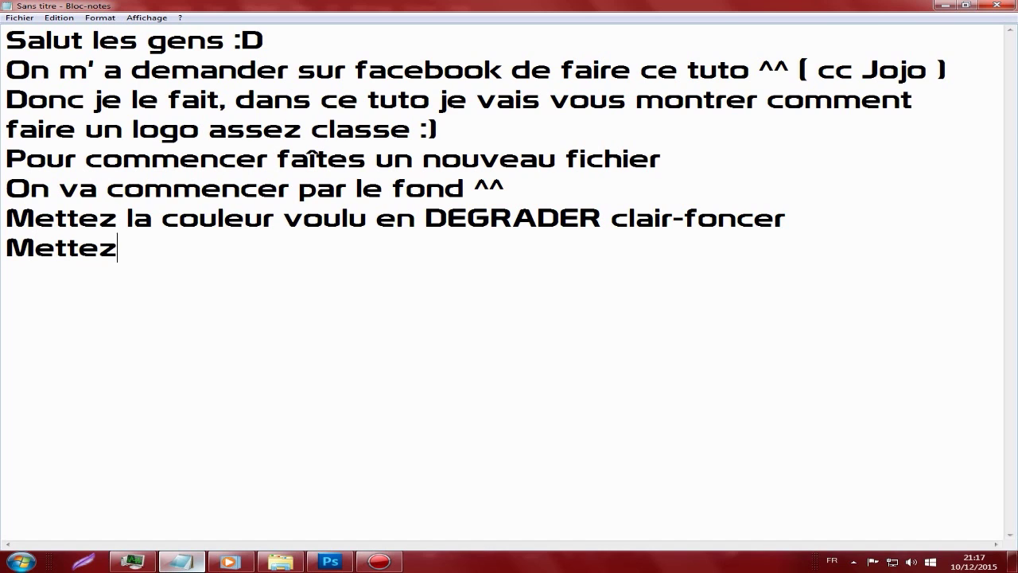
{"action": "type", "text": "la tex"}
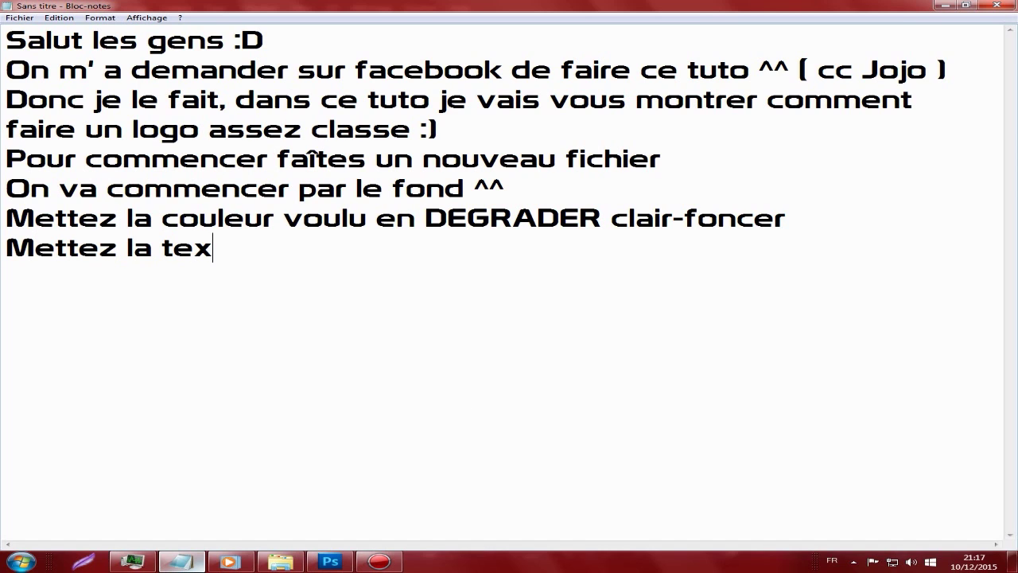
{"action": "type", "text": "ture"}
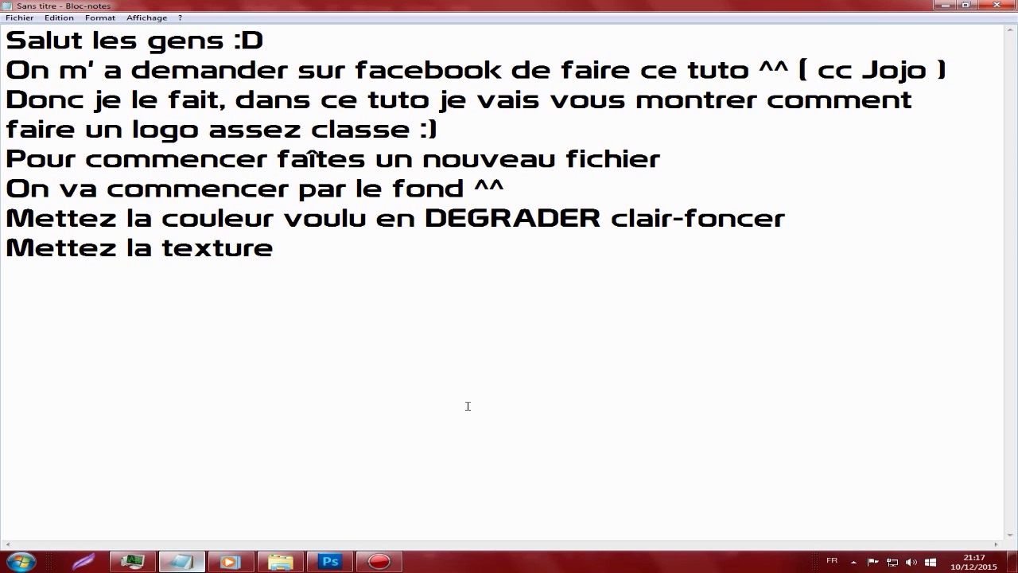
{"action": "type", "text": " que j' ai mis dans le"}
{"action": "key", "text": "BackSpace"}
{"action": "type", "text": "d"}
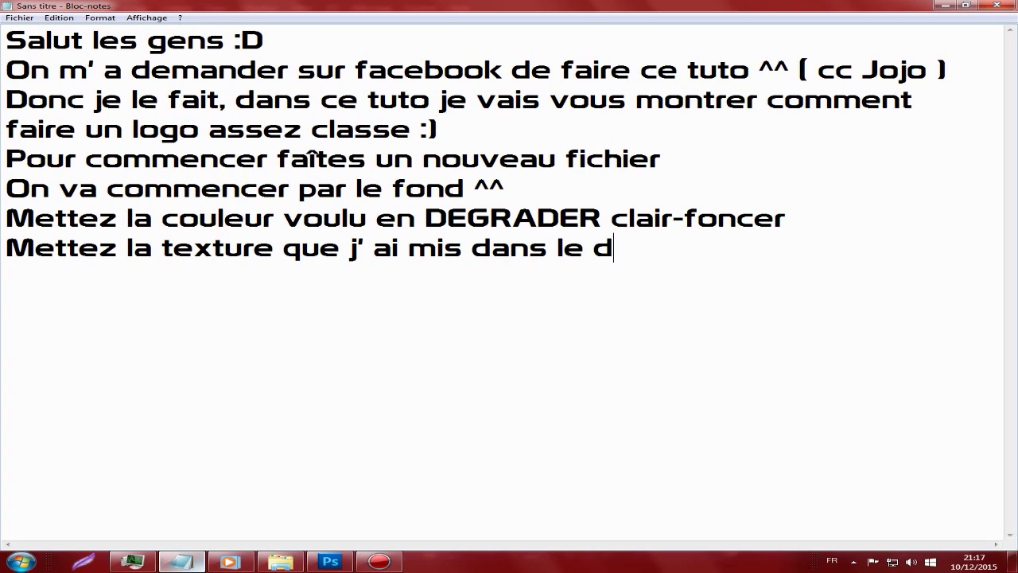
{"action": "type", "text": "ossier Win"}
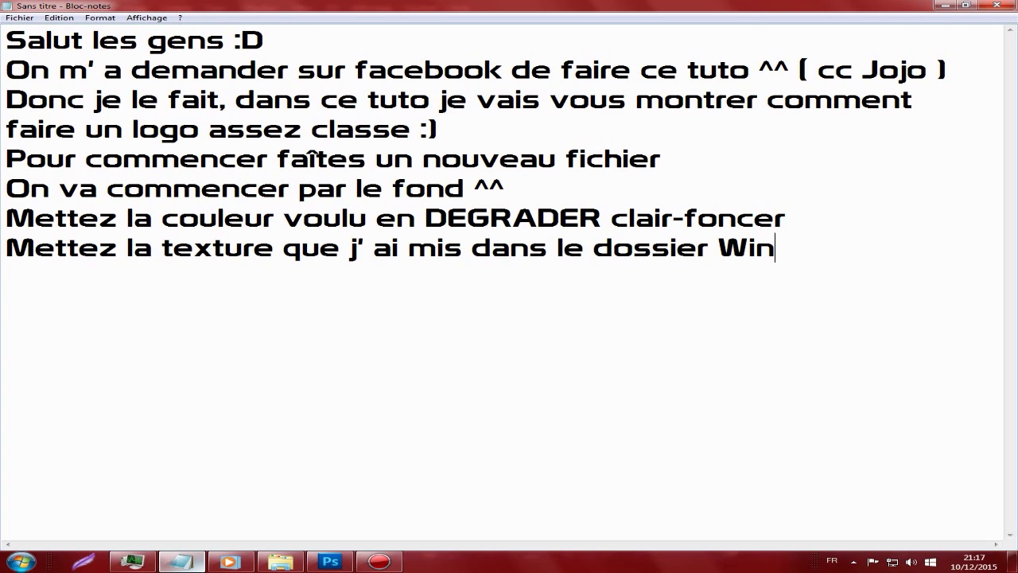
{"action": "type", "text": "rar"}
{"action": "key", "text": "Return"}
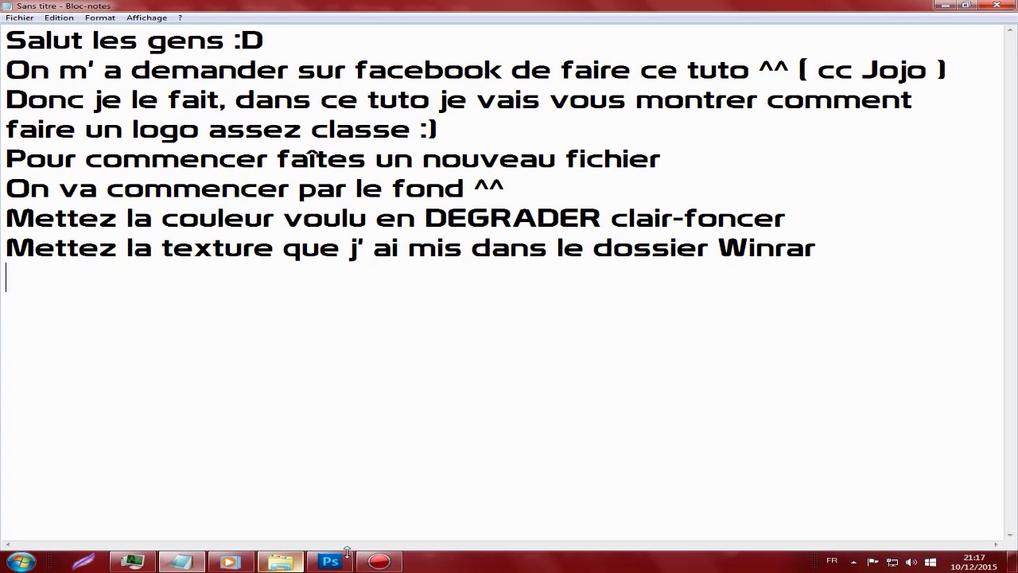
{"action": "left_click", "coordinate": [350, 563]}
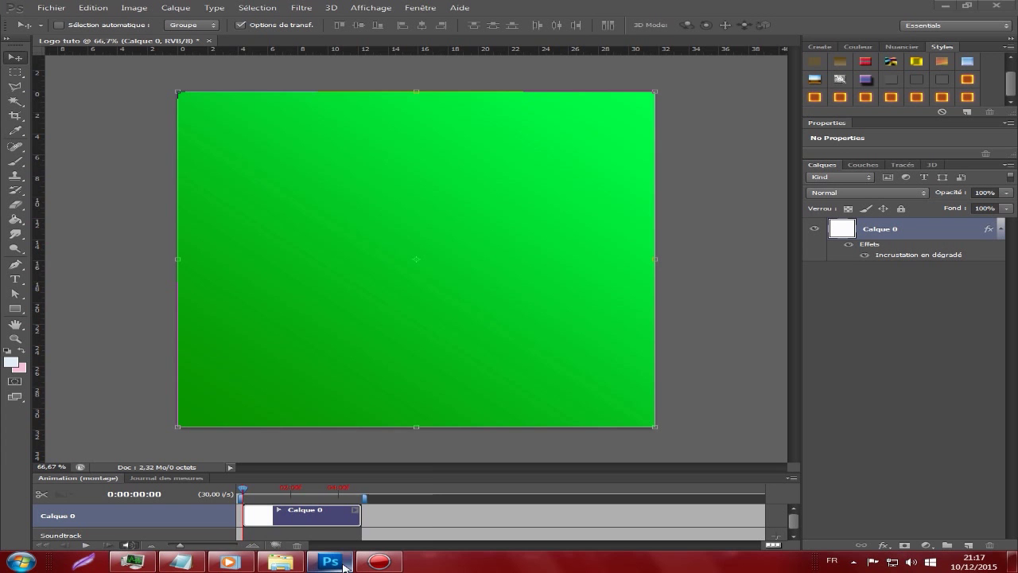
Step: Place the Texture JS13013 (1) image from the TUTO folder, scaled to cover the canvas
{"action": "left_click", "coordinate": [50, 7]}
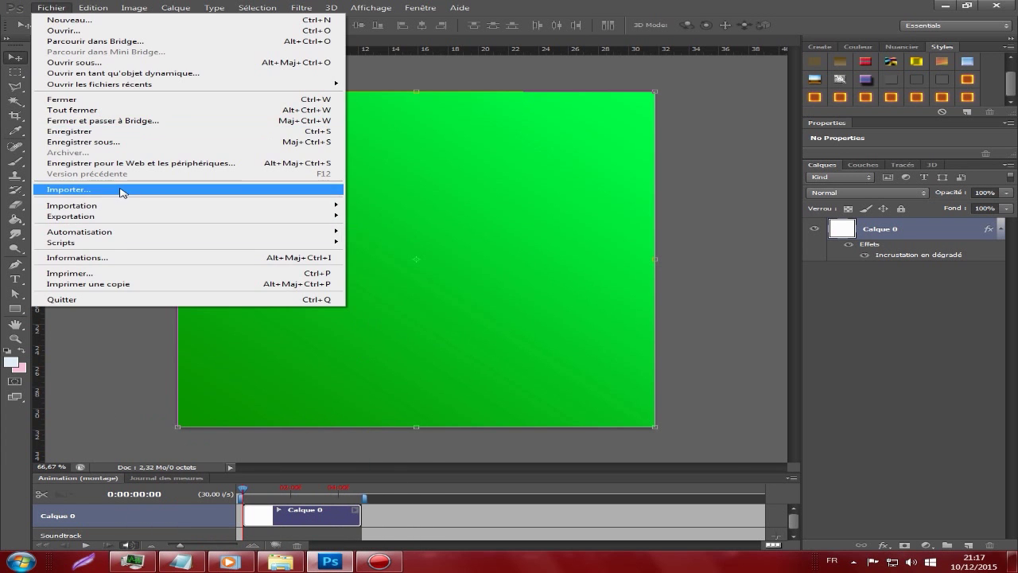
{"action": "left_click", "coordinate": [120, 189]}
{"action": "double_click", "coordinate": [408, 165]}
{"action": "double_click", "coordinate": [569, 187]}
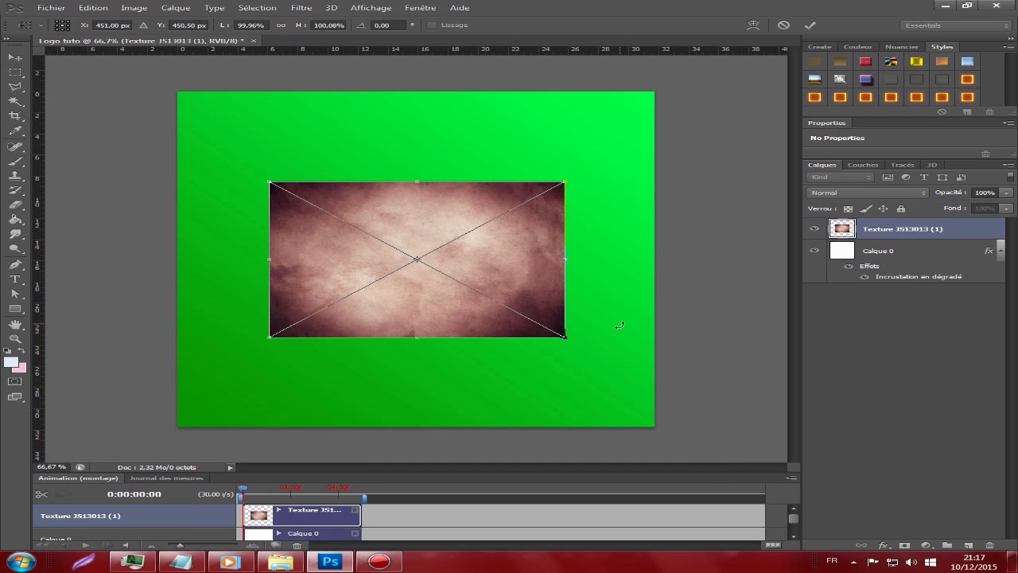
{"action": "mouse_move", "coordinate": [619, 365]}
{"action": "left_mouse_down"}
{"action": "mouse_move", "coordinate": [658, 429]}
{"action": "mouse_move", "coordinate": [704, 456]}
{"action": "left_mouse_up"}
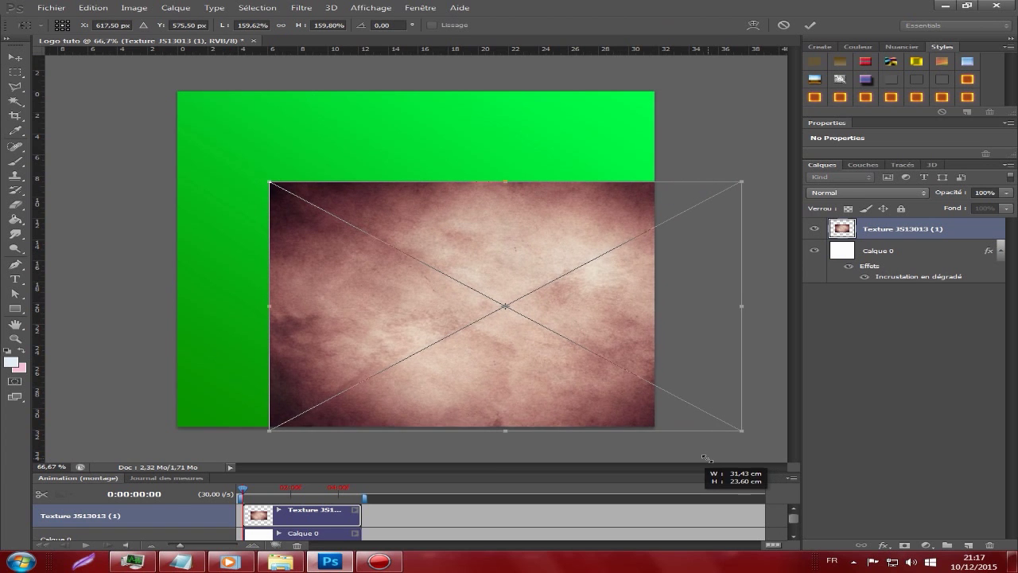
{"action": "left_click_drag", "start_coordinate": [174, 128], "coordinate": [88, 96]}
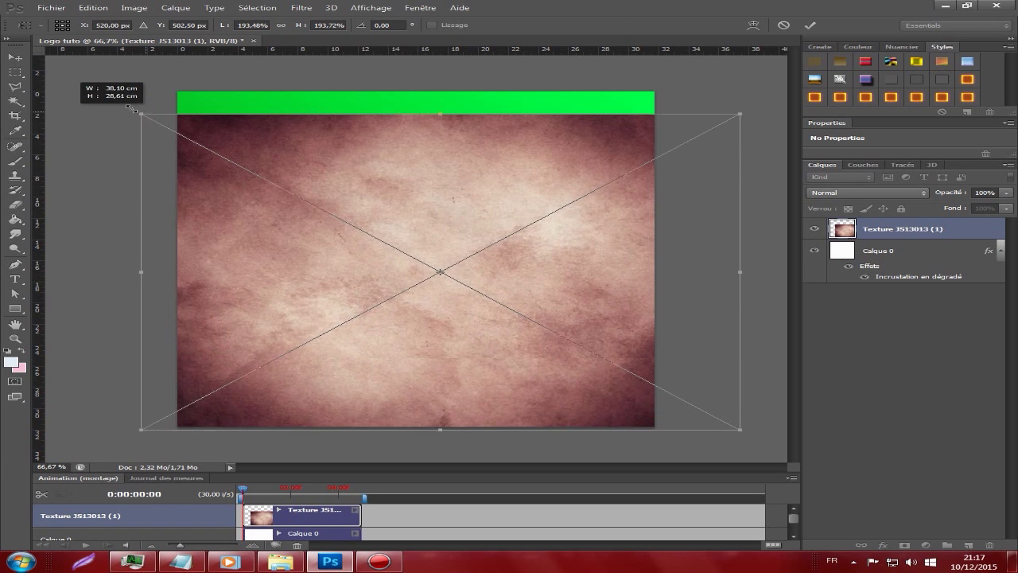
{"action": "left_click", "coordinate": [14, 58]}
{"action": "left_click", "coordinate": [425, 212]}
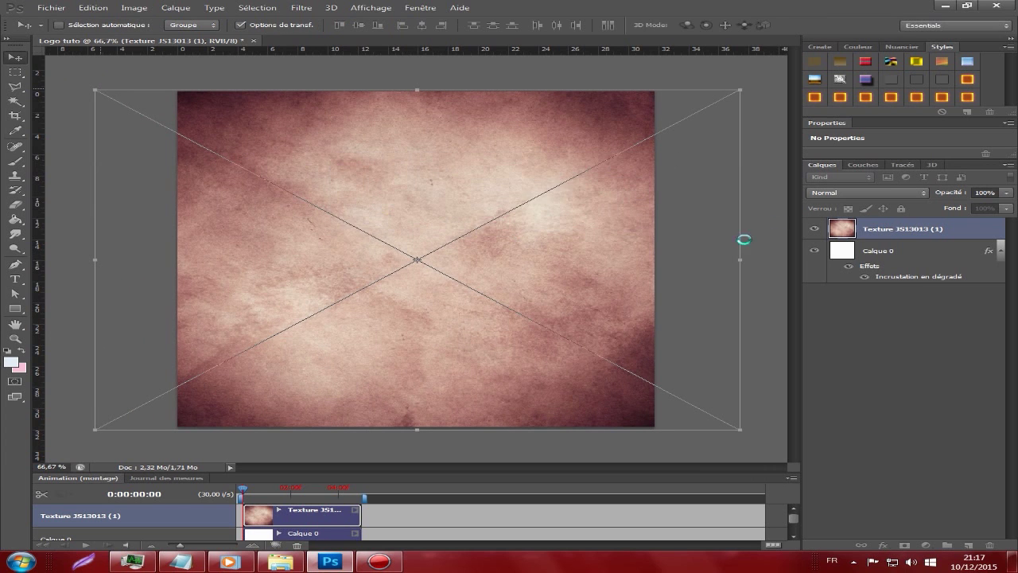
Step: Set the texture layer to Incrustation and note 'Maintenant que le fond est fini, on va faire la forme'
{"action": "left_click", "coordinate": [867, 192]}
{"action": "left_click", "coordinate": [839, 342]}
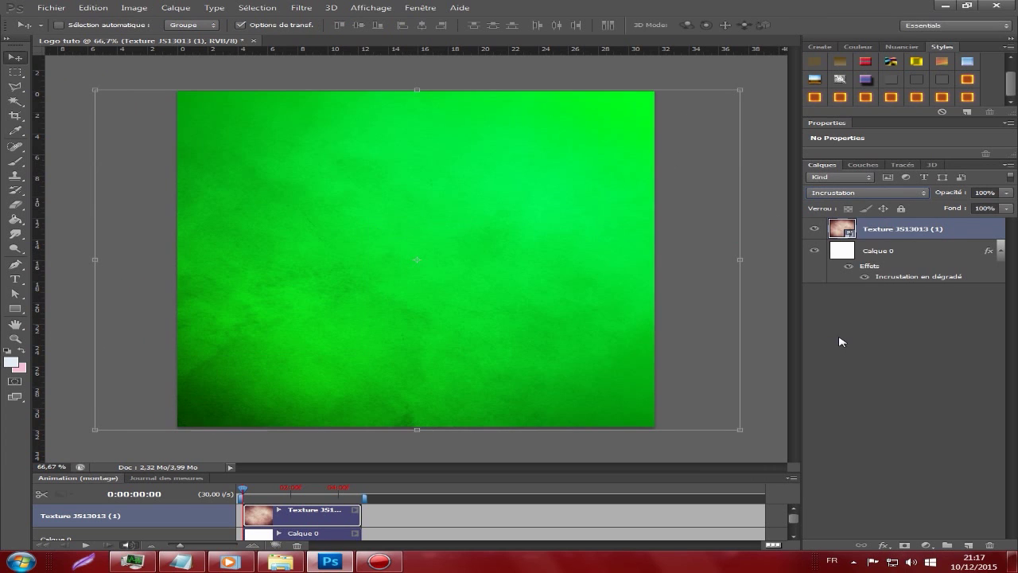
{"action": "left_click", "coordinate": [182, 561]}
{"action": "type", "text": "Maintenant qu"}
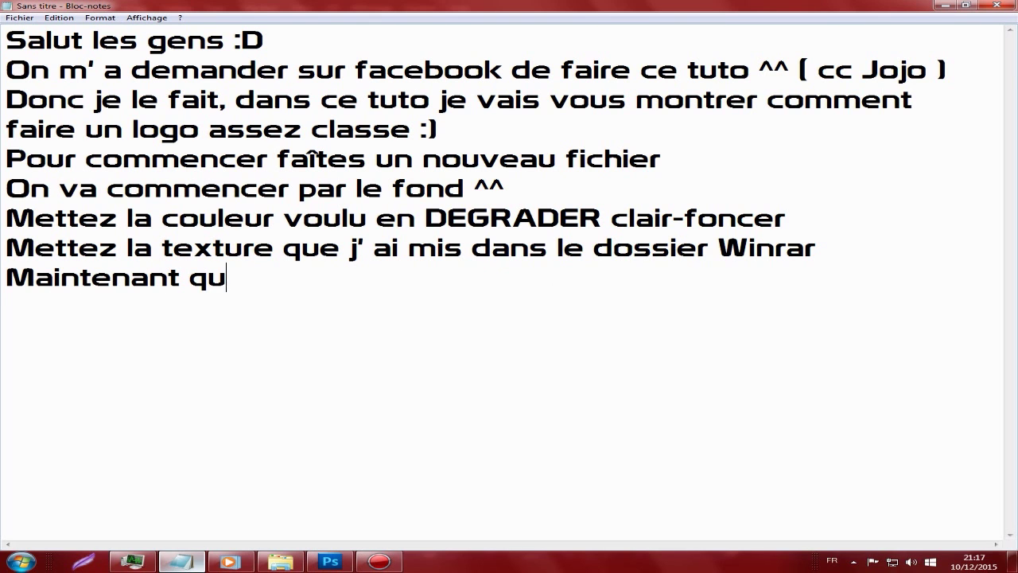
{"action": "type", "text": "e le fond est "}
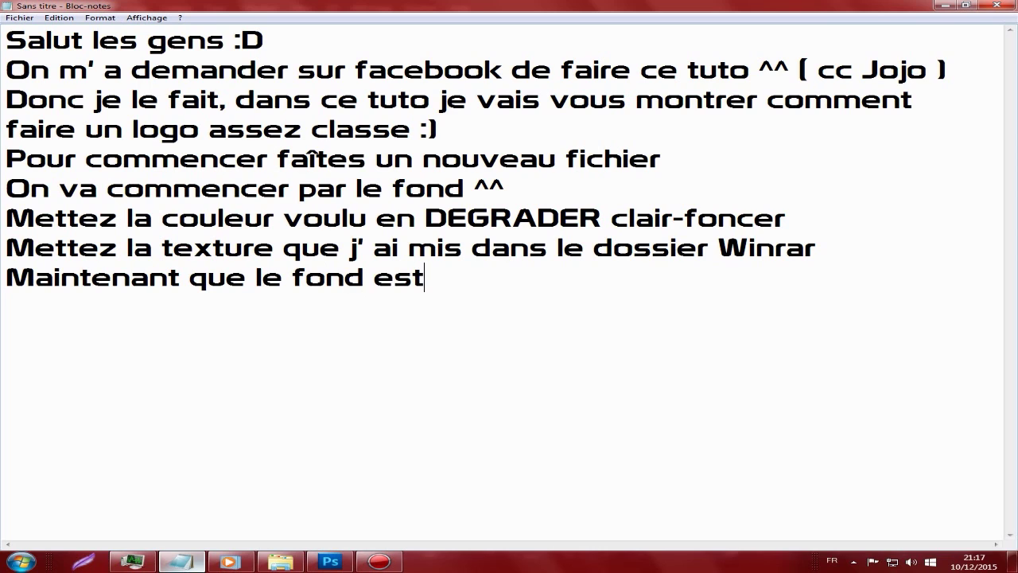
{"action": "type", "text": "fini,"}
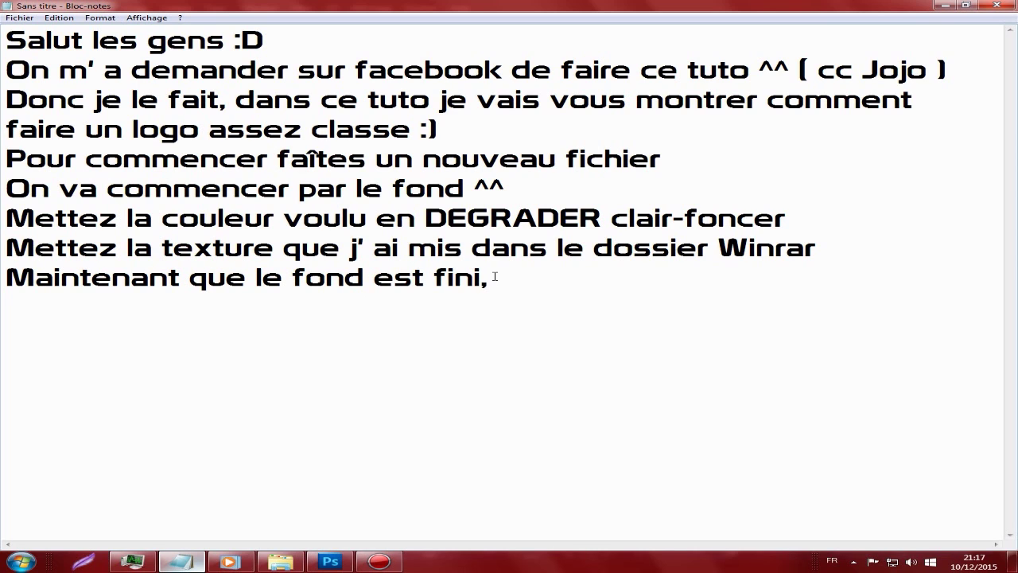
{"action": "type", "text": " on va faire la forme"}
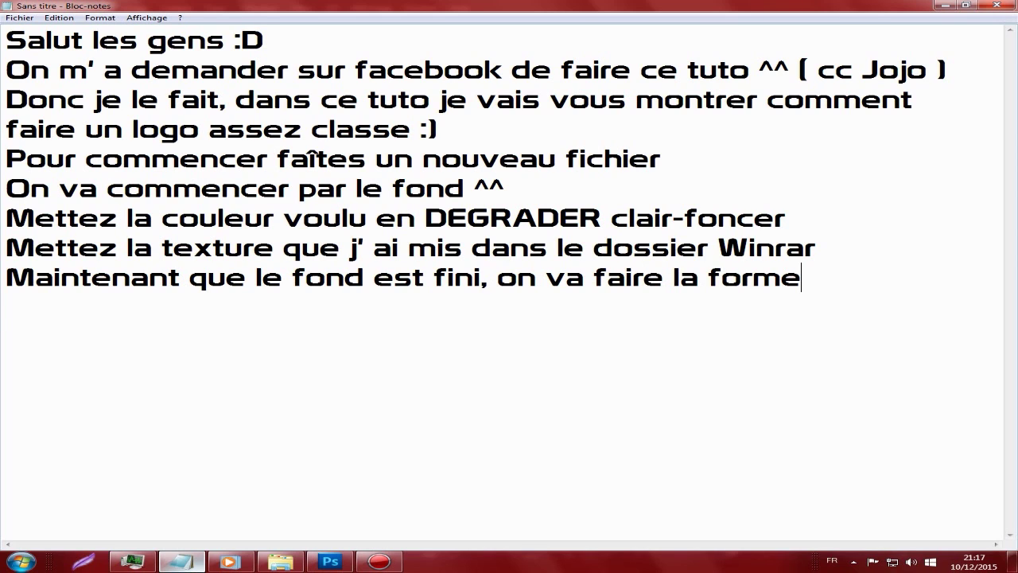
Step: Add the line 'C' est simple, prenez la forme que vous voulez ^^' to the notes
{"action": "key", "text": "Return"}
{"action": "type", "text": "C' e"}
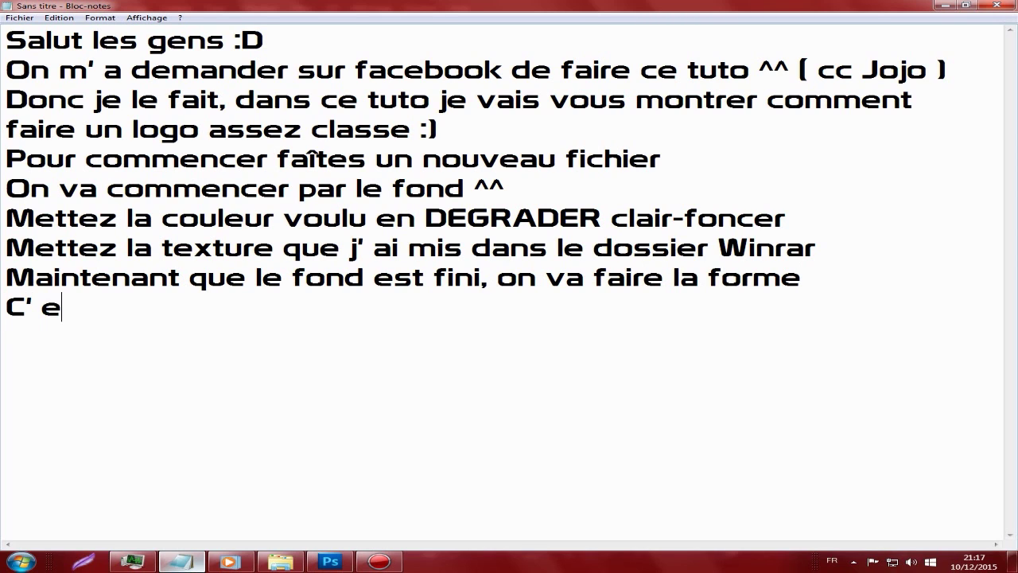
{"action": "type", "text": "st simple, prenez la fo"}
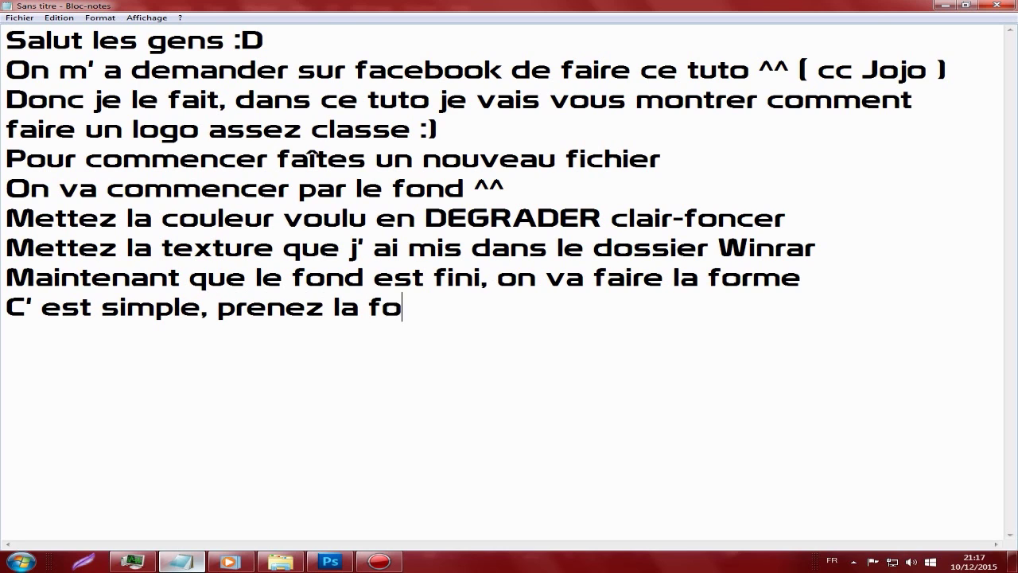
{"action": "type", "text": "rme que vou"}
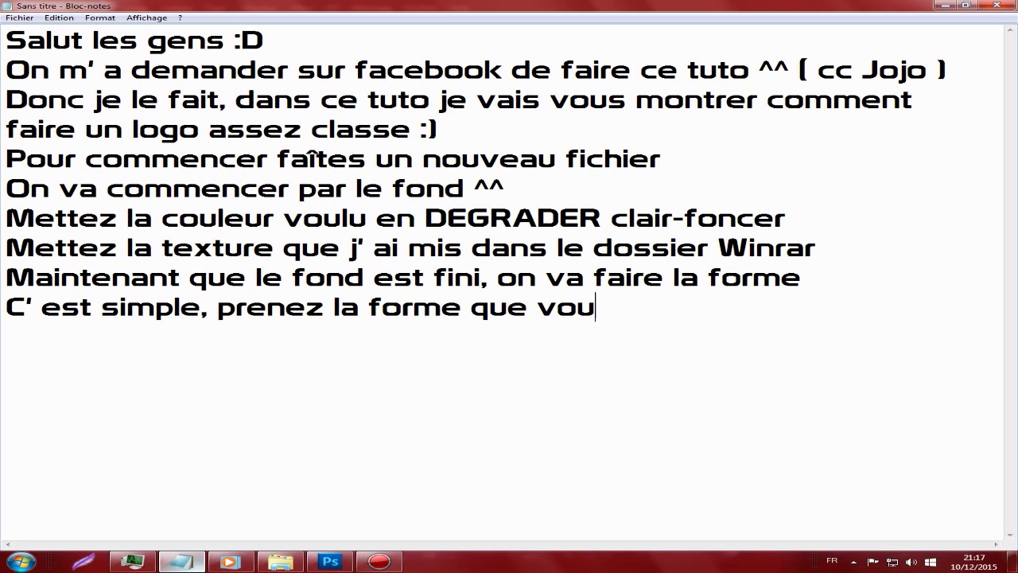
{"action": "type", "text": "s voulez ^^"}
{"action": "key", "text": "Return"}
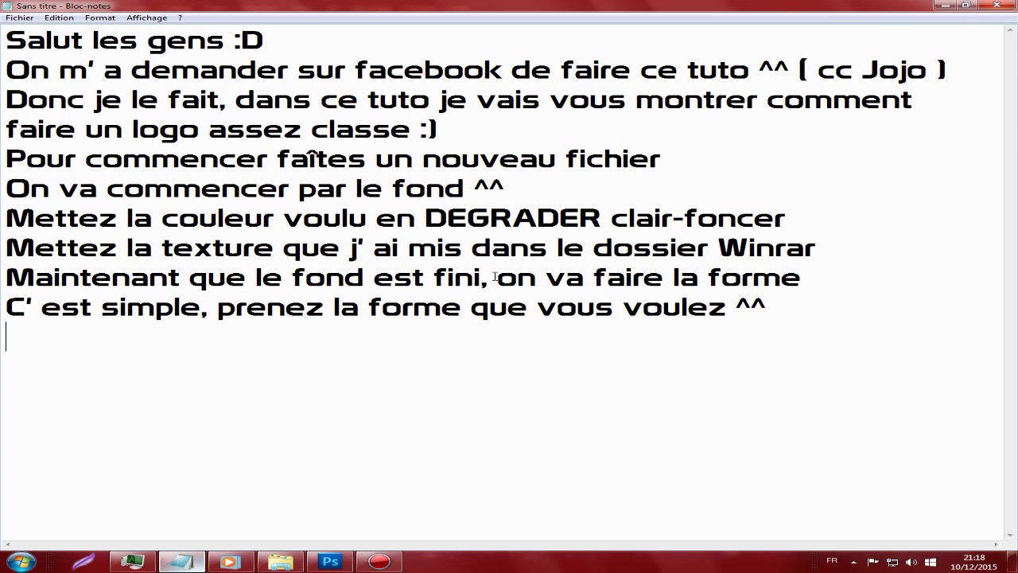
{"action": "left_click", "coordinate": [330, 561]}
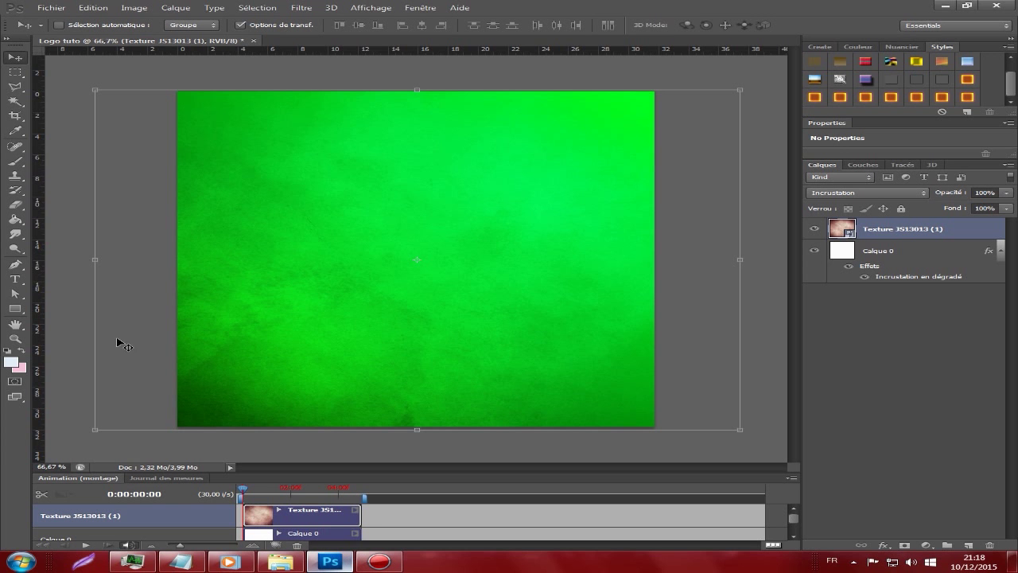
Step: Draw a black five-sided pentagon near the top of the canvas with the Polygon tool
{"action": "left_click", "coordinate": [14, 308]}
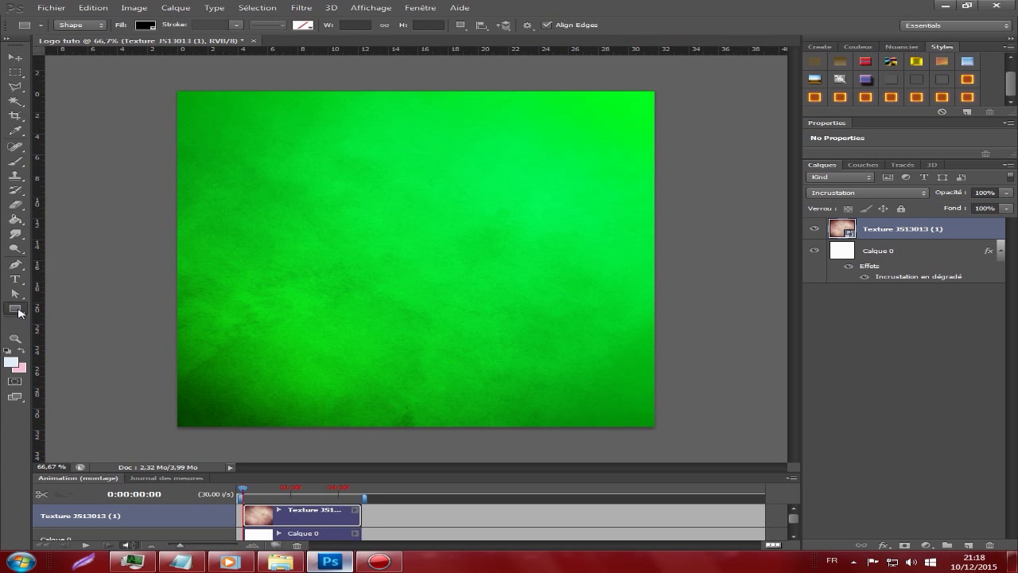
{"action": "right_click", "coordinate": [14, 308]}
{"action": "left_click", "coordinate": [80, 338]}
{"action": "mouse_move", "coordinate": [357, 195]}
{"action": "left_mouse_down"}
{"action": "mouse_move", "coordinate": [317, 291]}
{"action": "mouse_move", "coordinate": [360, 316]}
{"action": "left_mouse_up"}
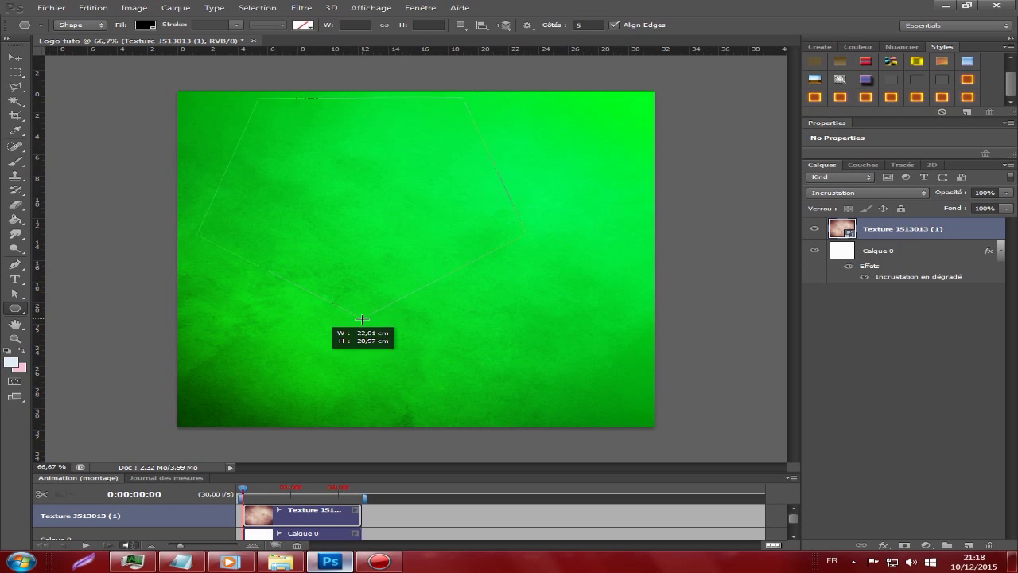
{"action": "left_click_drag", "start_coordinate": [361, 316], "coordinate": [366, 324]}
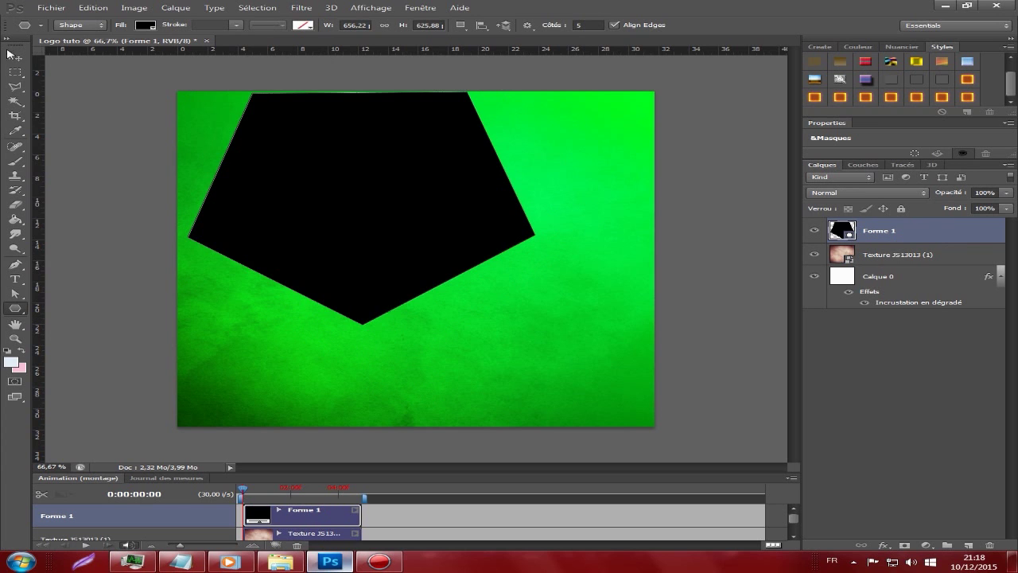
Step: Add a horizontal guide about 7 cm down, snap the pentagon's top edge to it, and rotate slightly
{"action": "left_click", "coordinate": [16, 57]}
{"action": "left_click_drag", "start_coordinate": [427, 220], "coordinate": [467, 299]}
{"action": "left_click_drag", "start_coordinate": [364, 51], "coordinate": [429, 164]}
{"action": "left_click_drag", "start_coordinate": [449, 221], "coordinate": [449, 221]}
{"action": "left_click_drag", "start_coordinate": [593, 156], "coordinate": [592, 163]}
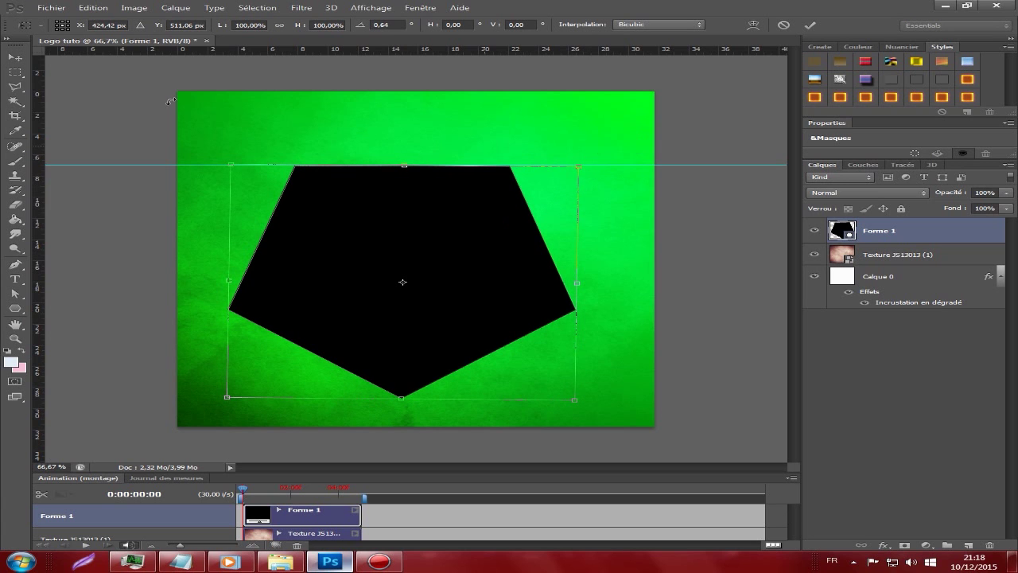
Step: Apply the pentagon's rotation, straightening it back to level
{"action": "left_click", "coordinate": [14, 57]}
{"action": "left_click", "coordinate": [437, 212]}
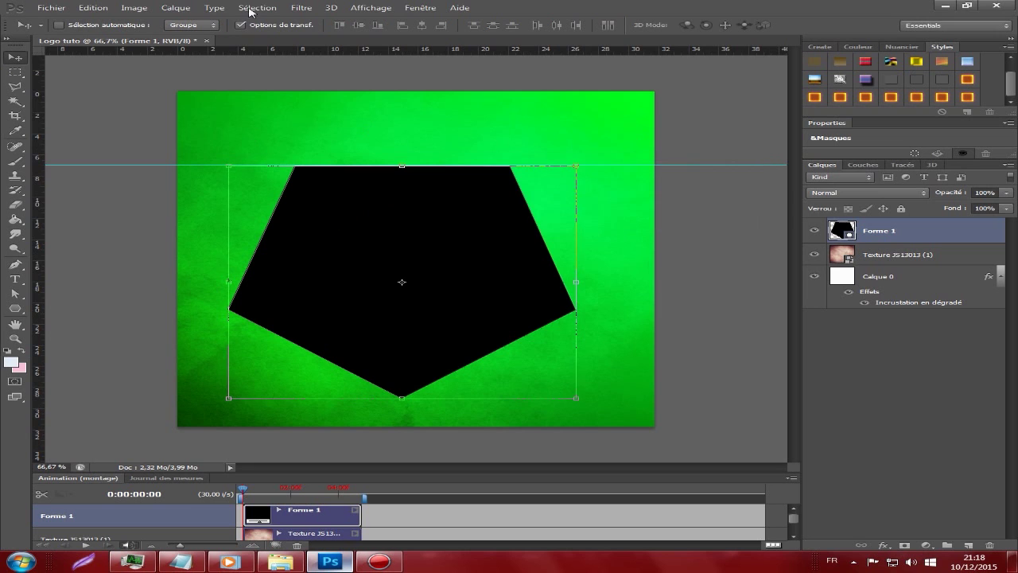
{"action": "left_click", "coordinate": [241, 25]}
{"action": "left_click", "coordinate": [241, 25]}
{"action": "left_click", "coordinate": [592, 155]}
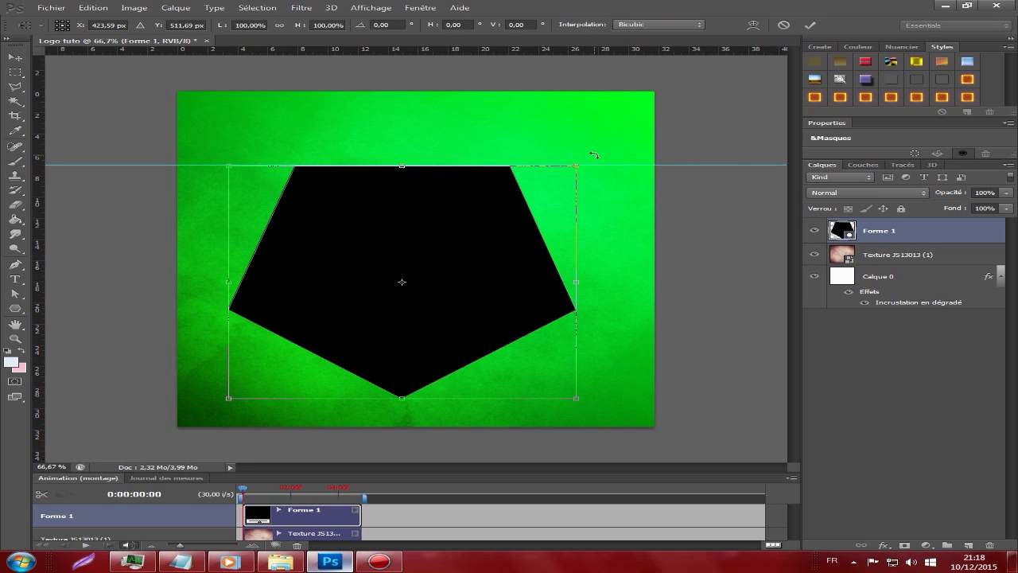
{"action": "left_click_drag", "start_coordinate": [594, 155], "coordinate": [590, 155]}
{"action": "left_click_drag", "start_coordinate": [592, 154], "coordinate": [592, 154]}
{"action": "left_click", "coordinate": [15, 57]}
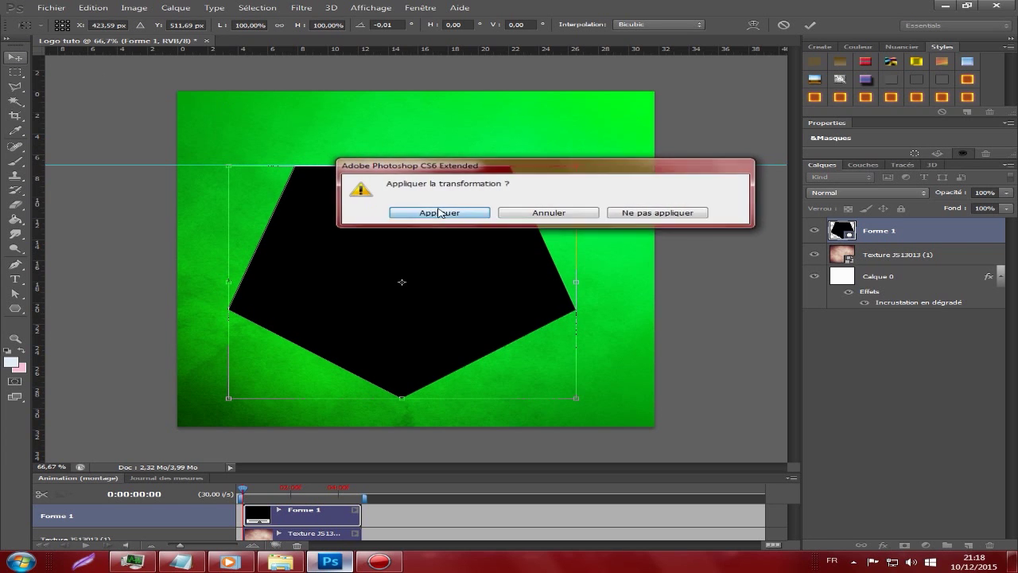
{"action": "left_click", "coordinate": [400, 216]}
Step: Centre the pentagon where horizontal and vertical guides cross the middle of the canvas
{"action": "mouse_move", "coordinate": [467, 259]}
{"action": "left_mouse_down"}
{"action": "mouse_move", "coordinate": [466, 242]}
{"action": "mouse_move", "coordinate": [483, 247]}
{"action": "left_mouse_up"}
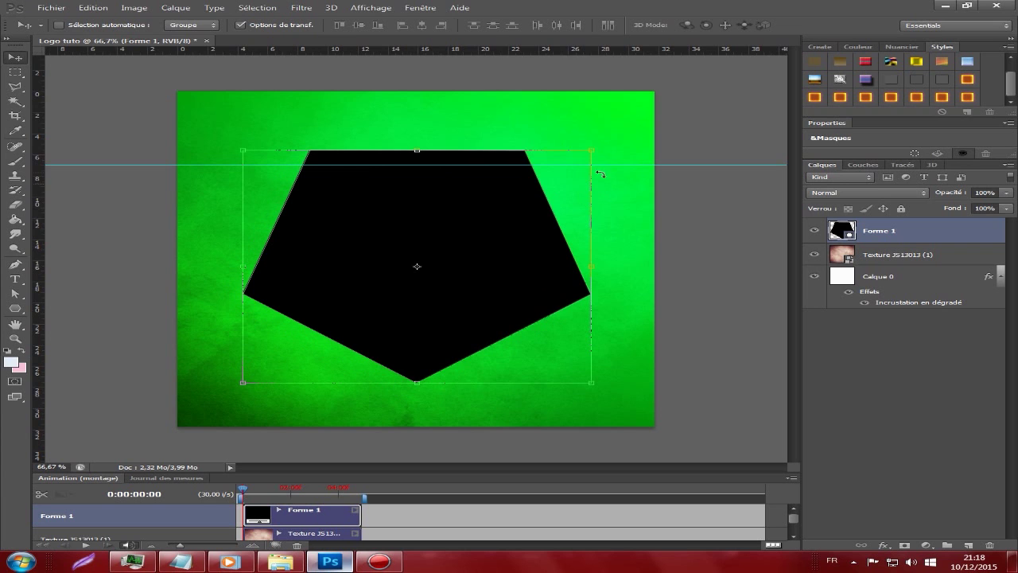
{"action": "left_click_drag", "start_coordinate": [622, 164], "coordinate": [614, 258]}
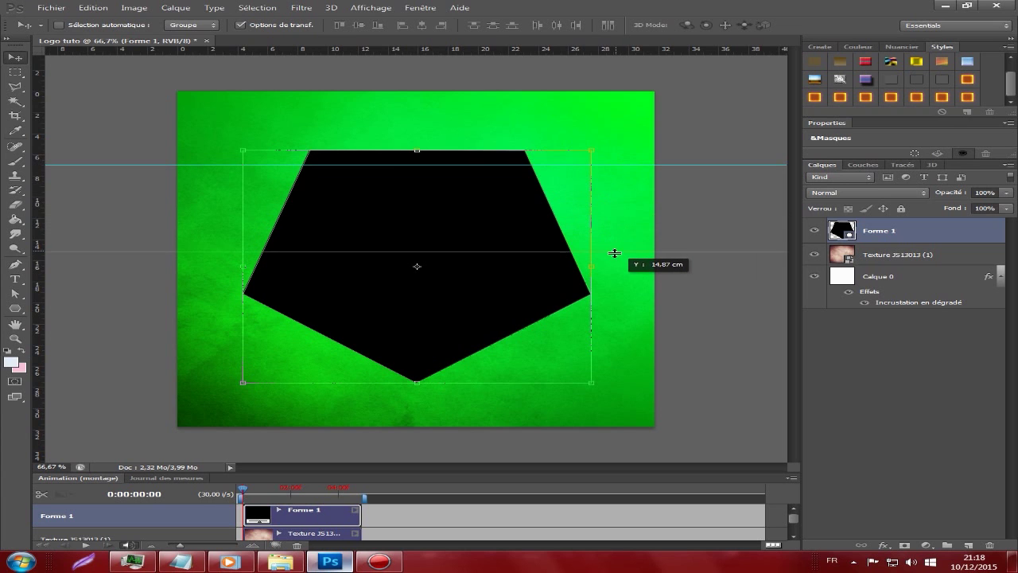
{"action": "left_click_drag", "start_coordinate": [614, 259], "coordinate": [613, 259]}
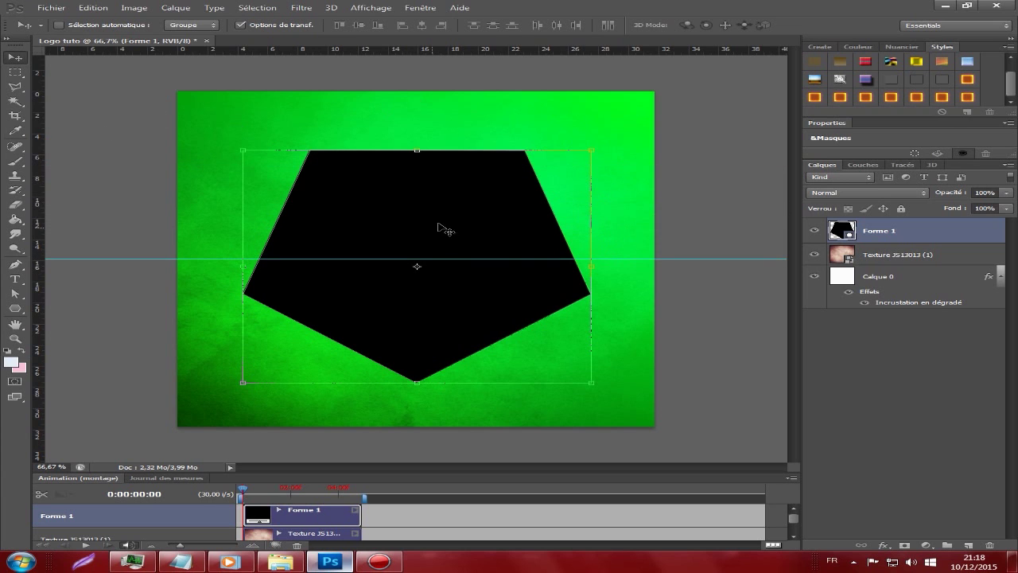
{"action": "left_click_drag", "start_coordinate": [447, 235], "coordinate": [596, 249]}
{"action": "mouse_move", "coordinate": [39, 175]}
{"action": "left_mouse_down"}
{"action": "mouse_move", "coordinate": [497, 228]}
{"action": "mouse_move", "coordinate": [454, 214]}
{"action": "left_mouse_up"}
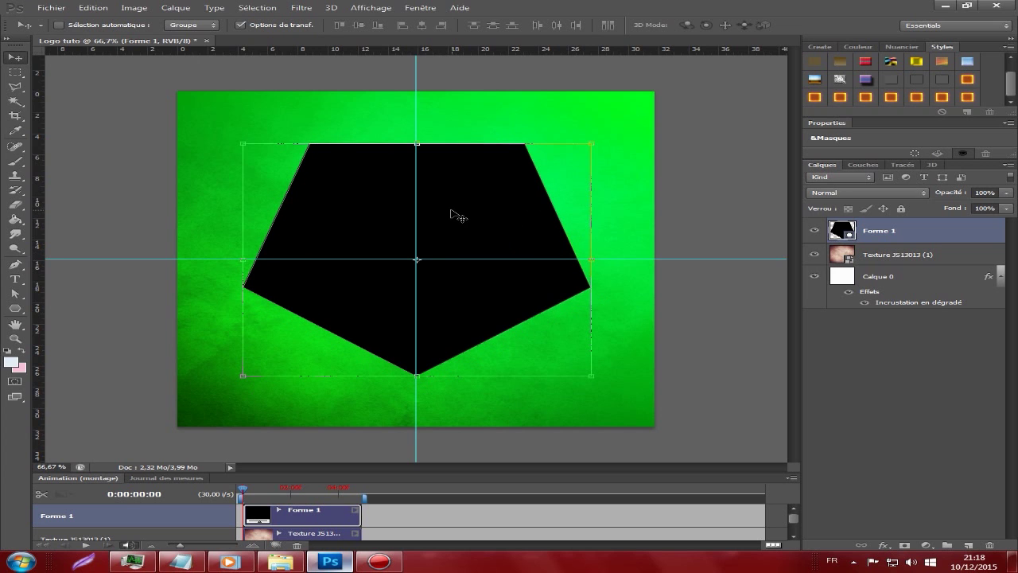
{"action": "left_click_drag", "start_coordinate": [451, 212], "coordinate": [470, 214]}
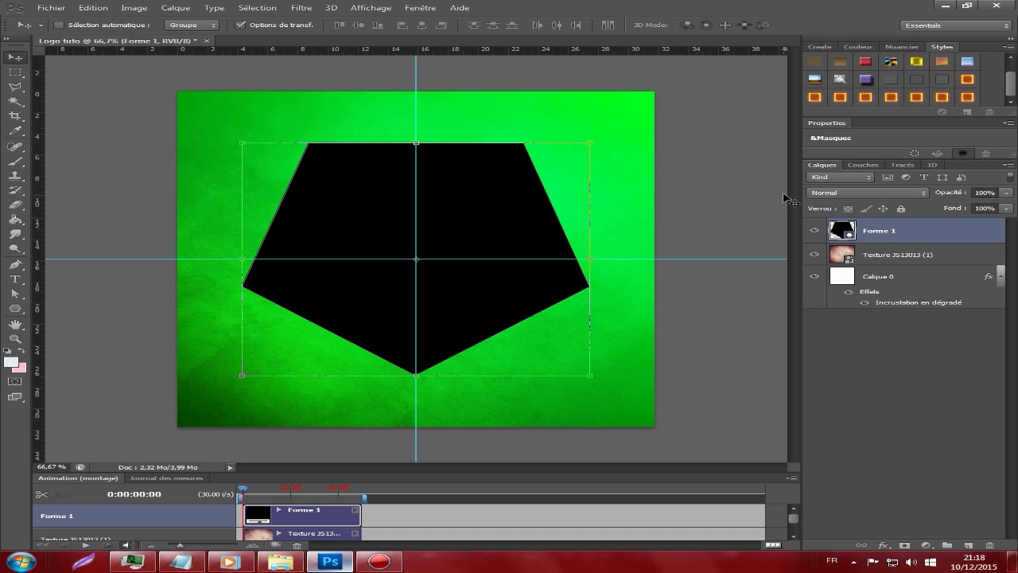
{"action": "right_click", "coordinate": [951, 232]}
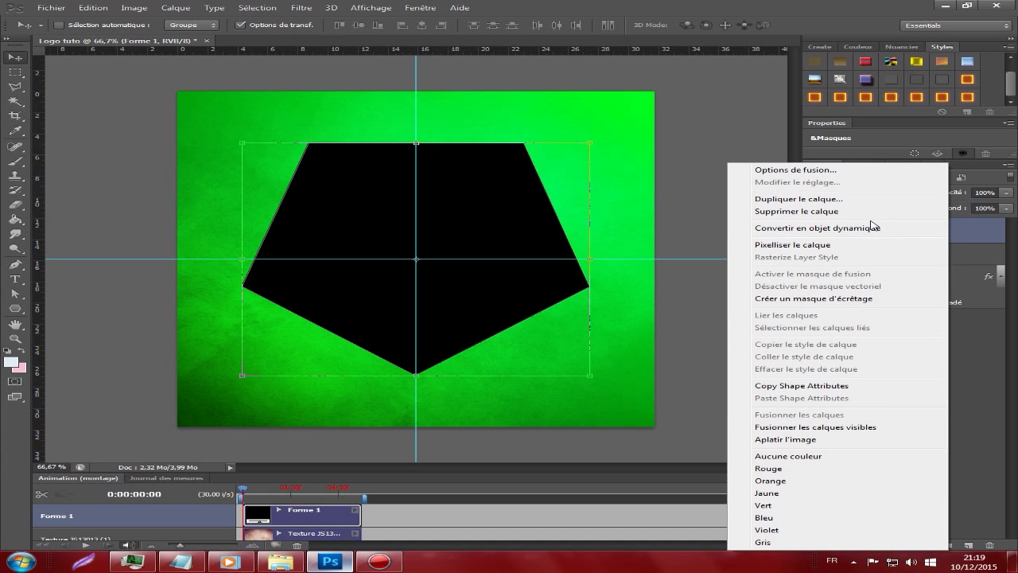
Step: Convert Forme 1 to a smart object, rasterize it, open its layer style, and start a drop-shadow note
{"action": "left_click", "coordinate": [869, 231]}
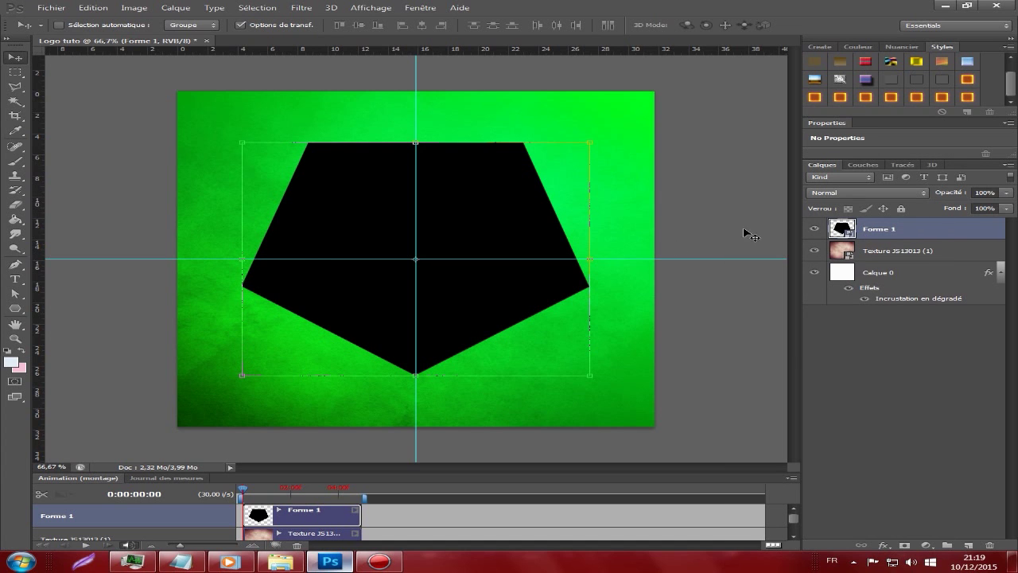
{"action": "left_click", "coordinate": [16, 204]}
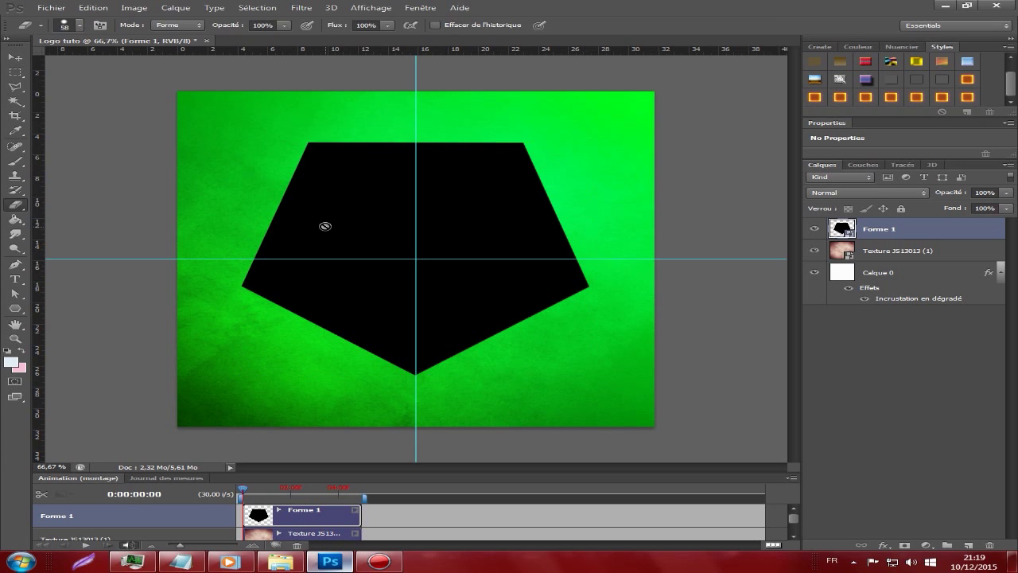
{"action": "left_click", "coordinate": [341, 230]}
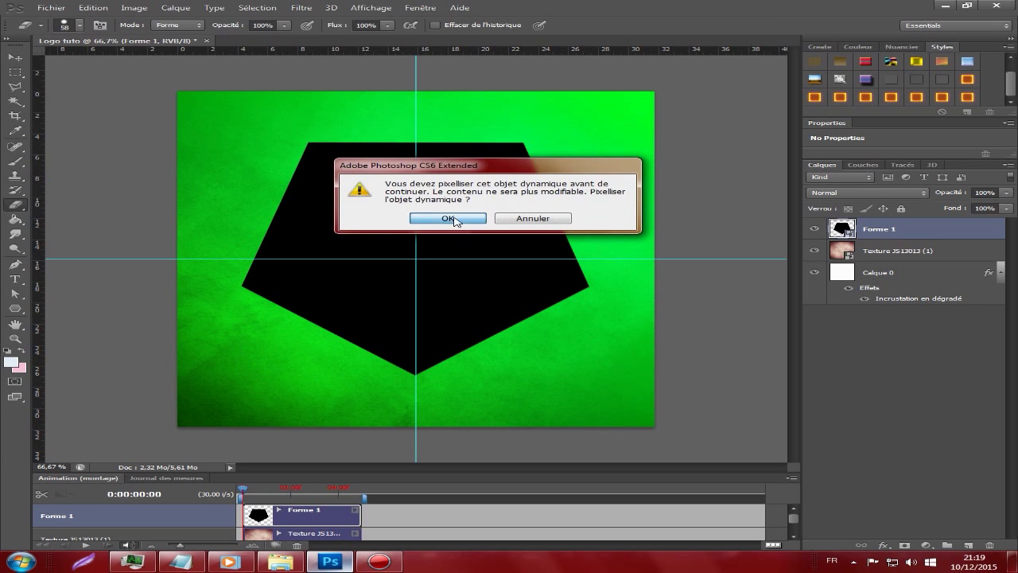
{"action": "left_click", "coordinate": [450, 218]}
{"action": "left_click", "coordinate": [18, 57]}
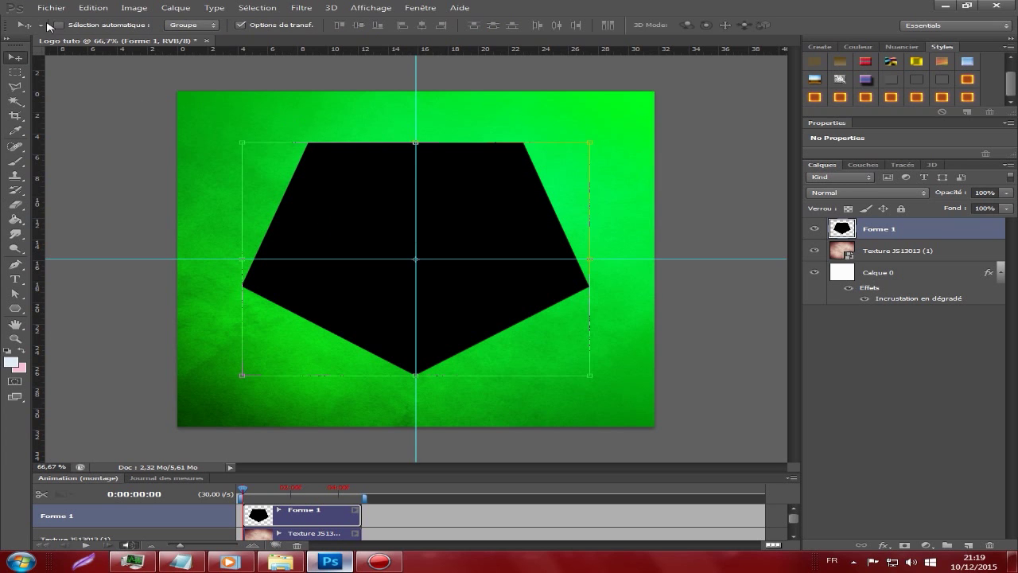
{"action": "double_click", "coordinate": [931, 225]}
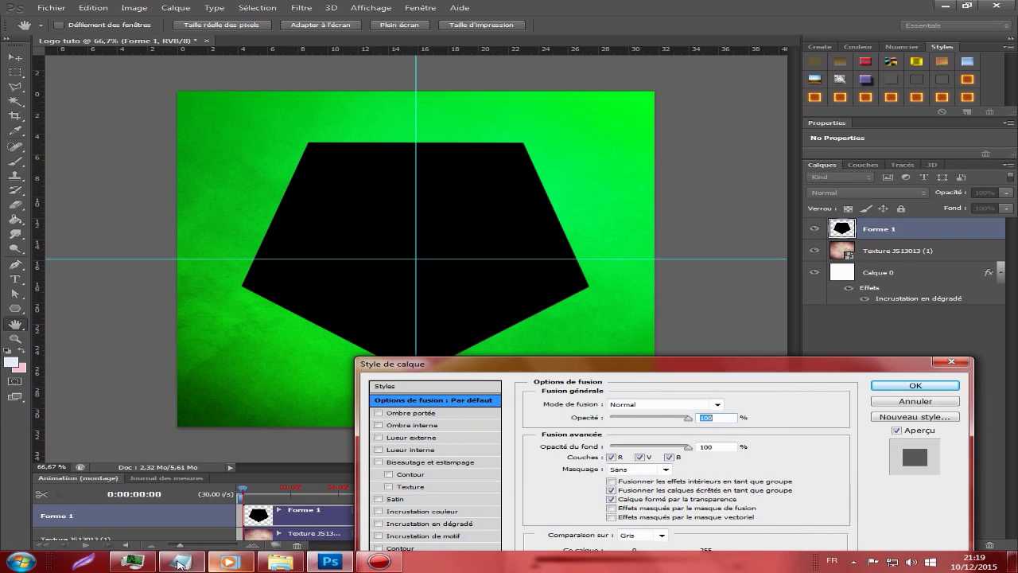
{"action": "left_click", "coordinate": [203, 563]}
{"action": "type", "text": "Me"}
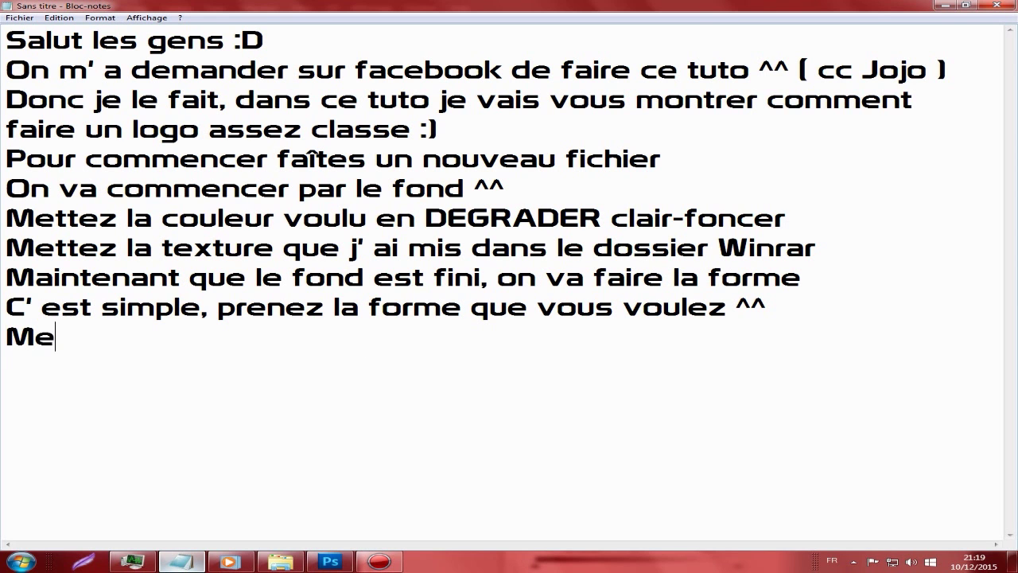
{"action": "type", "text": "ttez une omlbre port"}
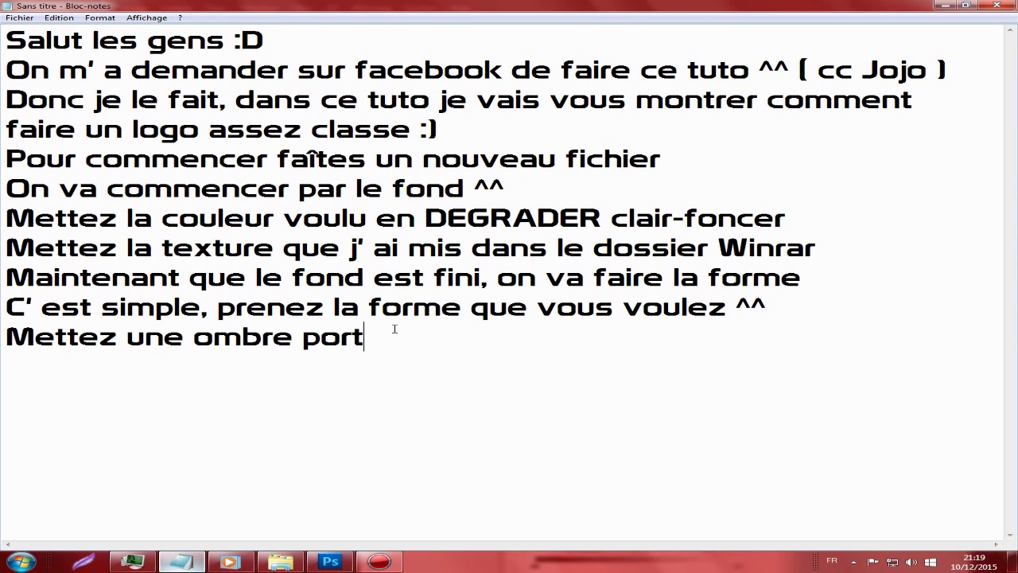
{"action": "type", "text": "ée"}
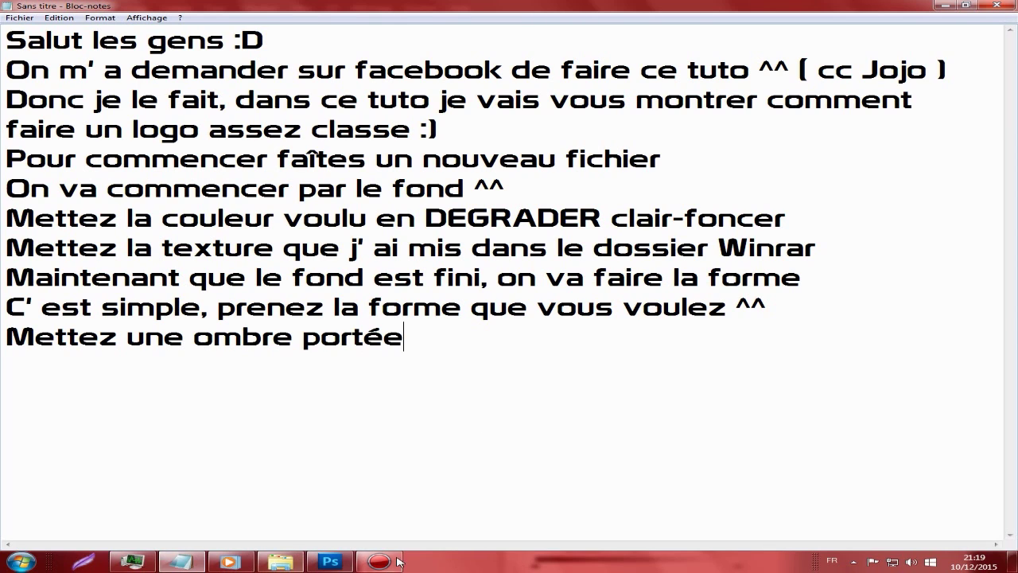
Step: Bring Photoshop's layer style settings back in front after noting 'Mettez une ombre portée'
{"action": "left_click", "coordinate": [330, 562]}
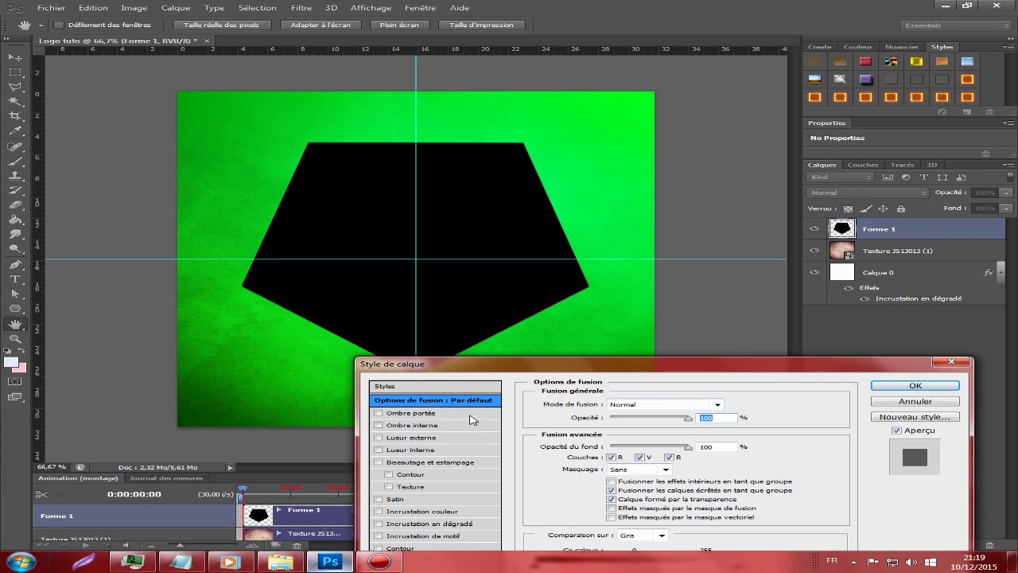
Step: Give the pentagon a Normal drop shadow: 84% opacity, 0 px distance, 13% spread, 16 px size
{"action": "left_click", "coordinate": [410, 413]}
{"action": "left_click", "coordinate": [660, 404]}
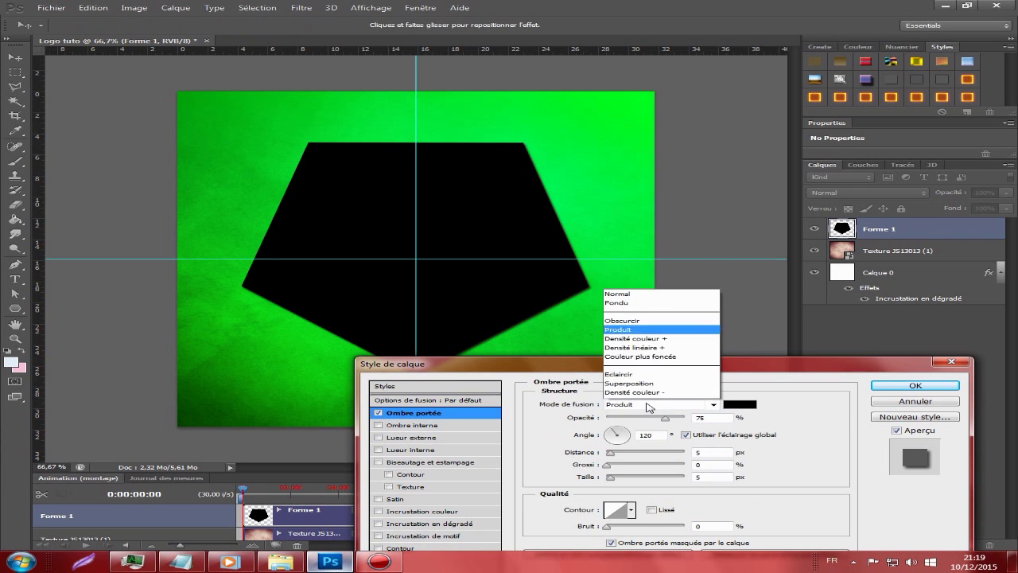
{"action": "left_click", "coordinate": [642, 116]}
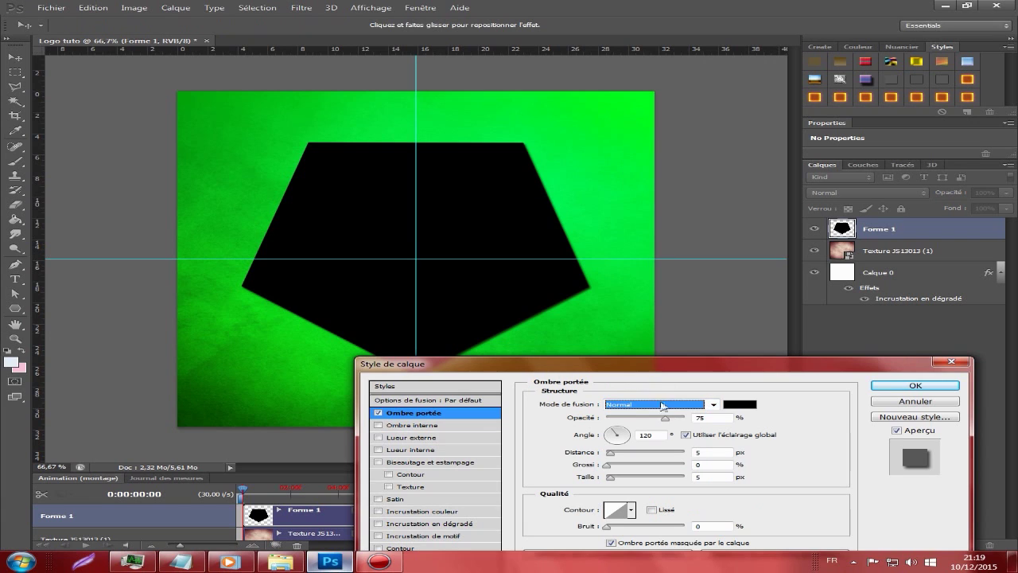
{"action": "left_click", "coordinate": [672, 417]}
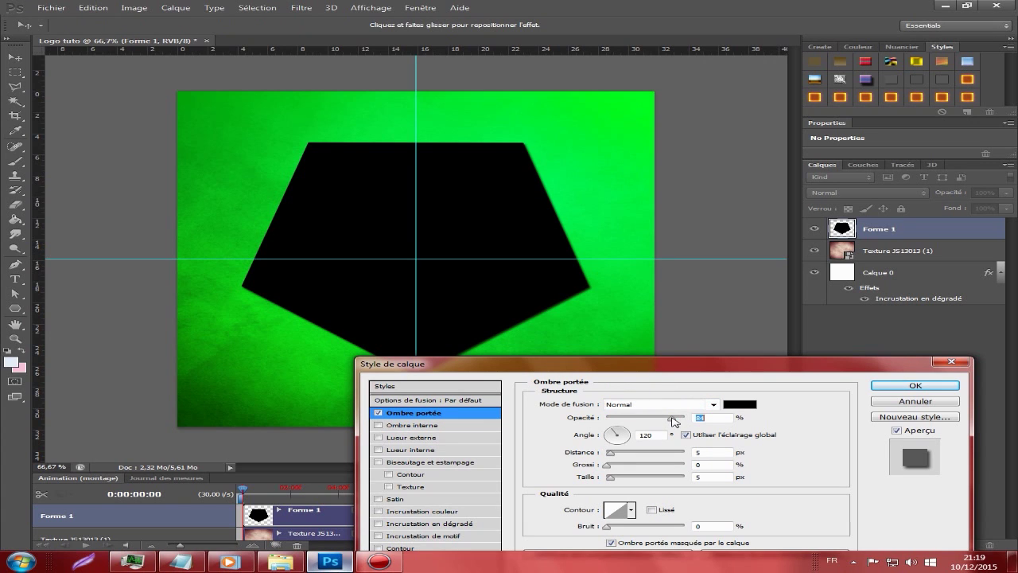
{"action": "left_click_drag", "start_coordinate": [612, 455], "coordinate": [601, 458]}
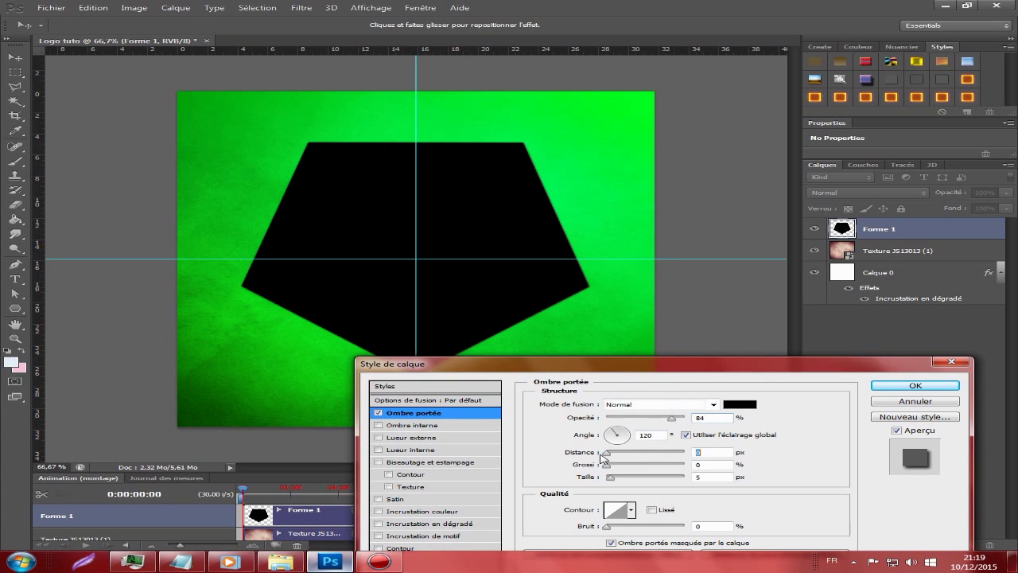
{"action": "left_click_drag", "start_coordinate": [610, 480], "coordinate": [614, 481]}
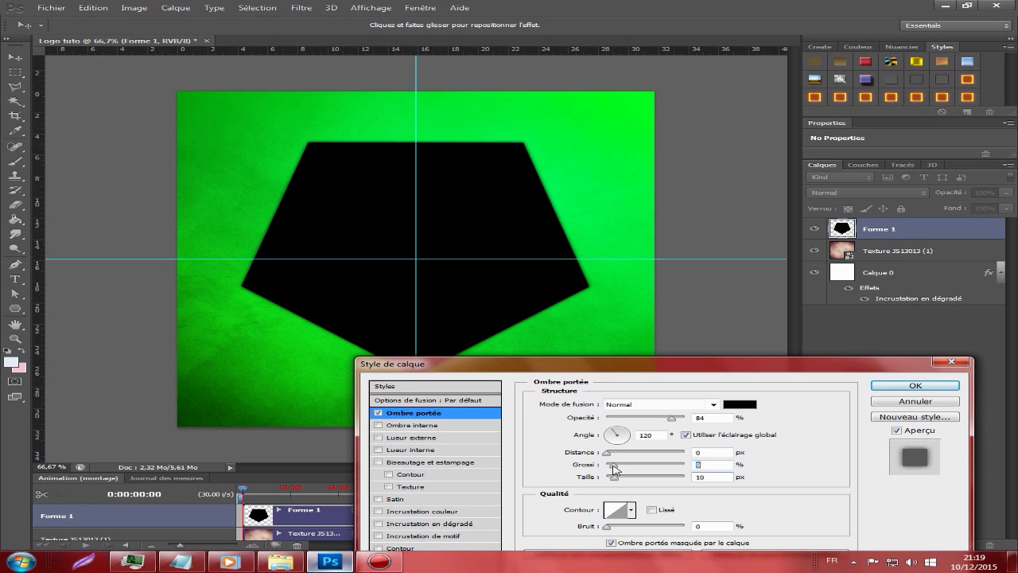
{"action": "left_click_drag", "start_coordinate": [617, 479], "coordinate": [617, 483]}
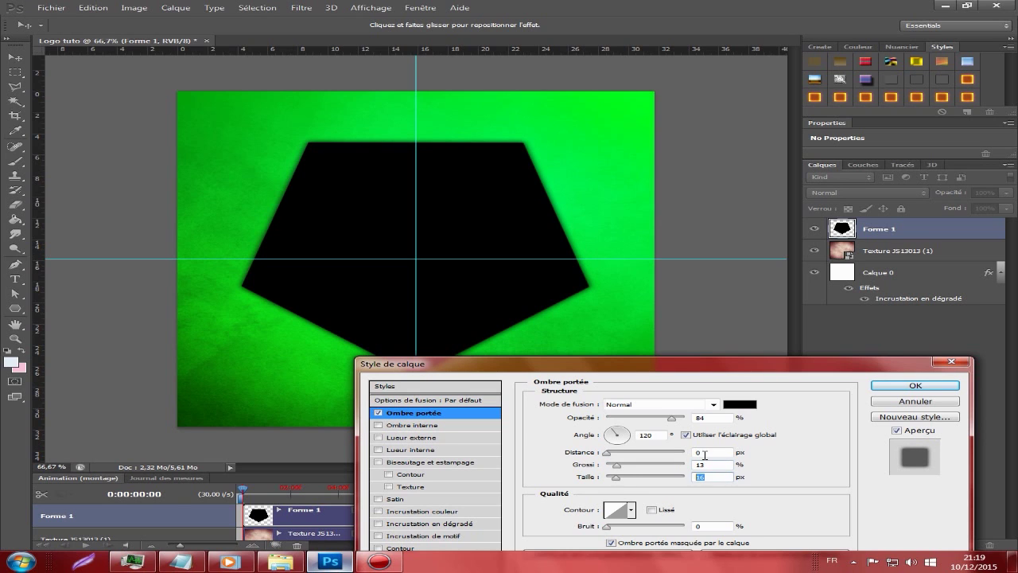
{"action": "left_click", "coordinate": [915, 387]}
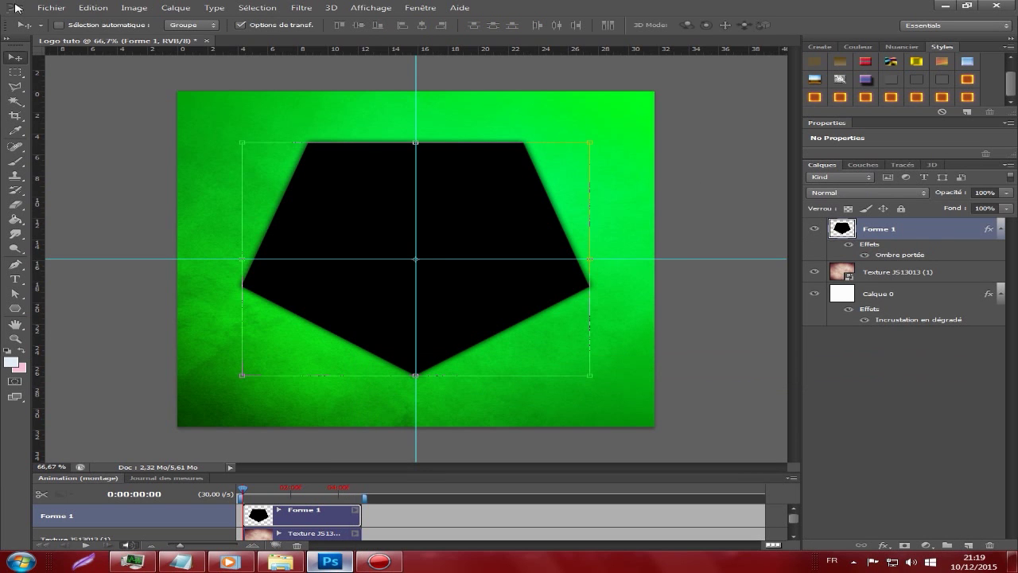
{"action": "left_click", "coordinate": [182, 561]}
Step: Add the note line 'Ensuite mettez le render png voulue, en l'ocurrence l'a c'est Broly'
{"action": "key", "text": "Return"}
{"action": "type", "text": "Ensuite m"}
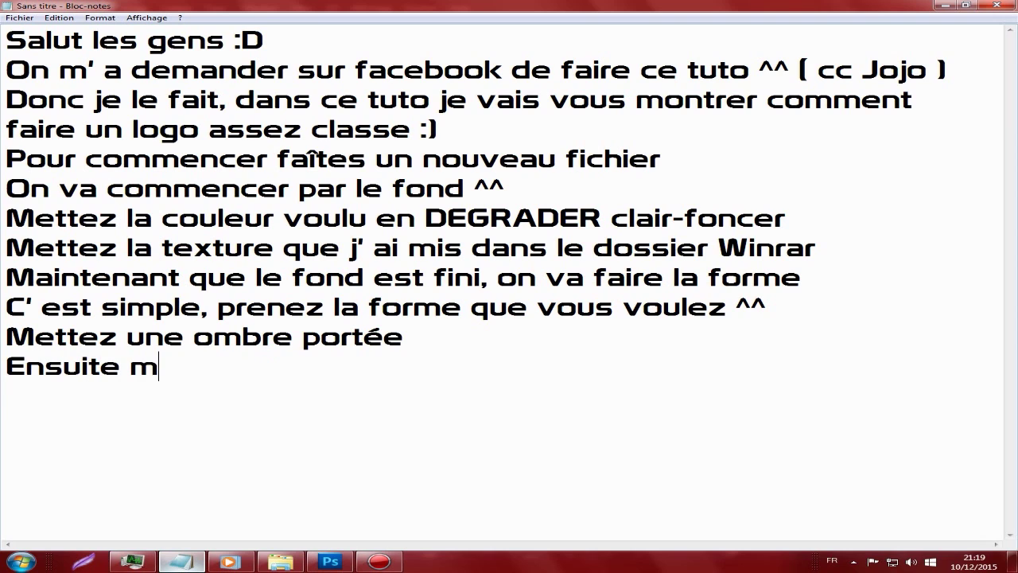
{"action": "type", "text": "ettez le re"}
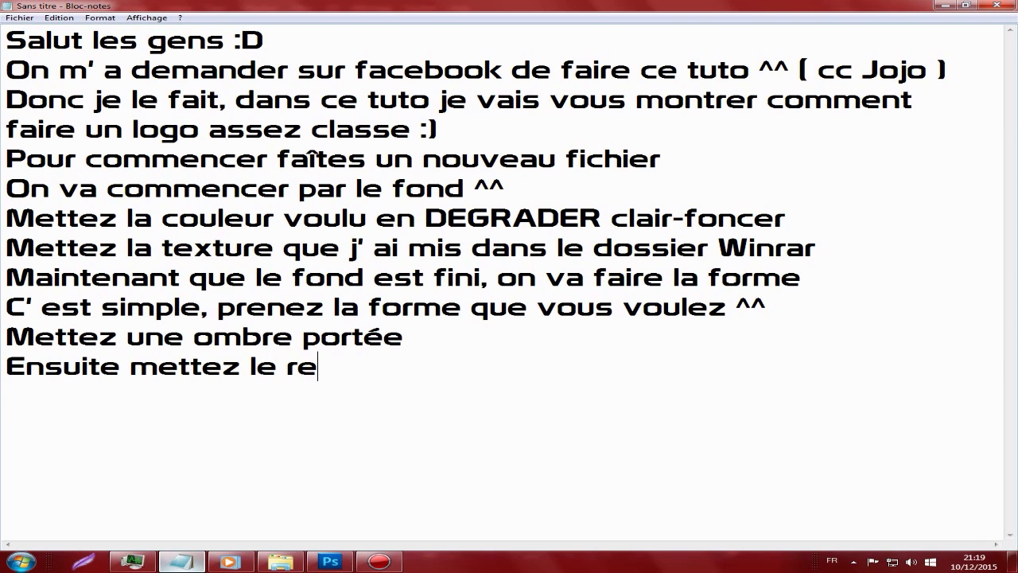
{"action": "type", "text": "nder png v"}
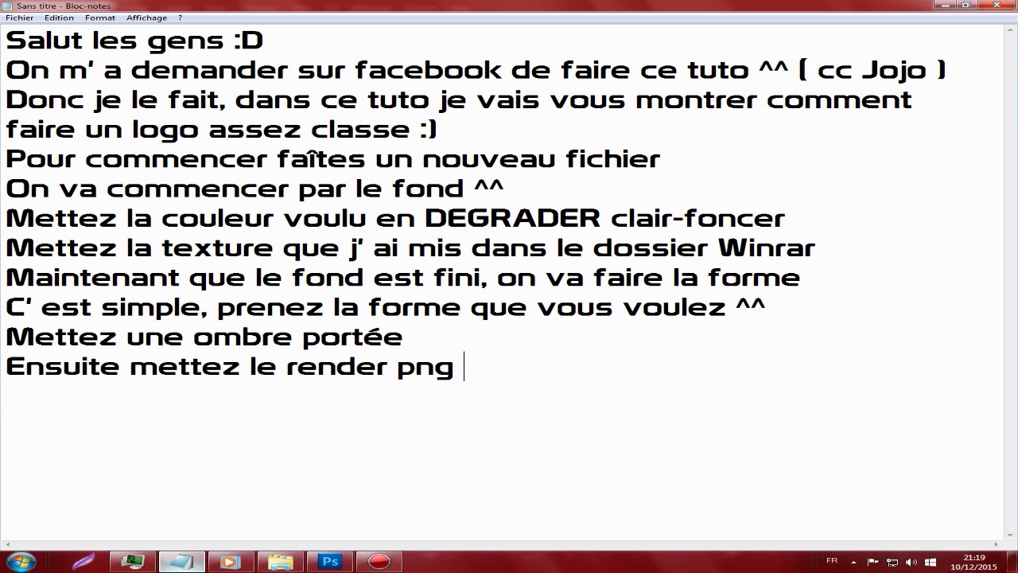
{"action": "type", "text": "oule"}
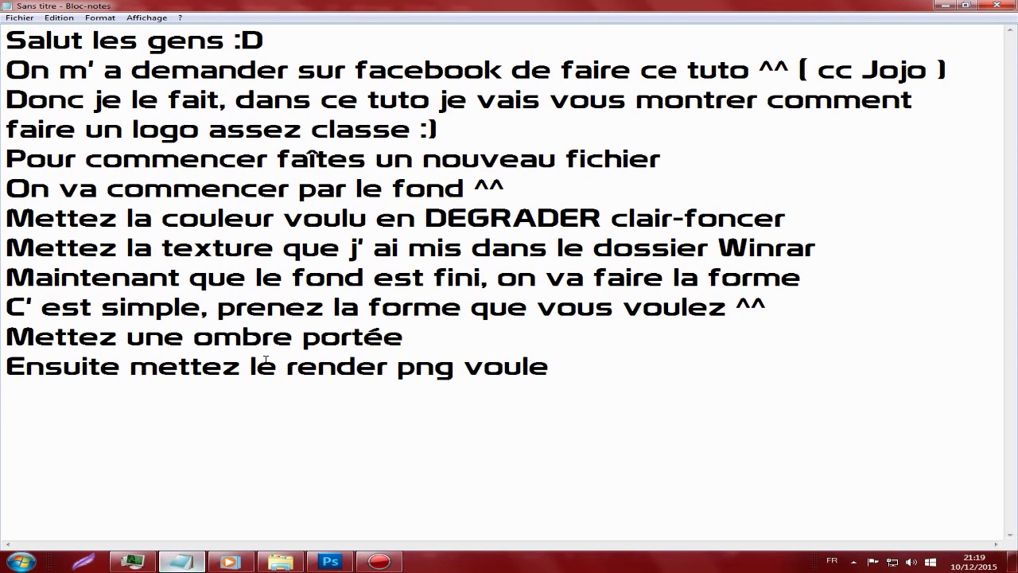
{"action": "key", "text": "BackSpace"}
{"action": "type", "text": "ue, en l' oc"}
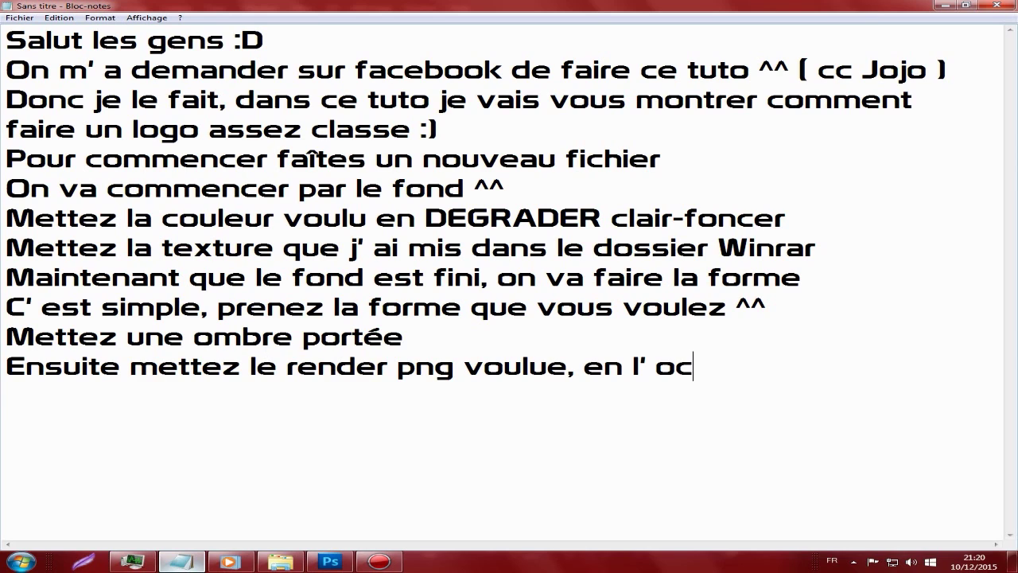
{"action": "type", "text": "urrence l"}
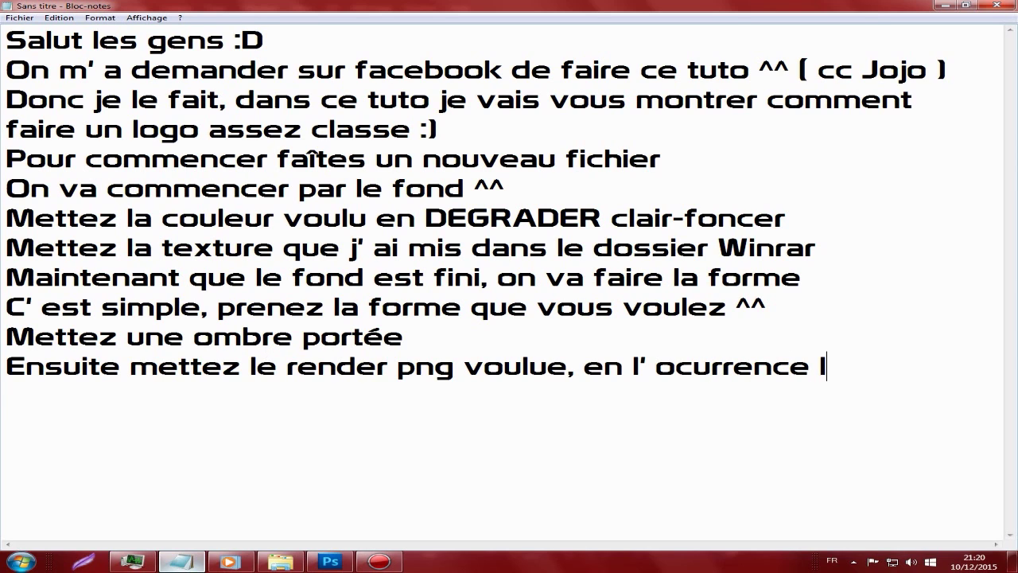
{"action": "type", "text": "a c"}
{"action": "type", "text": "st BR"}
{"action": "key", "text": "BackSpace"}
{"action": "key", "text": "BackSpace"}
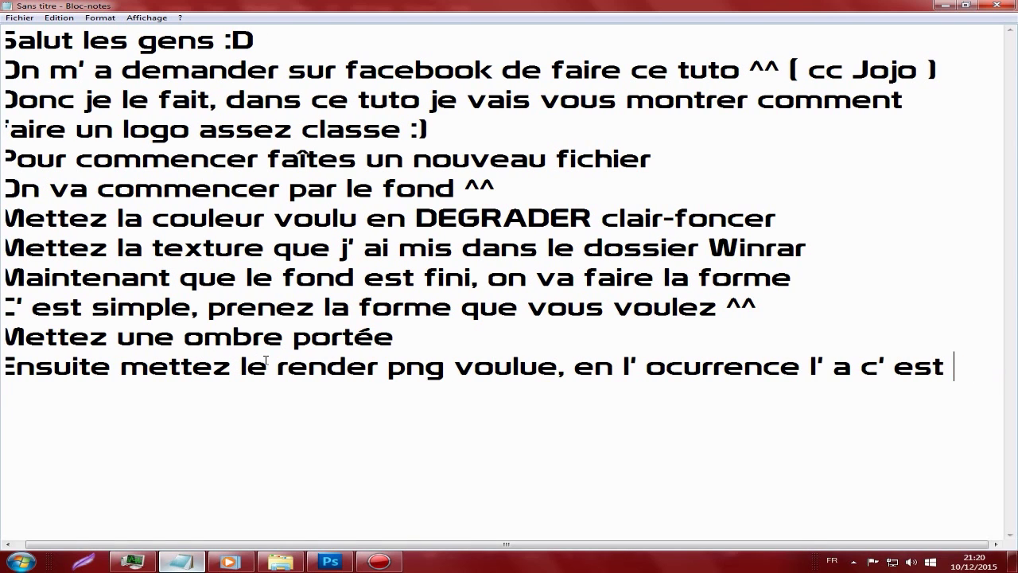
{"action": "key", "text": "Return"}
{"action": "type", "text": "R"}
{"action": "key", "text": "BackSpace"}
{"action": "type", "text": "Broly"}
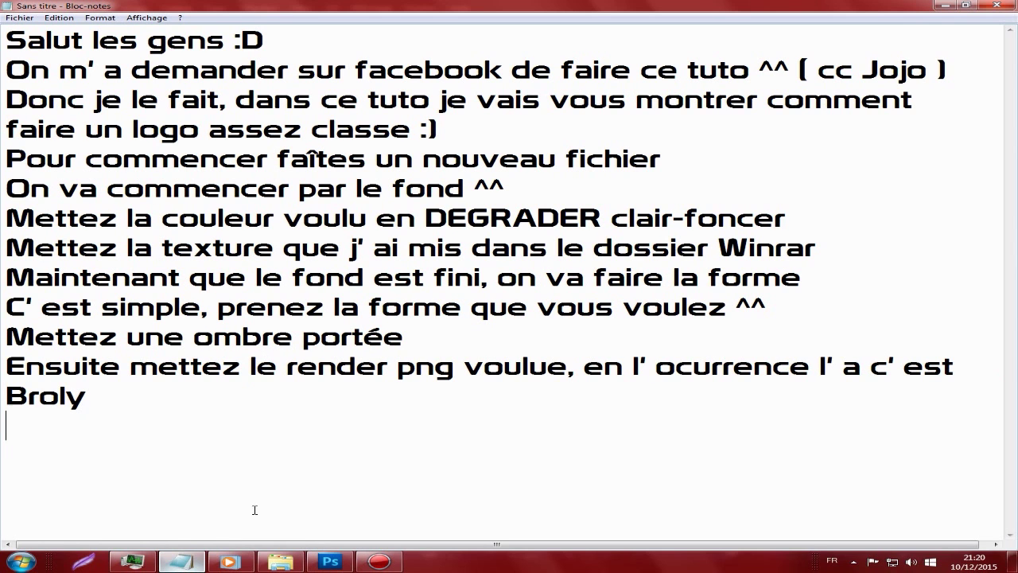
{"action": "left_click", "coordinate": [330, 562]}
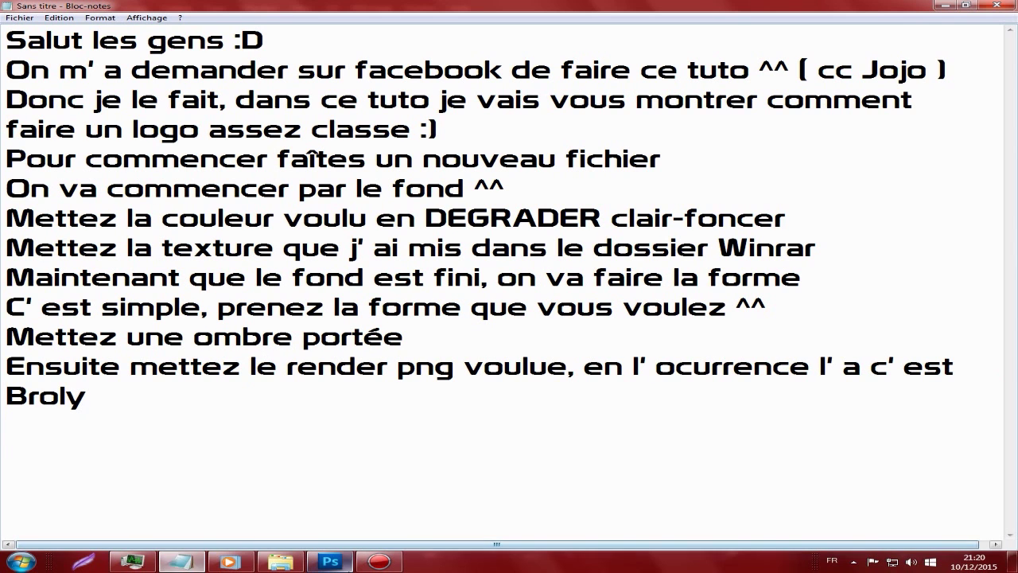
Step: Import the Broly render PNG from Bureau > Vidéo > Tuto logo Broly > TUTO and enlarge it
{"action": "left_click", "coordinate": [49, 7]}
{"action": "left_click", "coordinate": [72, 186]}
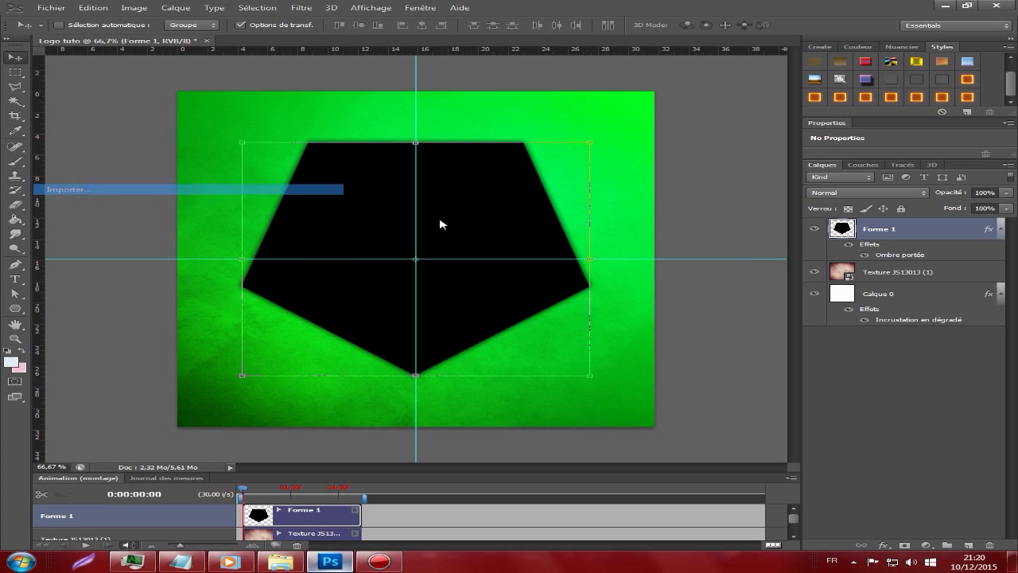
{"action": "left_click", "coordinate": [324, 208]}
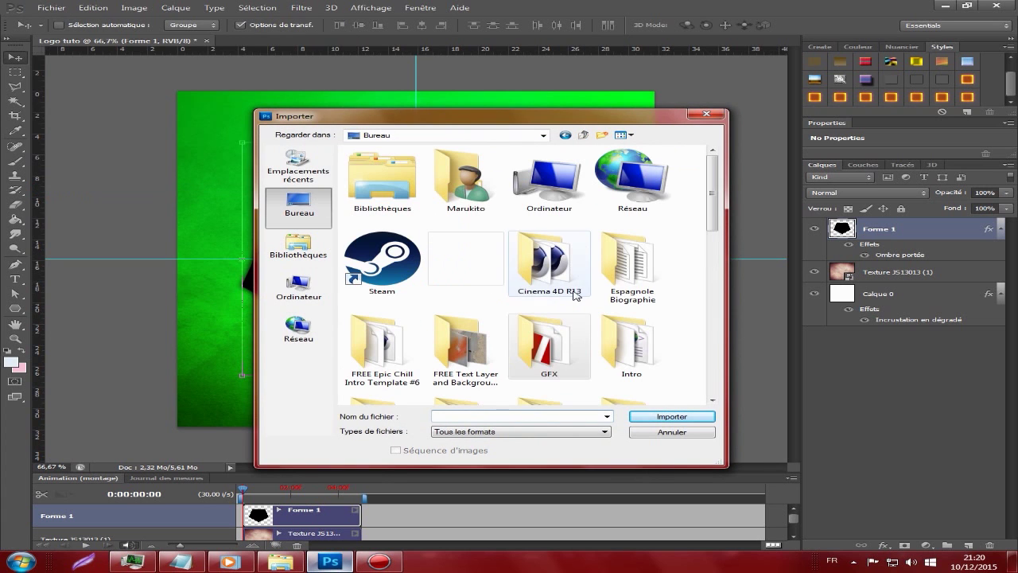
{"action": "scroll", "coordinate": [585, 313], "scroll_direction": "down", "scroll_amount": 3}
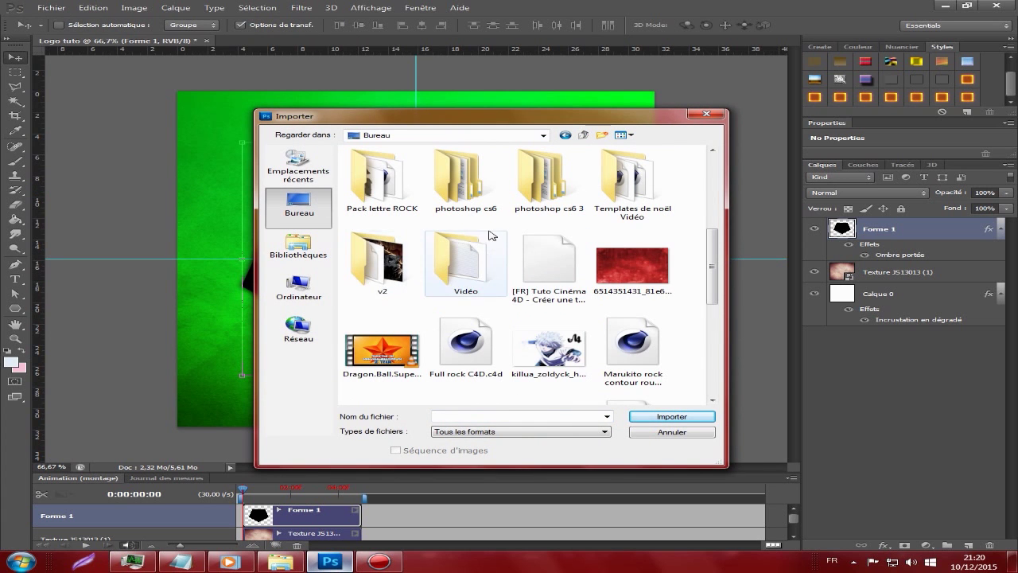
{"action": "double_click", "coordinate": [436, 259]}
{"action": "scroll", "coordinate": [437, 263], "scroll_direction": "down", "scroll_amount": 5}
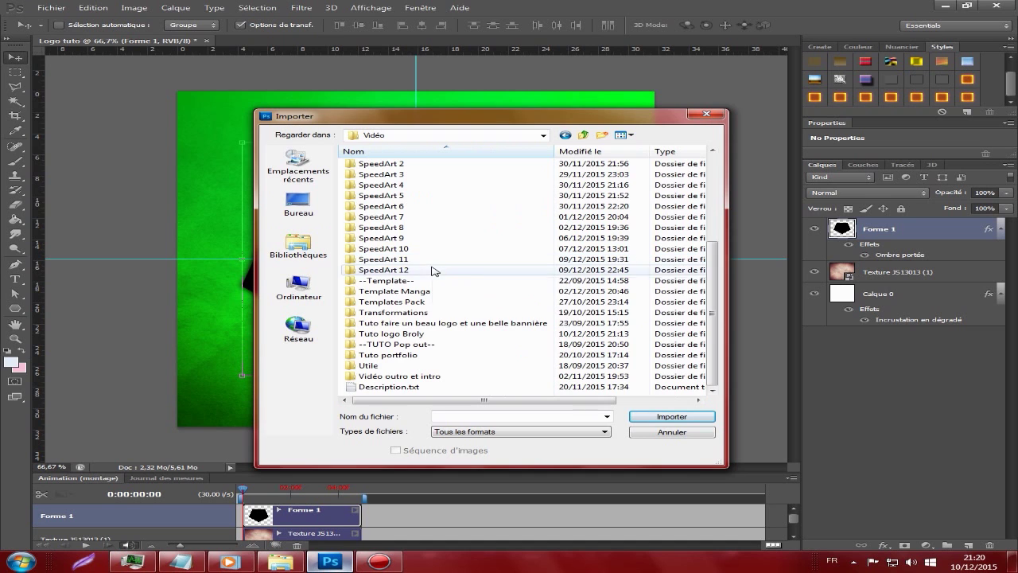
{"action": "double_click", "coordinate": [424, 334]}
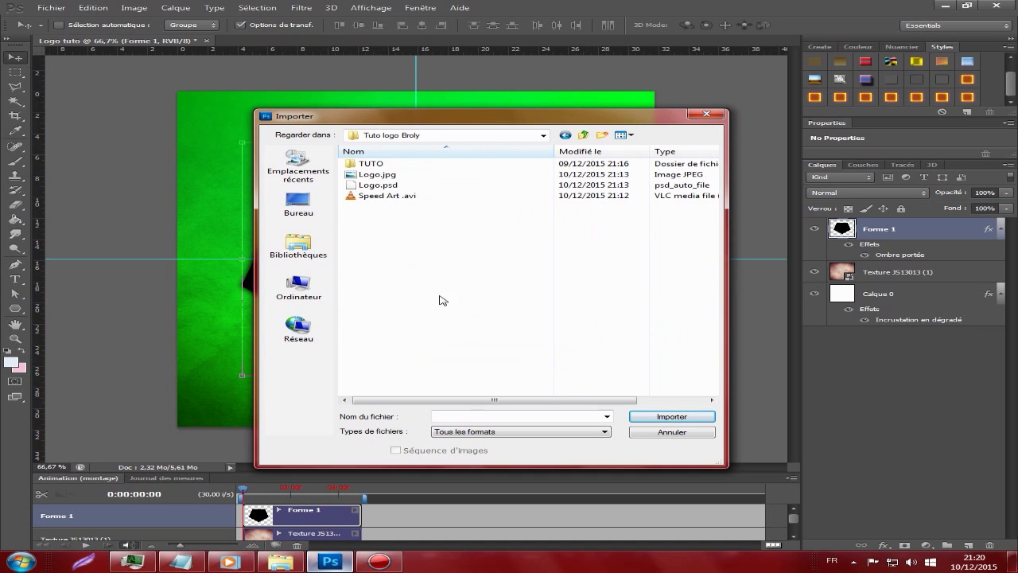
{"action": "double_click", "coordinate": [417, 164]}
{"action": "double_click", "coordinate": [380, 179]}
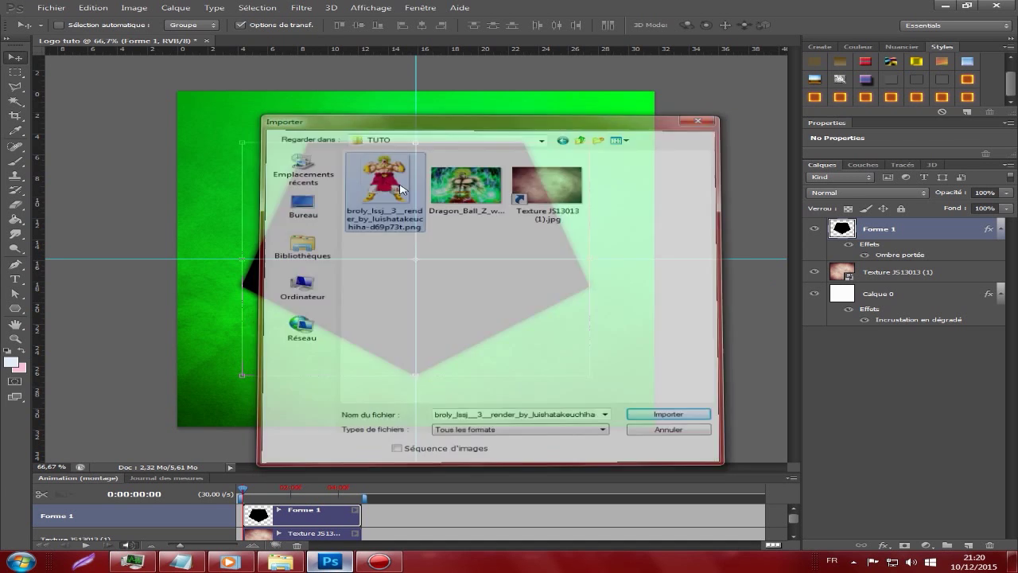
{"action": "mouse_move", "coordinate": [583, 427]}
{"action": "left_mouse_down"}
{"action": "mouse_move", "coordinate": [754, 536]}
{"action": "mouse_move", "coordinate": [727, 513]}
{"action": "left_mouse_up"}
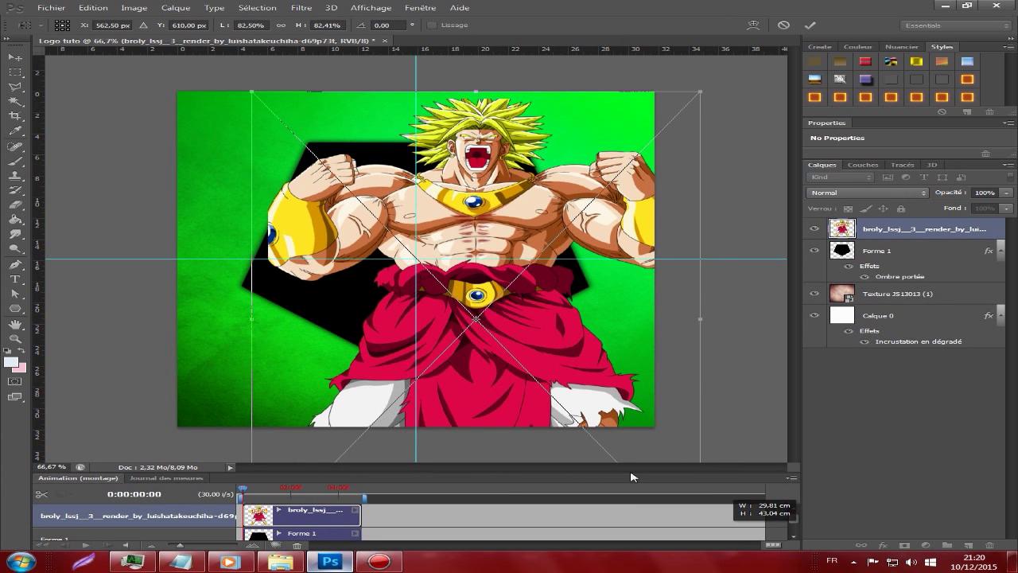
Step: Commit the placed Broly render and position it over the pentagon
{"action": "left_click", "coordinate": [15, 57]}
{"action": "left_click", "coordinate": [448, 214]}
{"action": "mouse_move", "coordinate": [513, 261]}
{"action": "left_mouse_down"}
{"action": "mouse_move", "coordinate": [453, 251]}
{"action": "mouse_move", "coordinate": [461, 262]}
{"action": "left_mouse_up"}
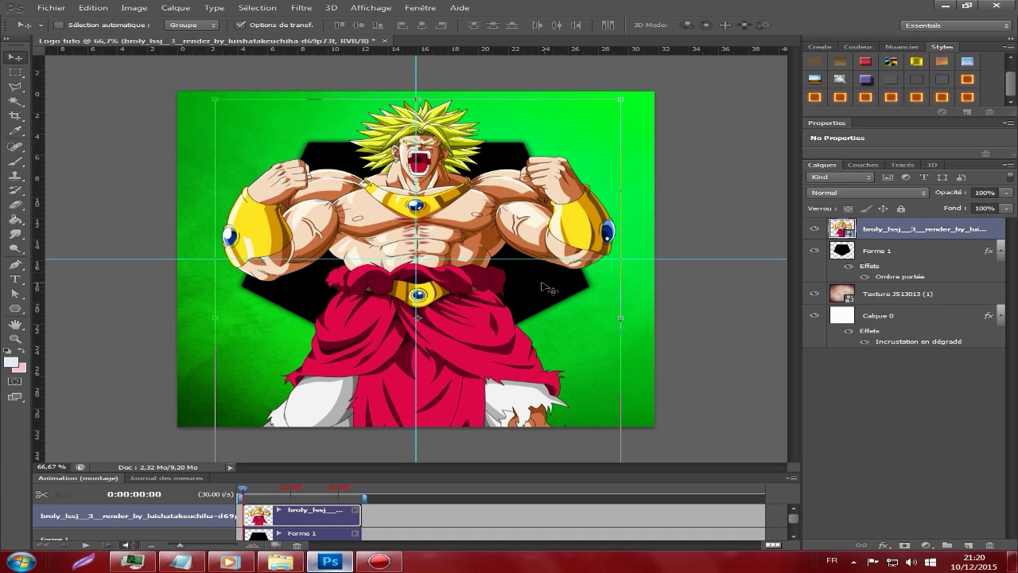
{"action": "left_click_drag", "start_coordinate": [543, 285], "coordinate": [540, 288]}
Step: Clip the Broly layer to the pentagon and duplicate it with Ctrl+J
{"action": "right_click", "coordinate": [910, 231]}
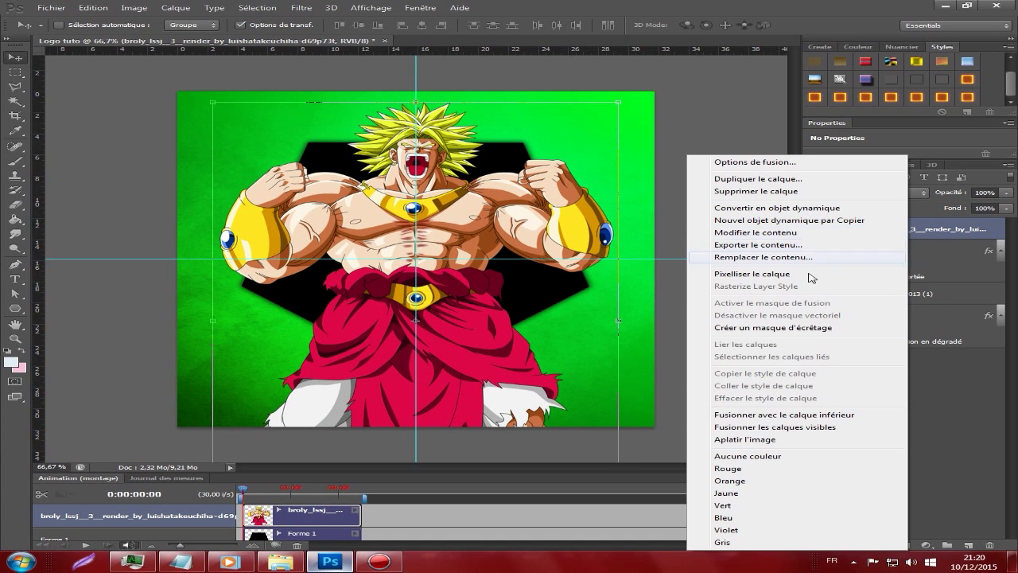
{"action": "left_click", "coordinate": [787, 329]}
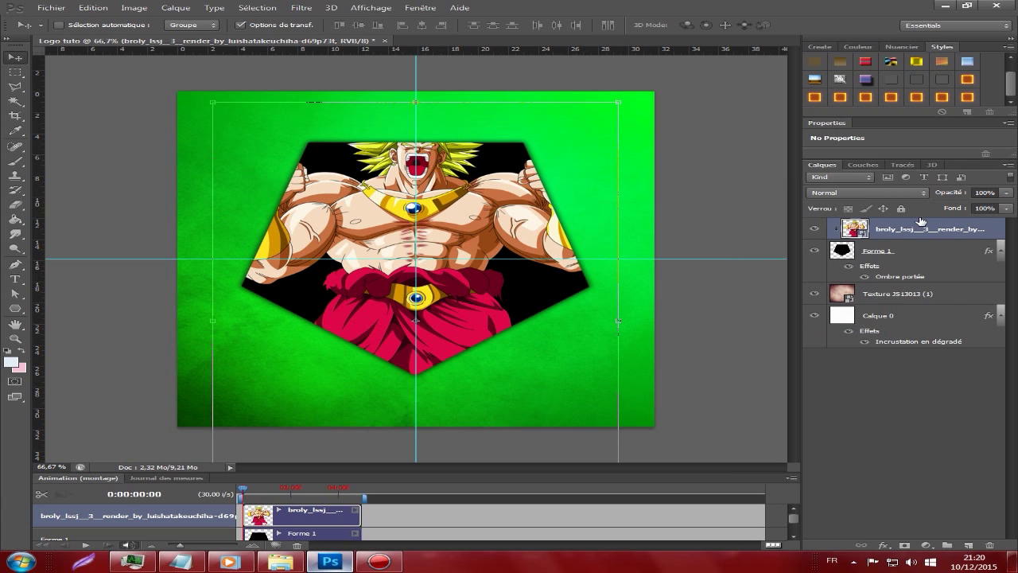
{"action": "key", "text": "ctrl+j"}
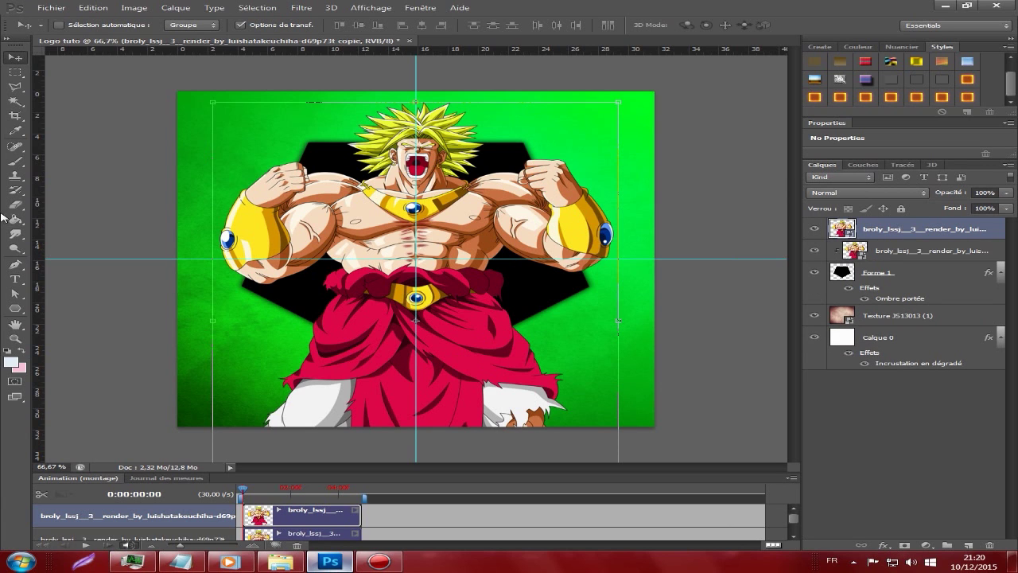
Step: Rasterize the Broly copy and erase its lower robe and legs below the pentagon
{"action": "left_click", "coordinate": [14, 205]}
{"action": "left_click", "coordinate": [435, 154]}
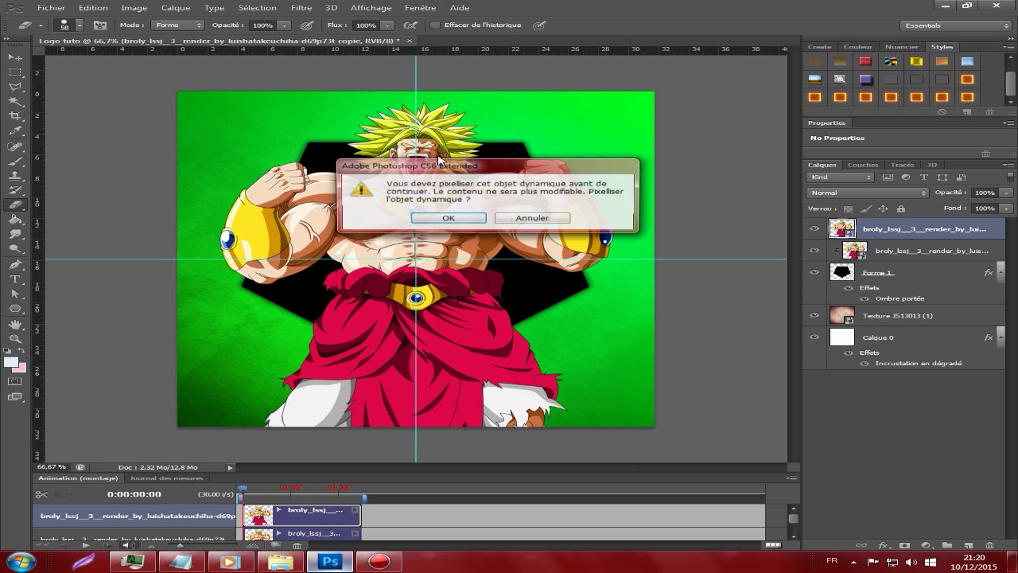
{"action": "left_click", "coordinate": [449, 217]}
{"action": "mouse_move", "coordinate": [306, 341]}
{"action": "left_mouse_down"}
{"action": "mouse_move", "coordinate": [493, 336]}
{"action": "mouse_move", "coordinate": [359, 357]}
{"action": "mouse_move", "coordinate": [301, 390]}
{"action": "left_mouse_up"}
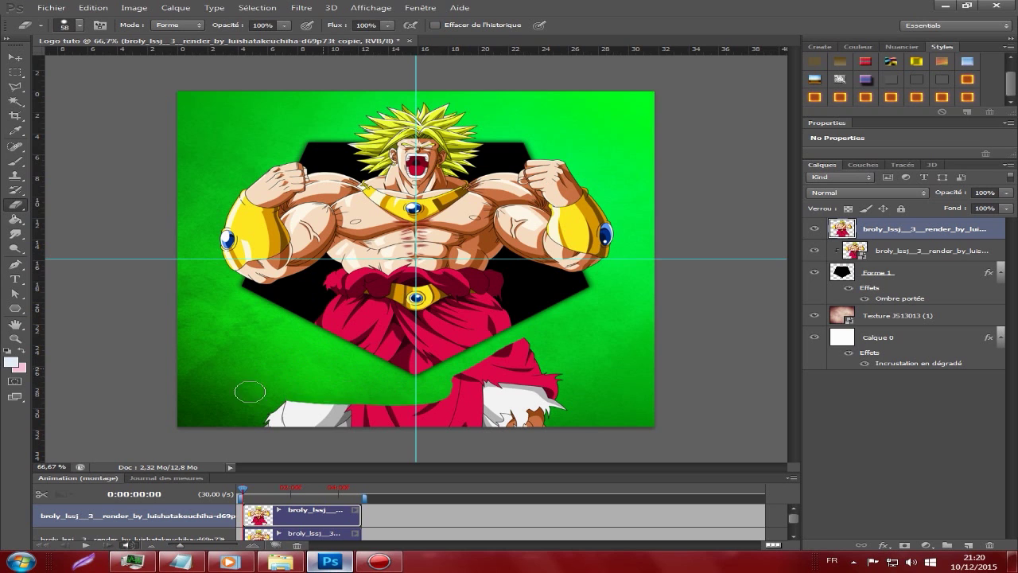
{"action": "right_click", "coordinate": [302, 370]}
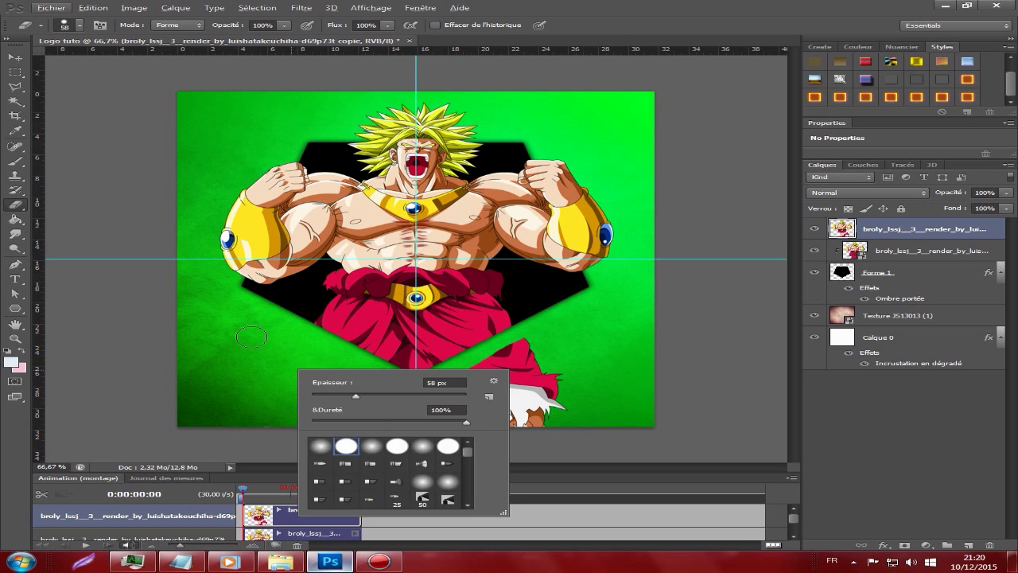
{"action": "key", "text": "Escape"}
{"action": "mouse_move", "coordinate": [258, 337]}
{"action": "left_mouse_down"}
{"action": "mouse_move", "coordinate": [287, 349]}
{"action": "mouse_move", "coordinate": [269, 338]}
{"action": "left_mouse_up"}
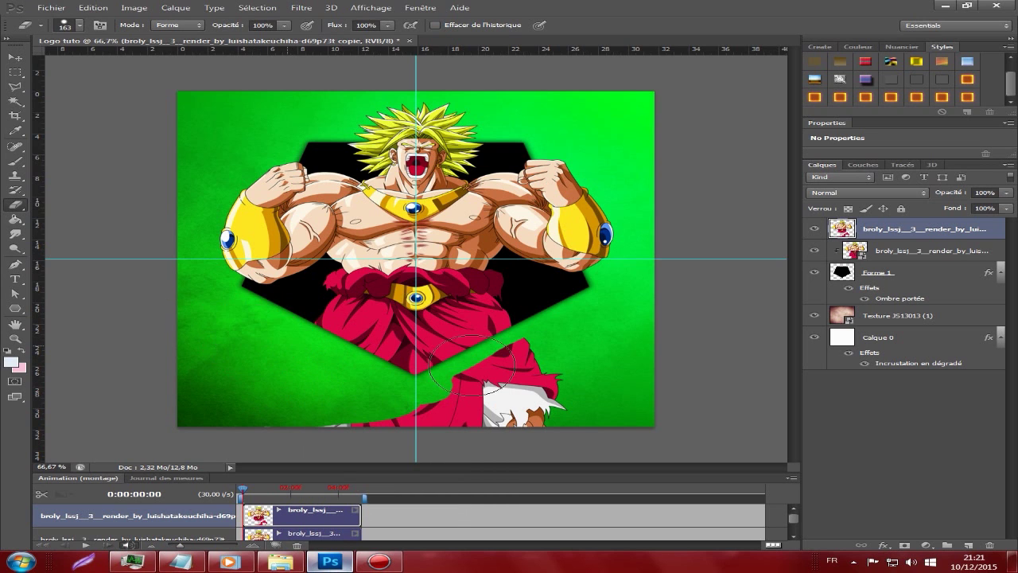
{"action": "left_click_drag", "start_coordinate": [509, 350], "coordinate": [334, 430]}
{"action": "left_click_drag", "start_coordinate": [340, 393], "coordinate": [297, 431]}
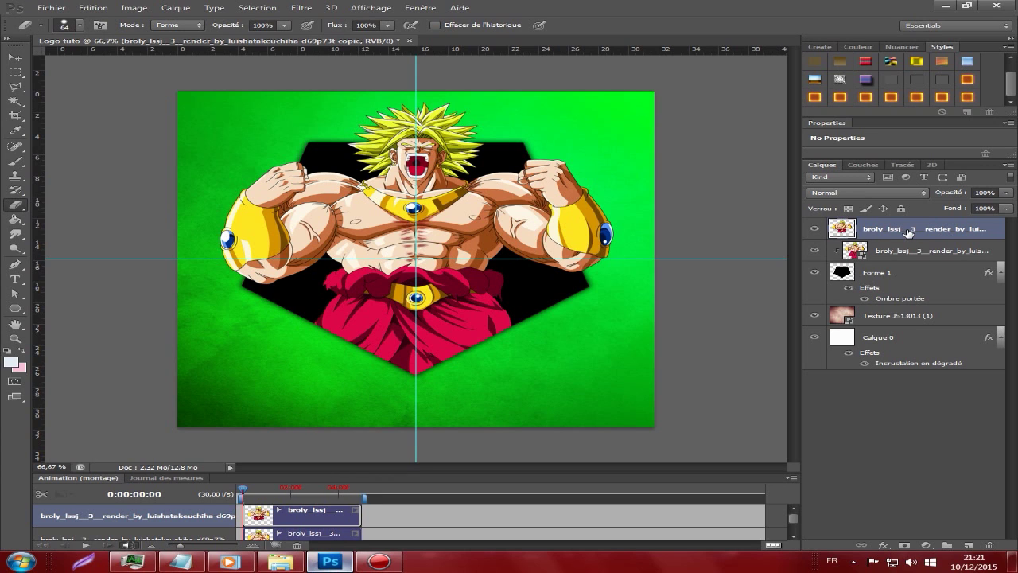
{"action": "left_click", "coordinate": [918, 281]}
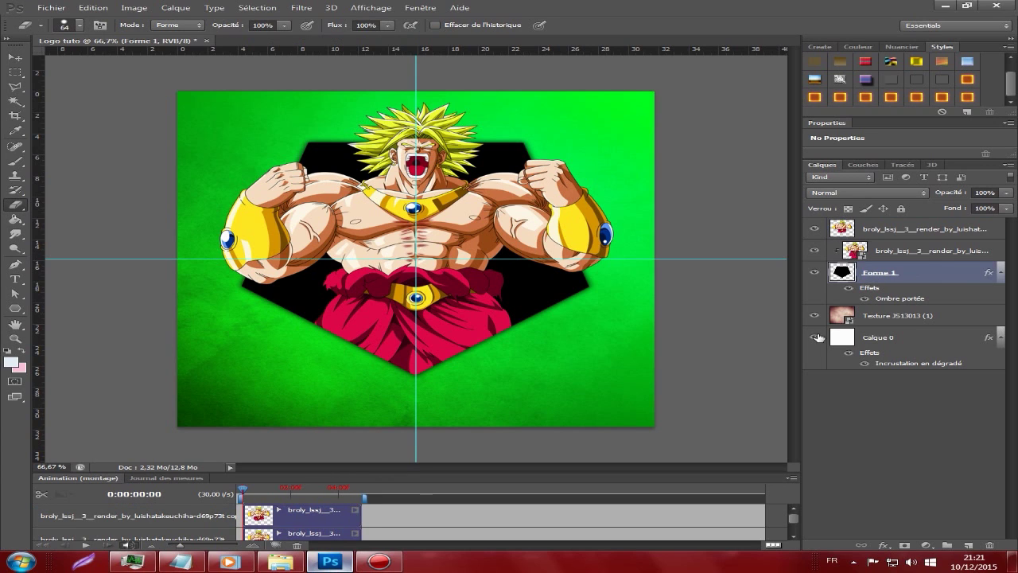
Step: Add the note line 'Ensuite mettez le fond dans la forme :)' and return to Photoshop
{"action": "left_click", "coordinate": [181, 561]}
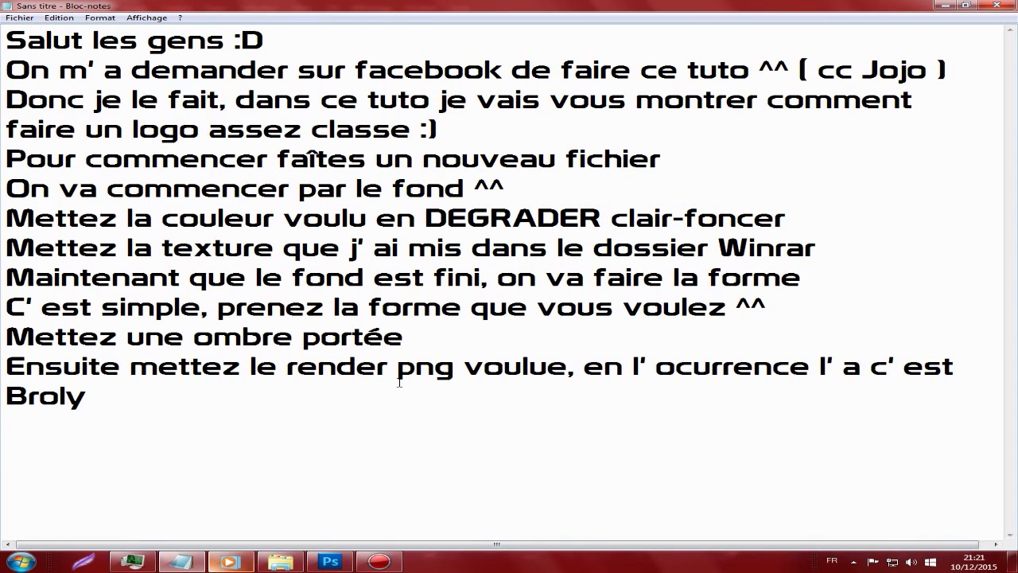
{"action": "type", "text": "Ensuite m"}
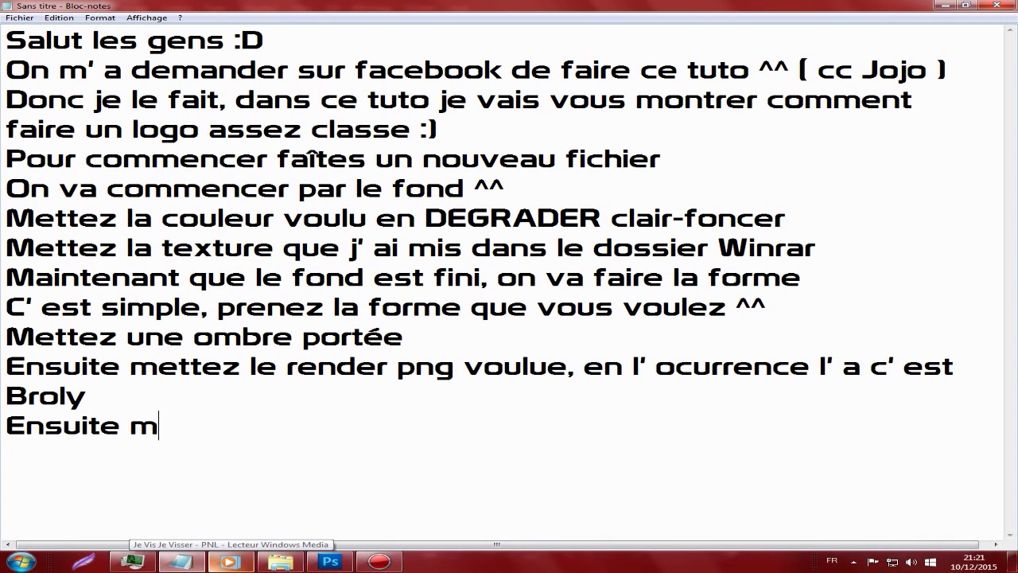
{"action": "type", "text": "tez le d"}
{"action": "key", "text": "BackSpace"}
{"action": "type", "text": "fond dans le"}
{"action": "key", "text": "BackSpace"}
{"action": "type", "text": "a forme :)"}
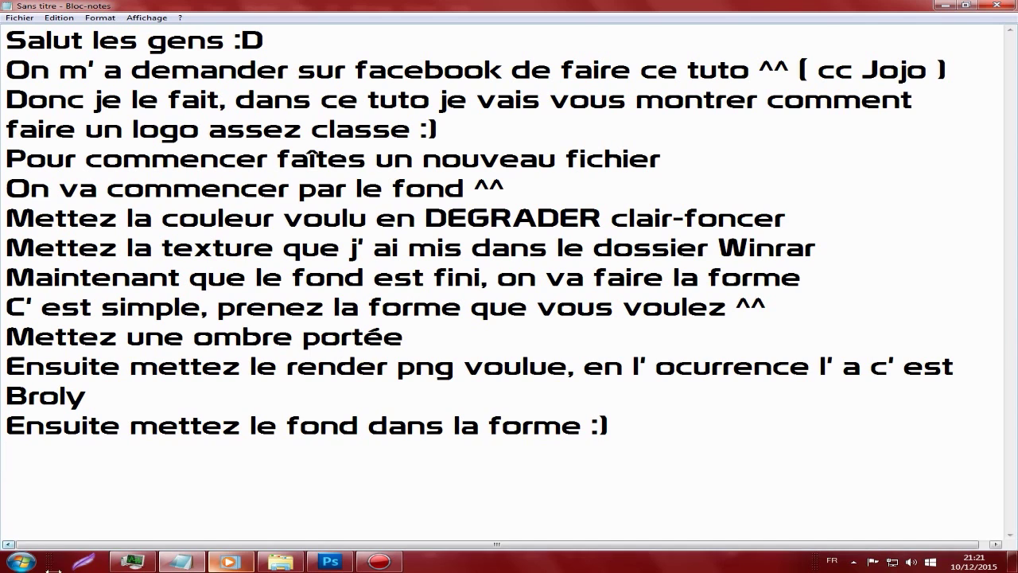
{"action": "left_click", "coordinate": [379, 561]}
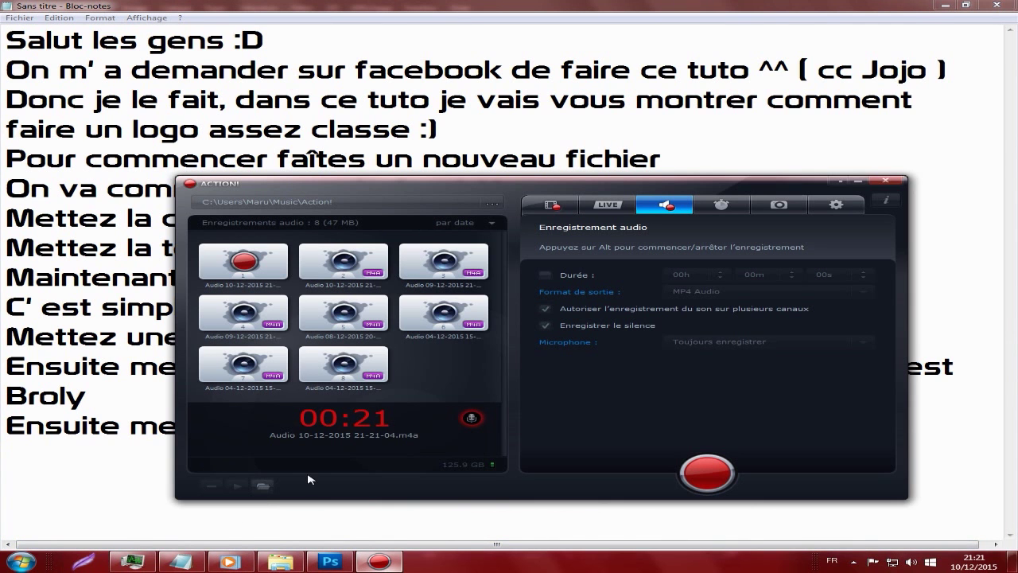
{"action": "left_click", "coordinate": [859, 182]}
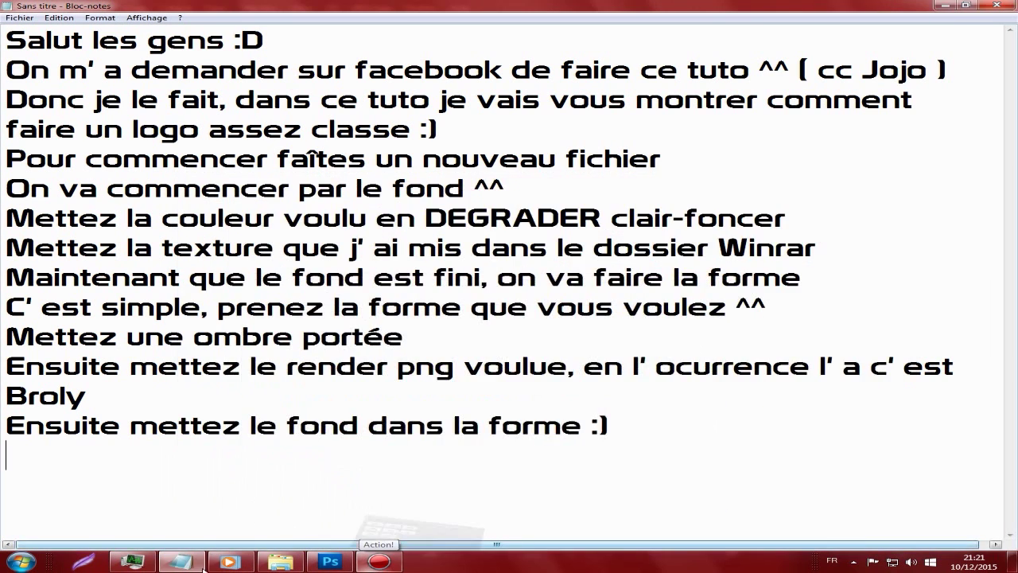
{"action": "left_click", "coordinate": [330, 562]}
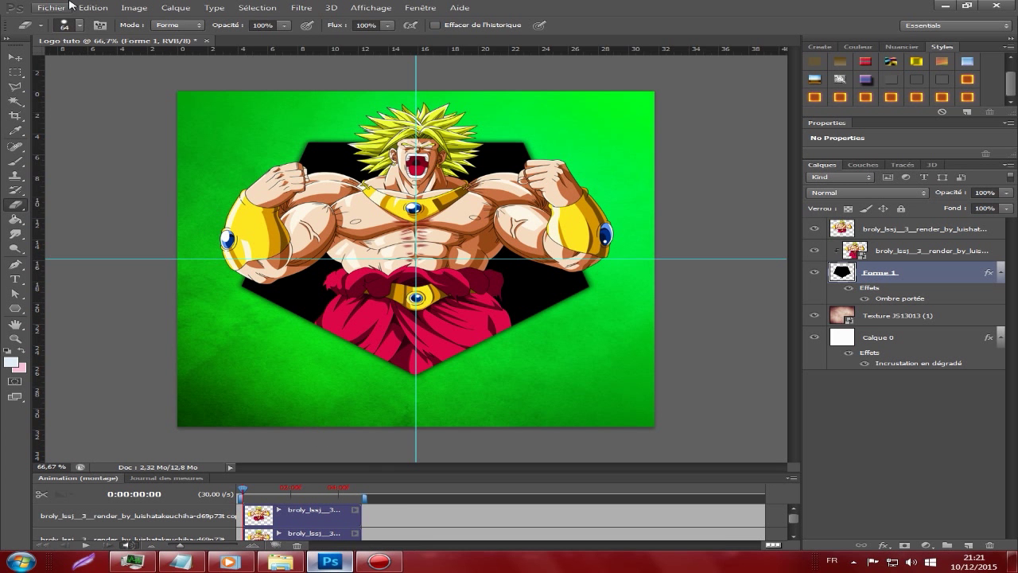
Step: Import the Dragon Ball wallpaper and scale it up to cover the canvas
{"action": "left_click", "coordinate": [60, 8]}
{"action": "left_click", "coordinate": [71, 191]}
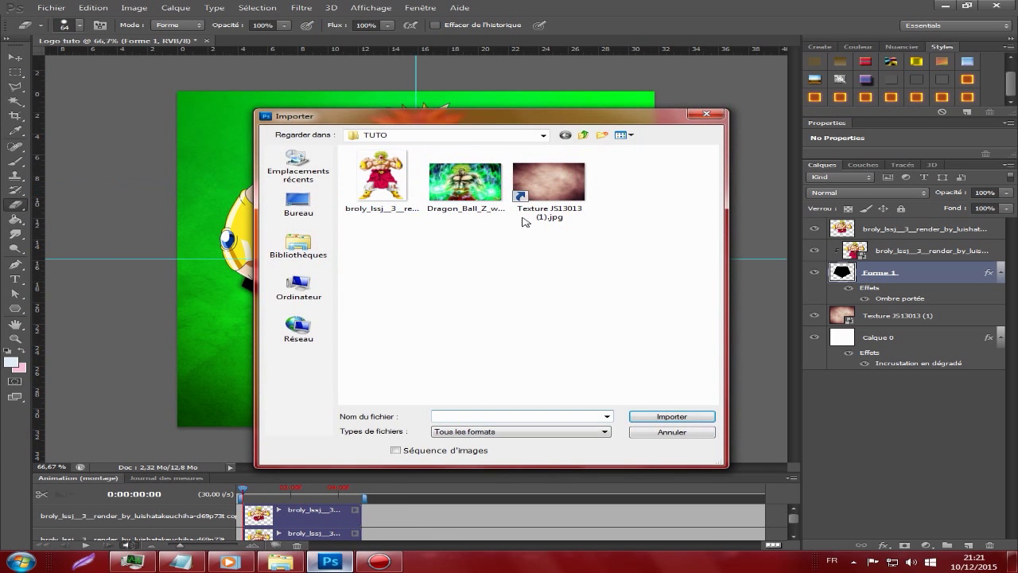
{"action": "left_click", "coordinate": [465, 183]}
{"action": "left_click", "coordinate": [671, 416]}
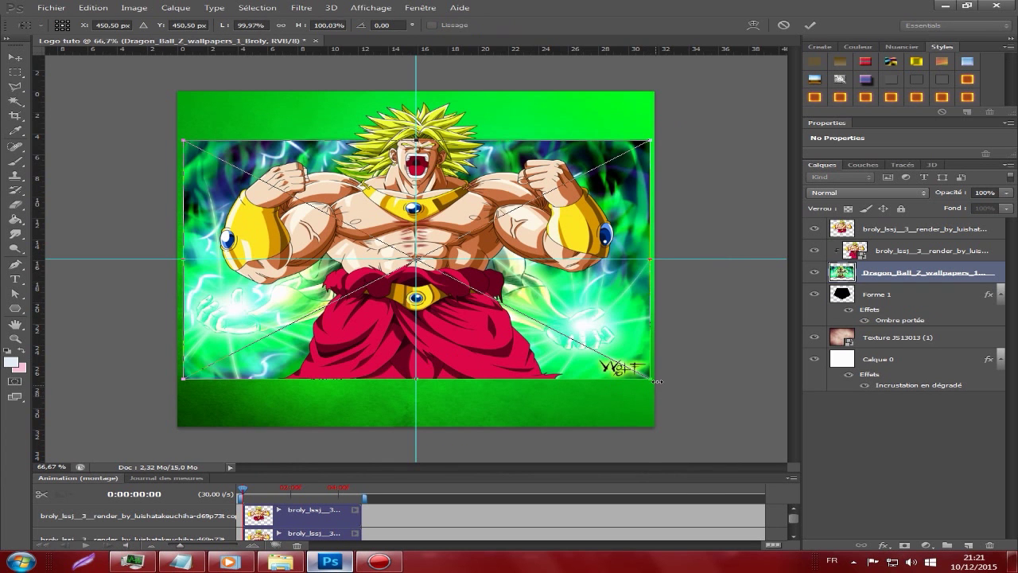
{"action": "left_click_drag", "start_coordinate": [651, 380], "coordinate": [867, 491]}
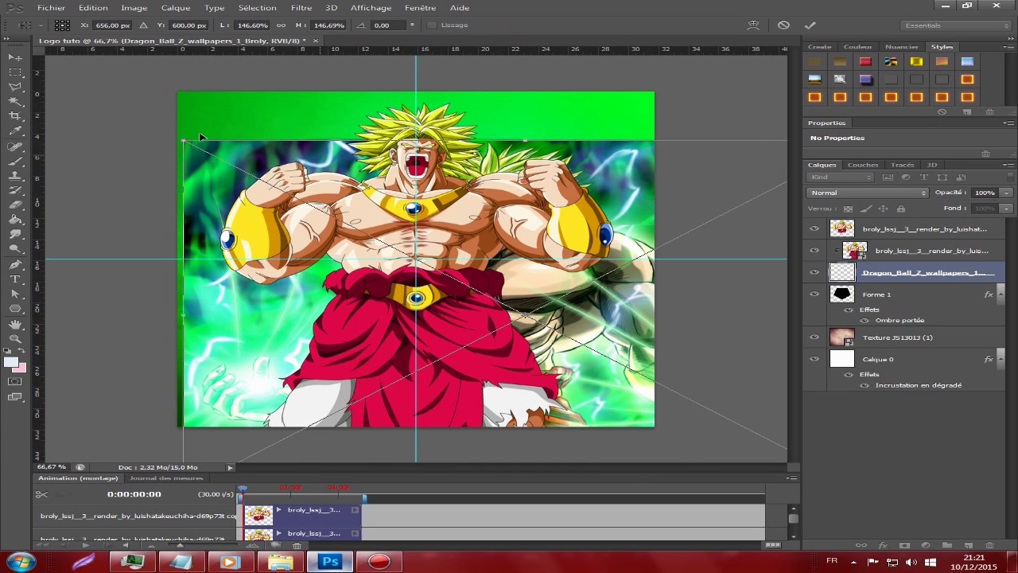
{"action": "left_click_drag", "start_coordinate": [182, 141], "coordinate": [91, 95]}
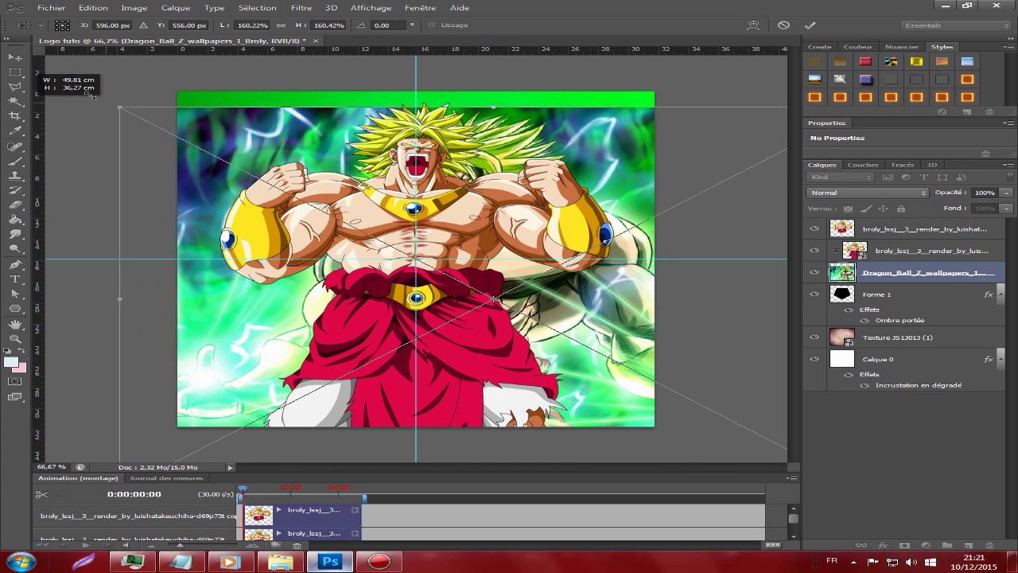
{"action": "left_click", "coordinate": [14, 57]}
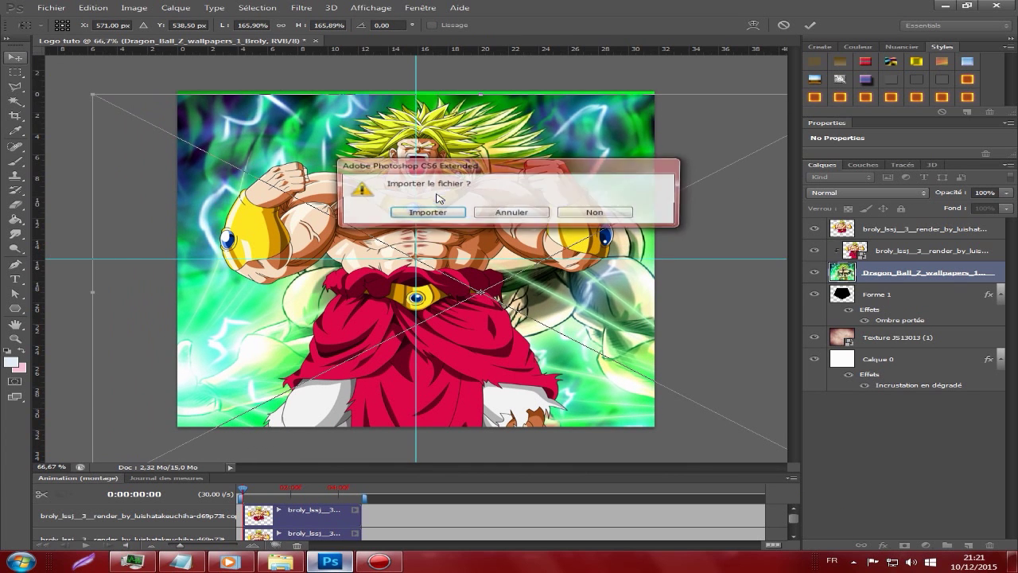
{"action": "left_click", "coordinate": [426, 212]}
Step: Clip the wallpaper into the pentagon and reposition it behind Broly
{"action": "right_click", "coordinate": [921, 273]}
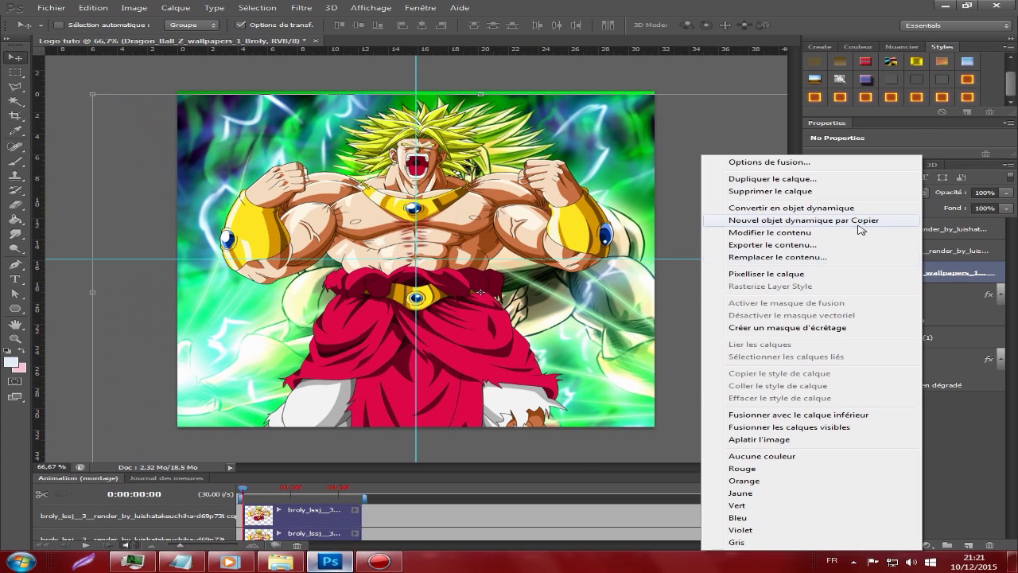
{"action": "left_click", "coordinate": [819, 328]}
{"action": "left_click_drag", "start_coordinate": [625, 265], "coordinate": [610, 268]}
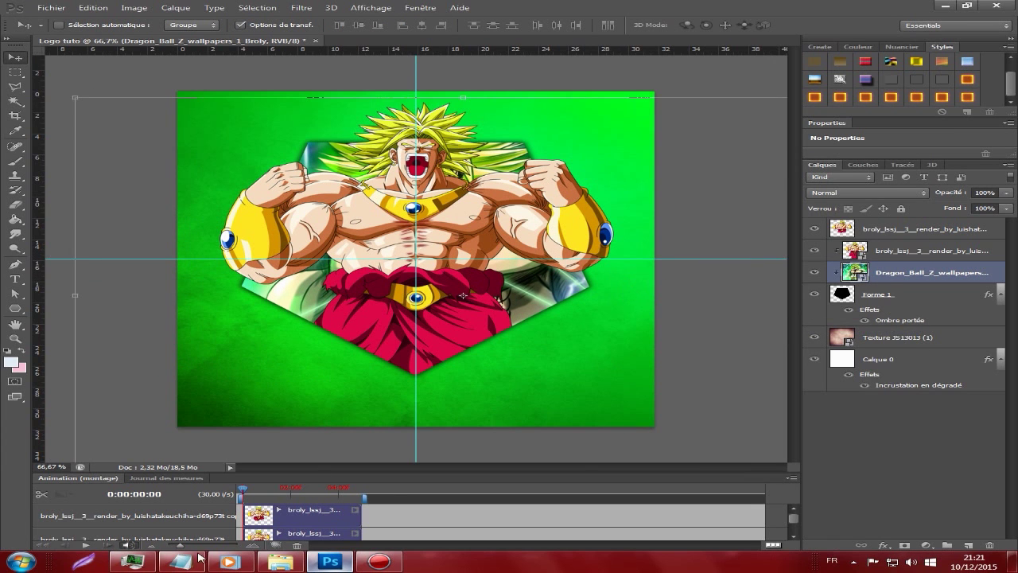
{"action": "left_click", "coordinate": [198, 557]}
Step: Add the note line 'Après mettez une forme rectangulaire', then select the top Broly layer
{"action": "type", "text": "Après mette"}
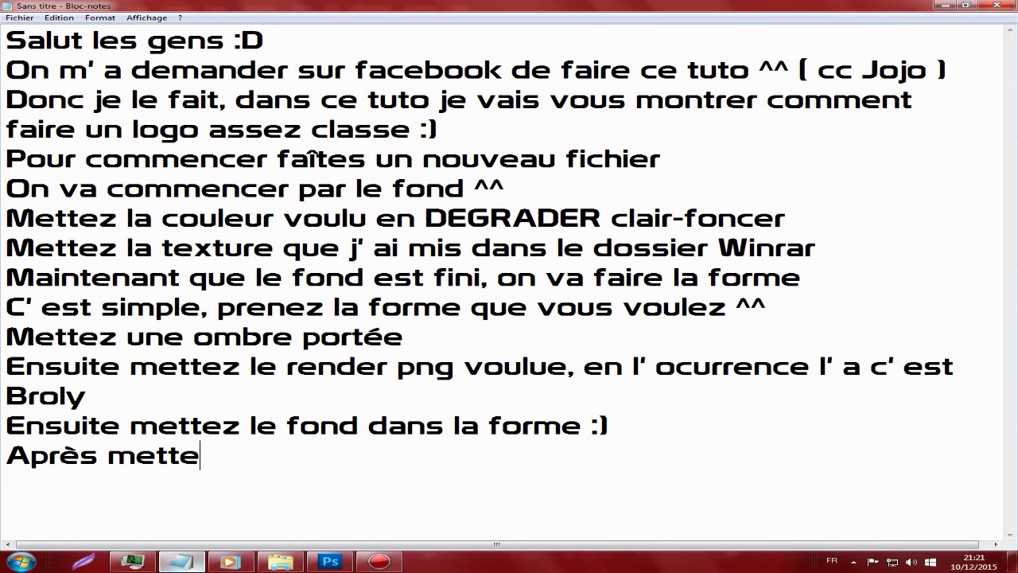
{"action": "type", "text": "z e"}
{"action": "key", "text": "BackSpace"}
{"action": "key", "text": "BackSpace"}
{"action": "type", "text": "une forme rectangulai"}
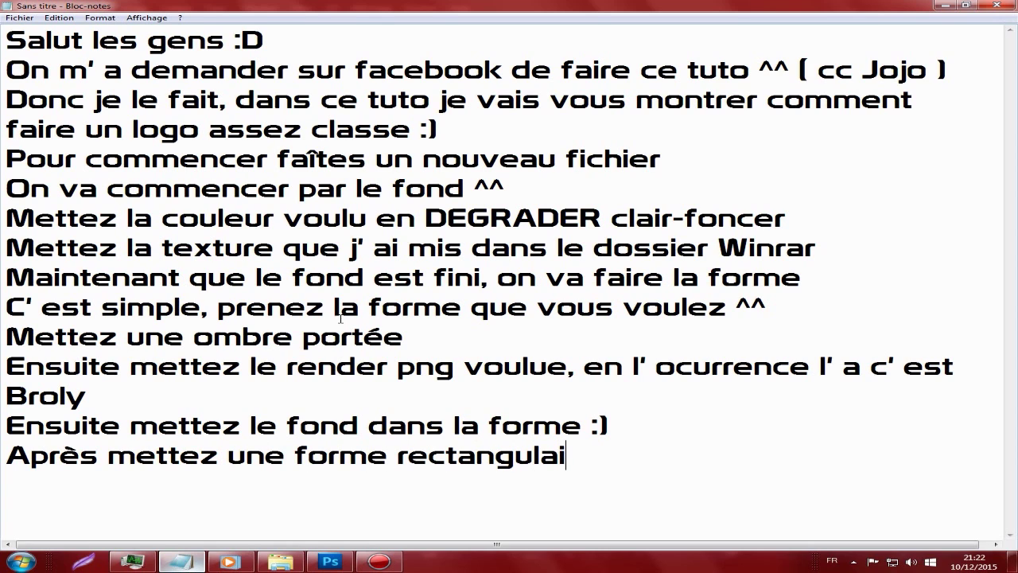
{"action": "type", "text": "re"}
{"action": "left_click", "coordinate": [330, 562]}
{"action": "left_click", "coordinate": [915, 229]}
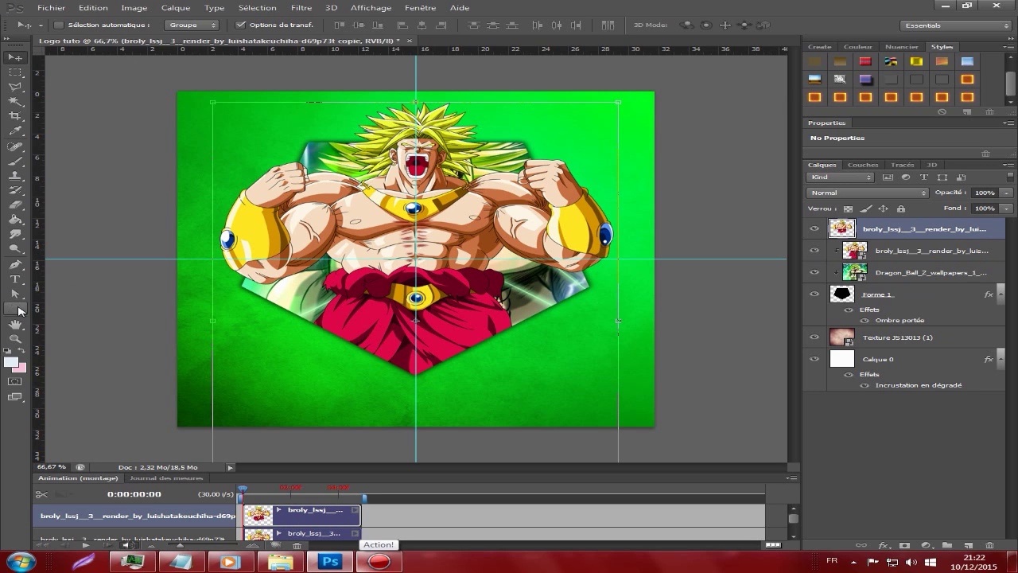
Step: Draw a wide black rectangle across the pentagon's lower half with the Rectangle tool
{"action": "left_click", "coordinate": [18, 308]}
{"action": "right_click", "coordinate": [5, 310]}
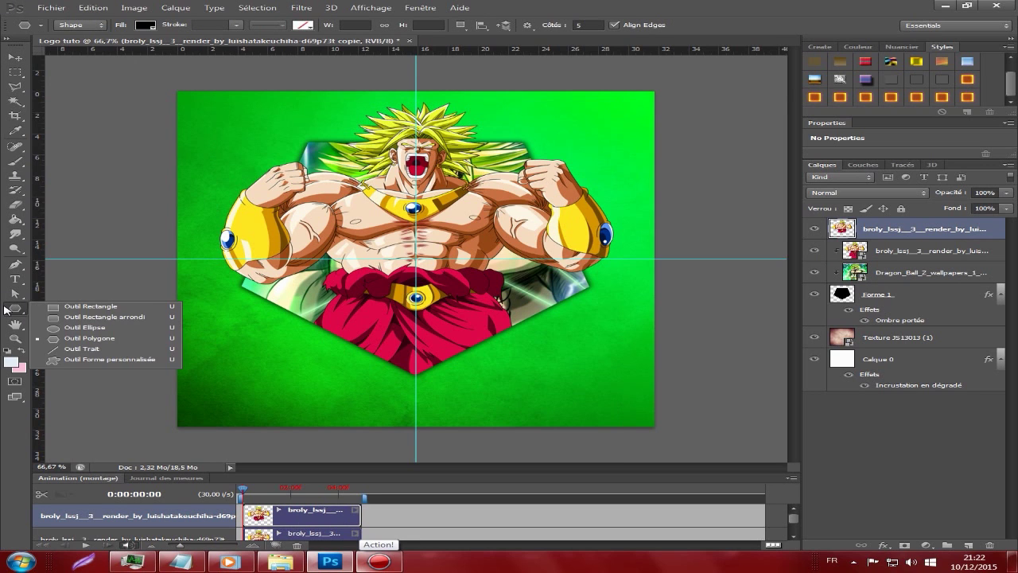
{"action": "left_click", "coordinate": [54, 311]}
{"action": "left_click_drag", "start_coordinate": [236, 283], "coordinate": [602, 333]}
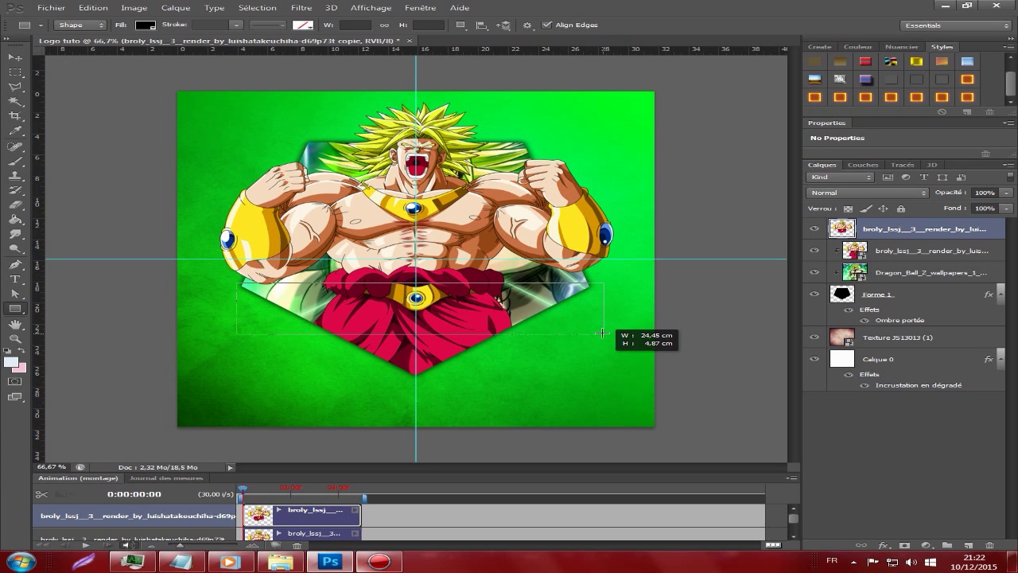
{"action": "left_click_drag", "start_coordinate": [602, 331], "coordinate": [602, 326]}
{"action": "key", "text": "v"}
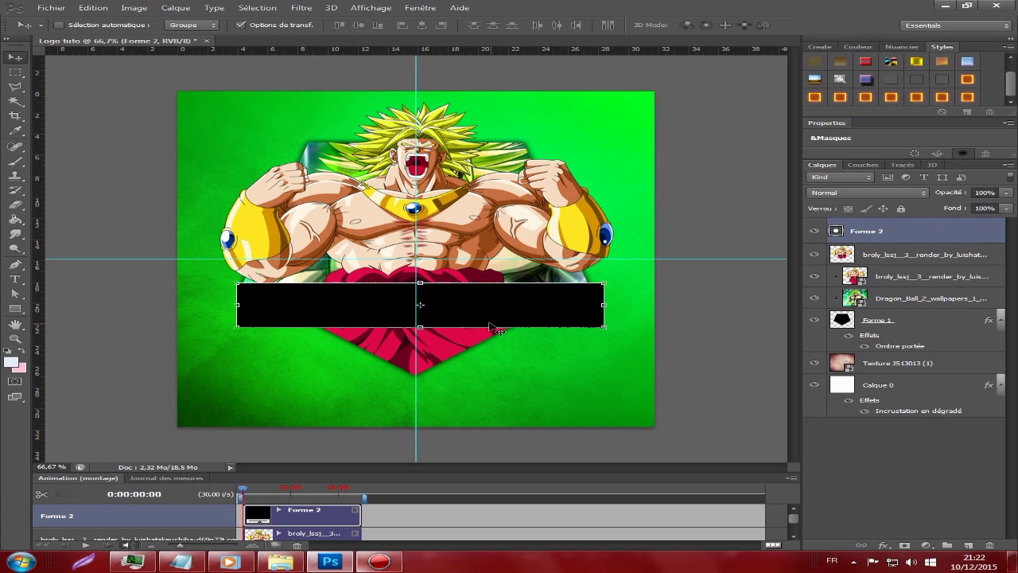
Step: Nudge the rectangle slightly left and stretch its bottom edge a little lower
{"action": "left_click_drag", "start_coordinate": [482, 309], "coordinate": [478, 308]}
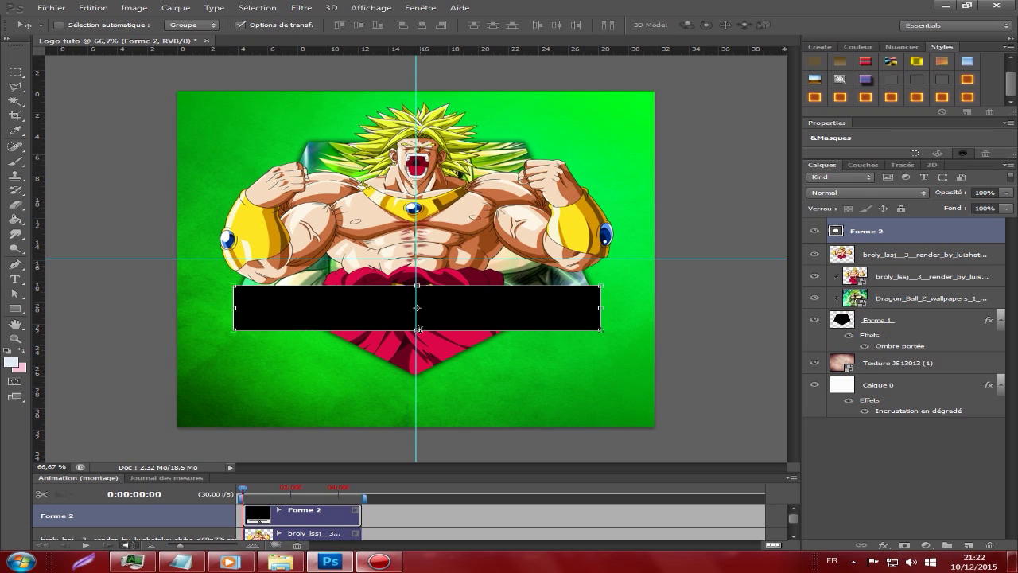
{"action": "left_click_drag", "start_coordinate": [418, 328], "coordinate": [418, 334]}
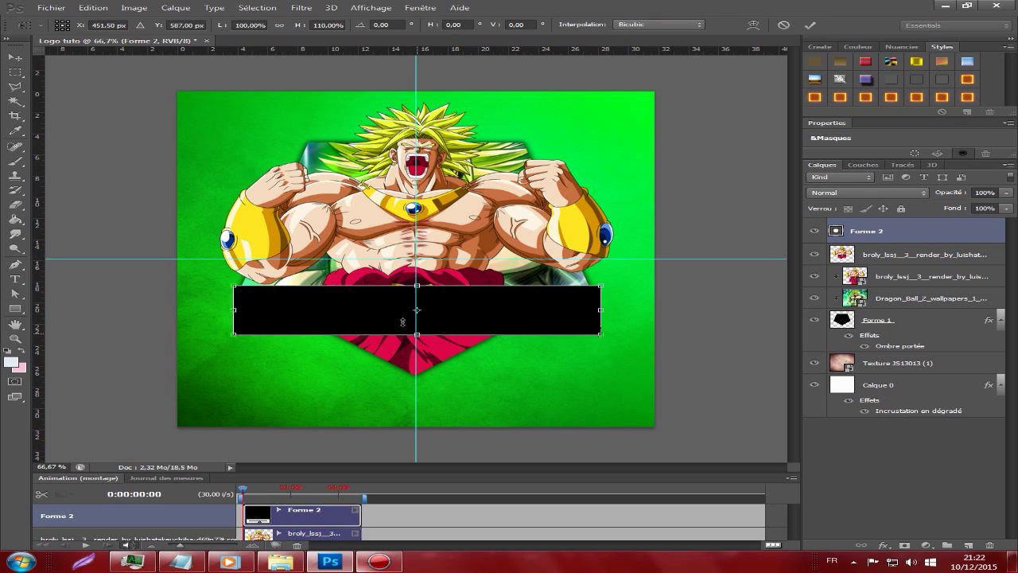
{"action": "left_click", "coordinate": [16, 57]}
{"action": "left_click", "coordinate": [462, 210]}
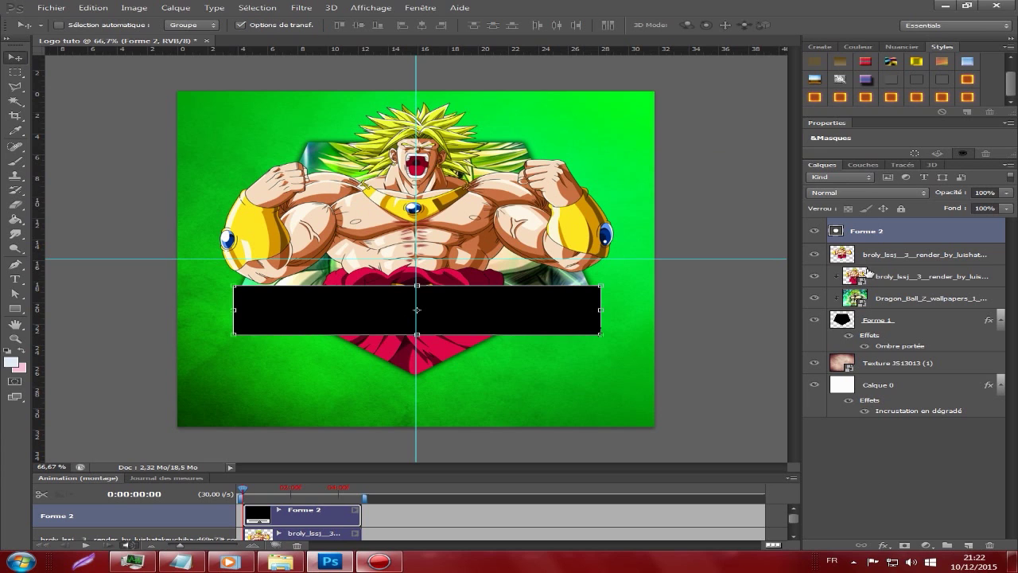
{"action": "left_click", "coordinate": [181, 561]}
Step: Add the Notepad line 'Mettez le en blanc et baissez l' opacité' and return to Photoshop
{"action": "type", "text": "Mettez le en "}
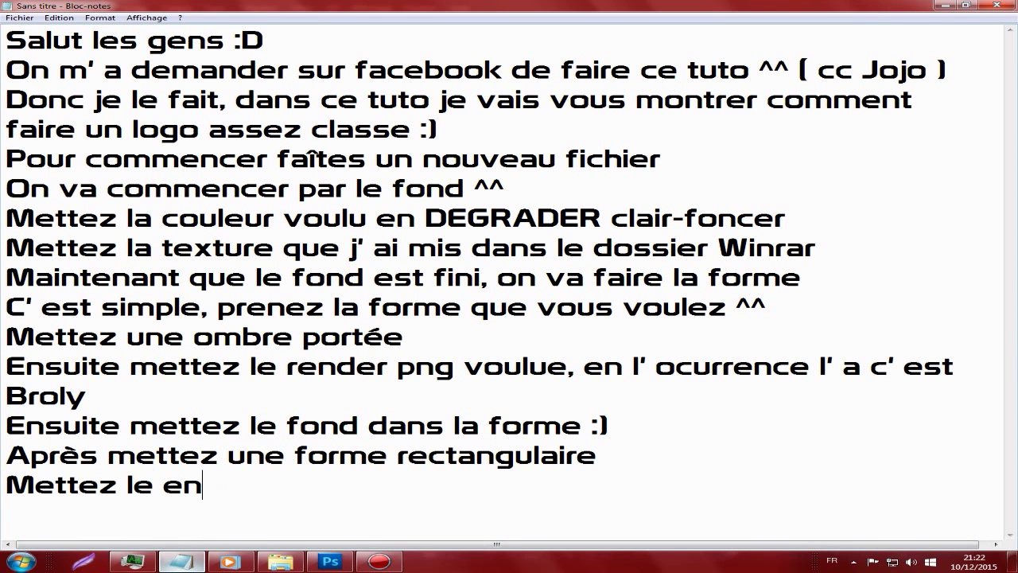
{"action": "type", "text": "blanc et"}
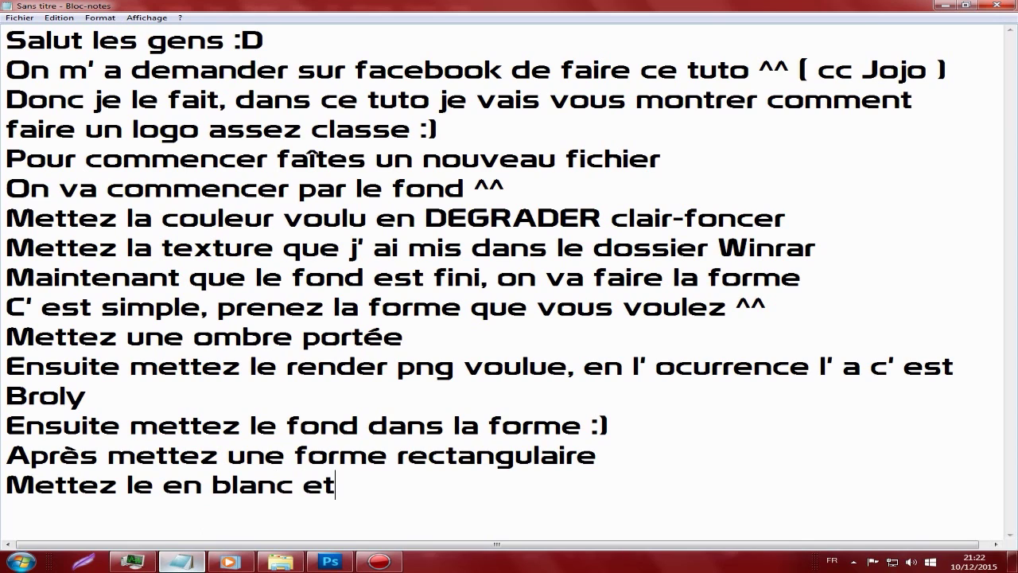
{"action": "type", "text": " baissez "}
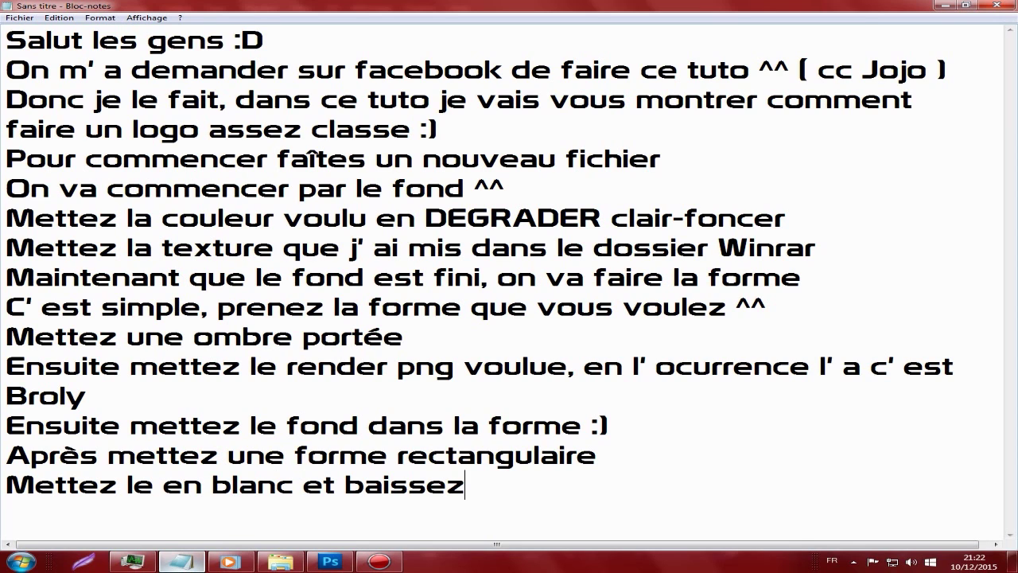
{"action": "type", "text": "la"}
{"action": "key", "text": "BackSpace"}
{"action": "key", "text": "BackSpace"}
{"action": "type", "text": "opaci"}
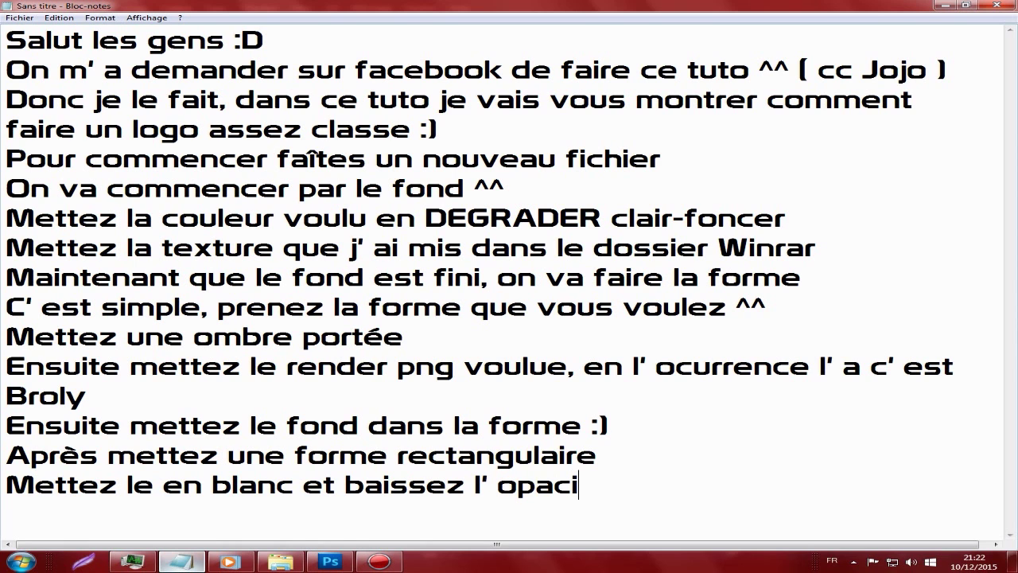
{"action": "type", "text": "té"}
{"action": "left_click", "coordinate": [326, 556]}
Step: Give the Forme 2 rectangle a white Incrustation couleur overlay
{"action": "double_click", "coordinate": [939, 230]}
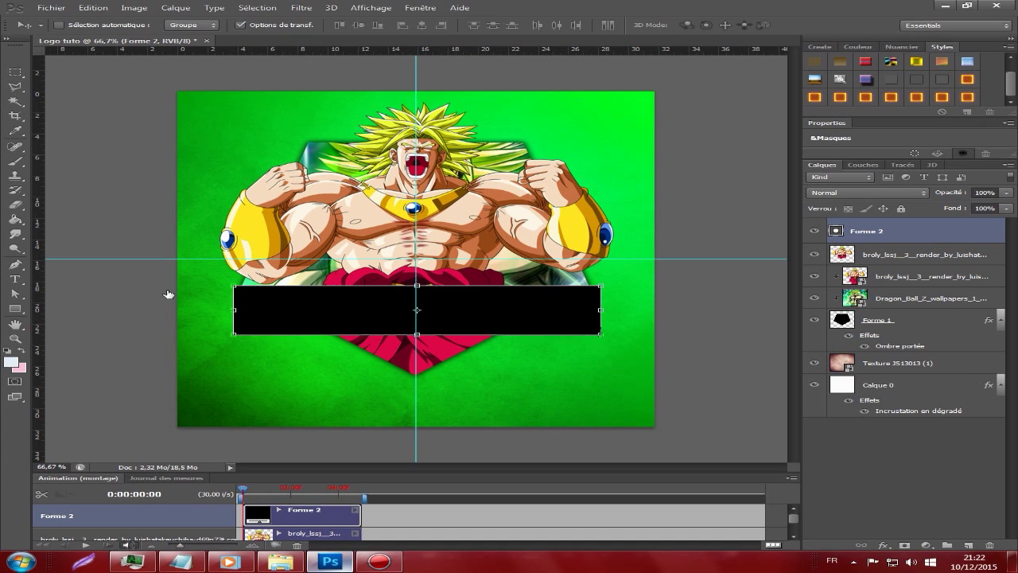
{"action": "left_click", "coordinate": [421, 510]}
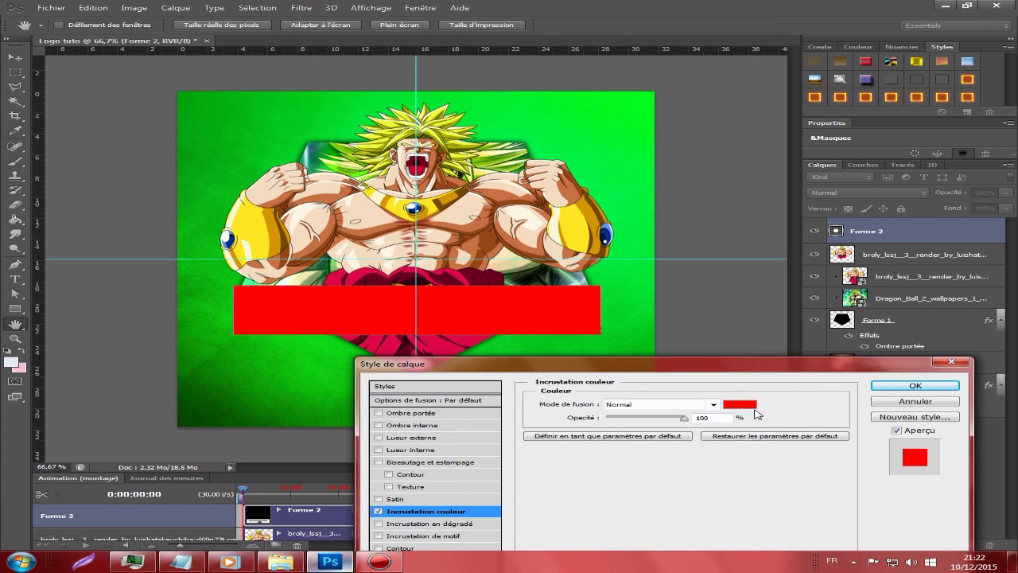
{"action": "left_click", "coordinate": [740, 404]}
{"action": "left_click", "coordinate": [362, 343]}
{"action": "left_click", "coordinate": [709, 337]}
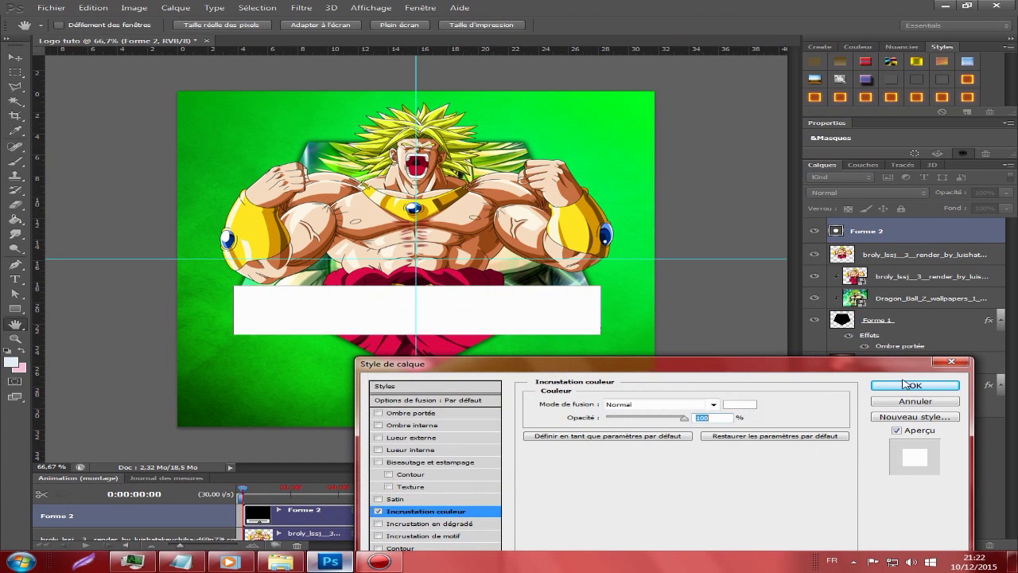
{"action": "left_click", "coordinate": [905, 387]}
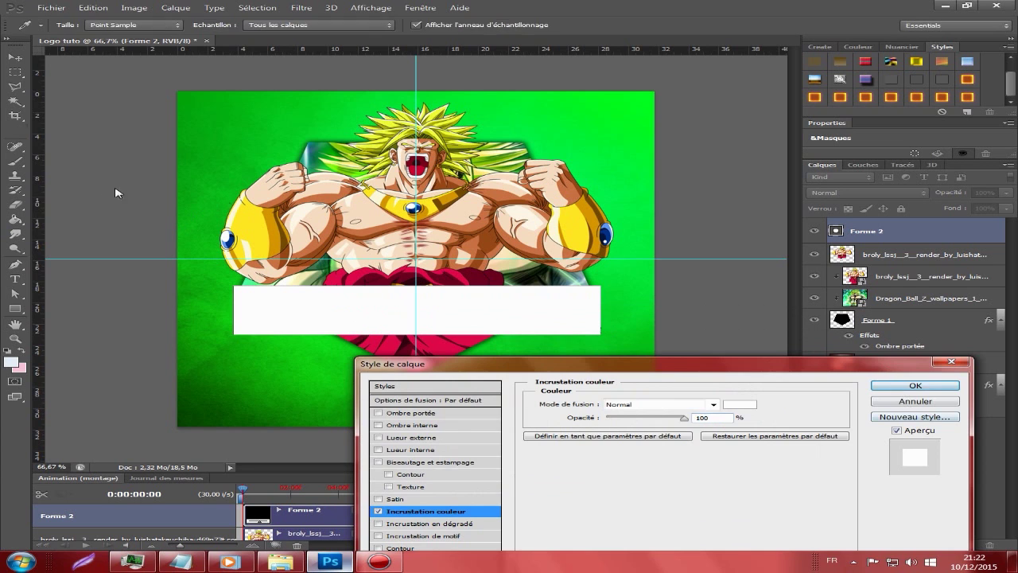
Step: Rasterize the Forme 2 banner and lower its layer opacity to 42%
{"action": "key", "text": "e"}
{"action": "left_click", "coordinate": [387, 211]}
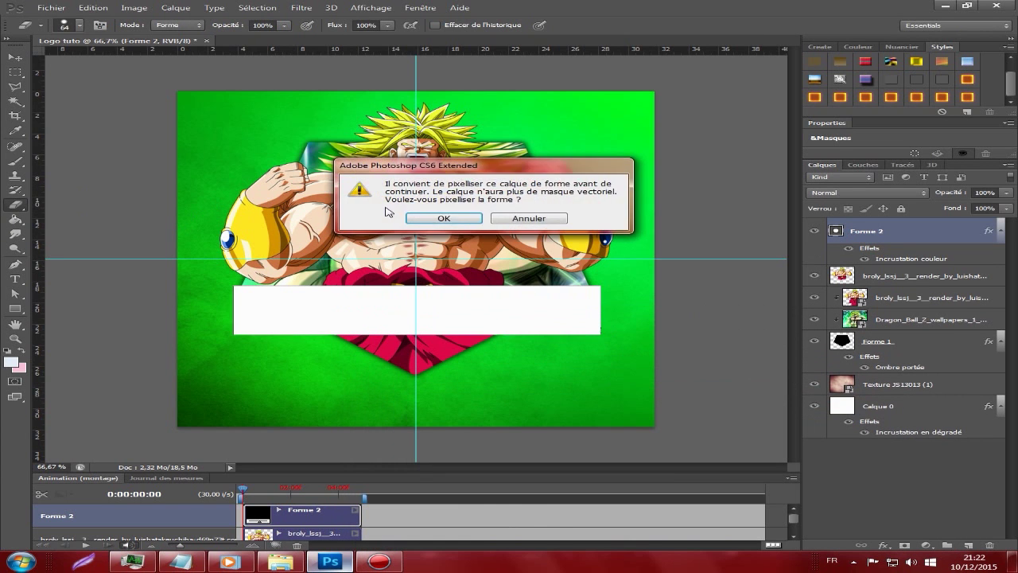
{"action": "left_click", "coordinate": [443, 218]}
{"action": "key", "text": "v"}
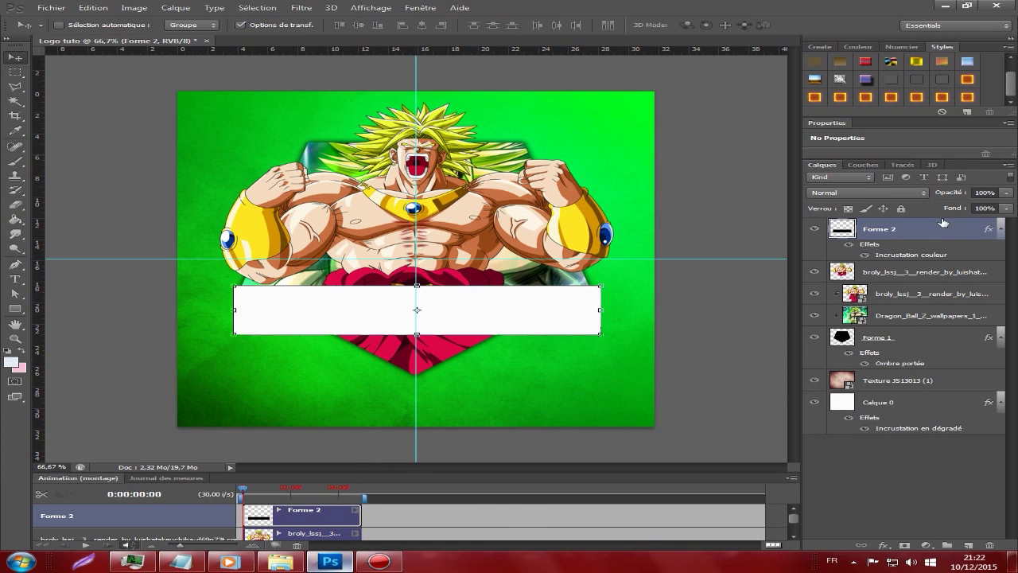
{"action": "left_click_drag", "start_coordinate": [967, 193], "coordinate": [959, 192]}
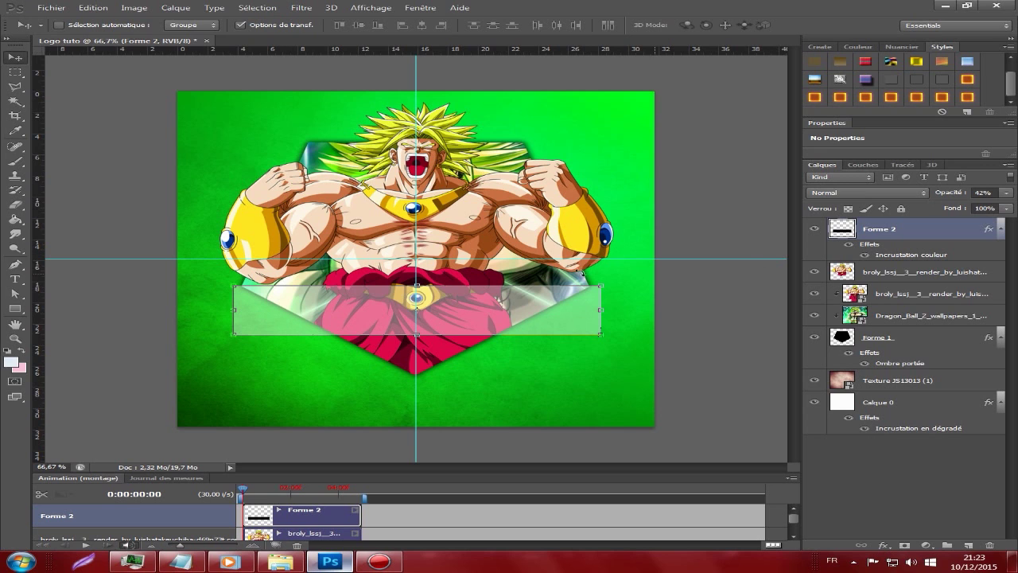
Step: Type MARUKITO on the banner, enlarge it to 140 pt and shift it to centre
{"action": "left_click", "coordinate": [14, 279]}
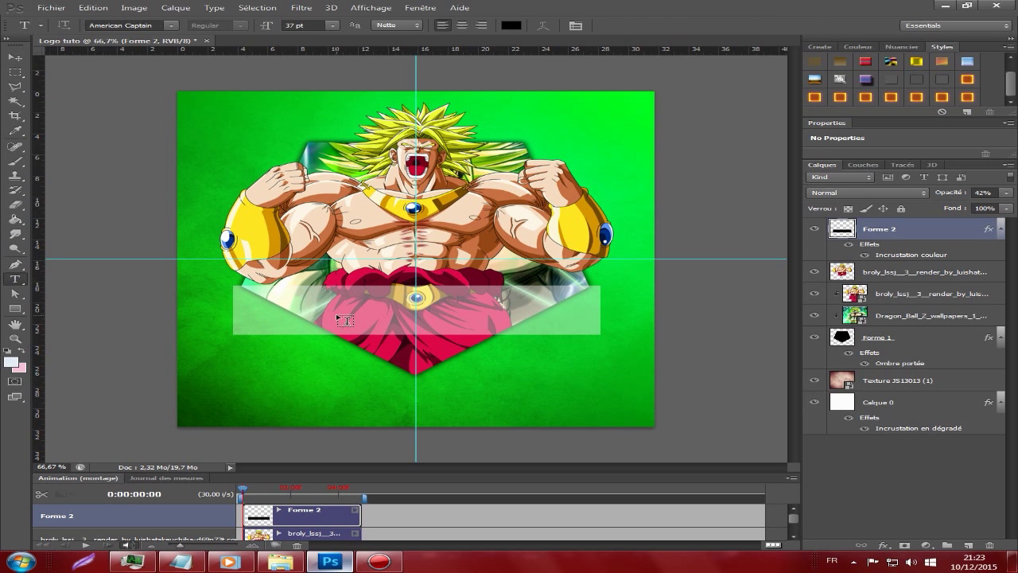
{"action": "left_click", "coordinate": [335, 312]}
{"action": "type", "text": "MARUKITO"}
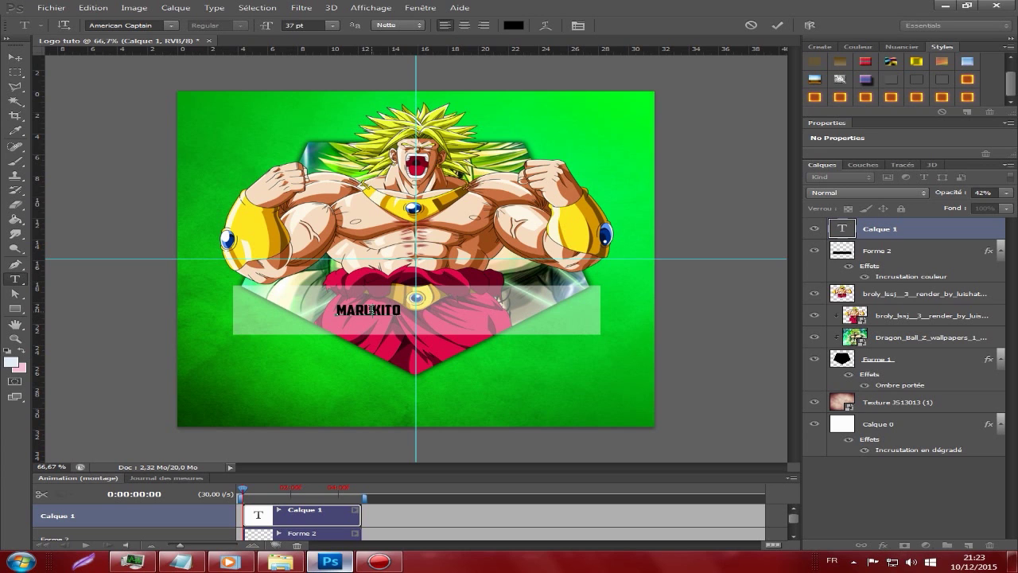
{"action": "double_click", "coordinate": [370, 310]}
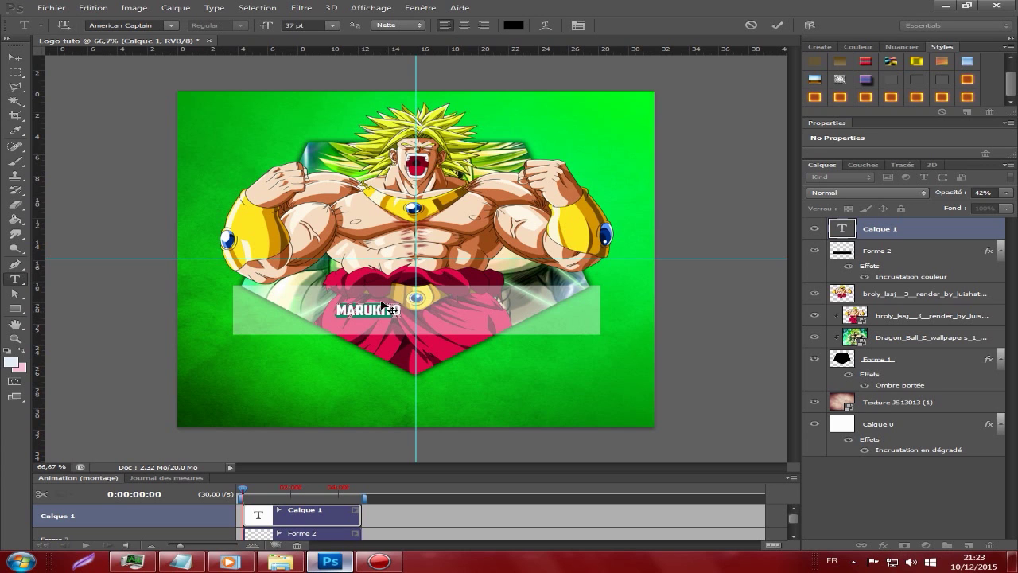
{"action": "left_click", "coordinate": [333, 25]}
{"action": "left_click", "coordinate": [336, 188]}
{"action": "left_click", "coordinate": [333, 26]}
{"action": "left_click", "coordinate": [354, 220]}
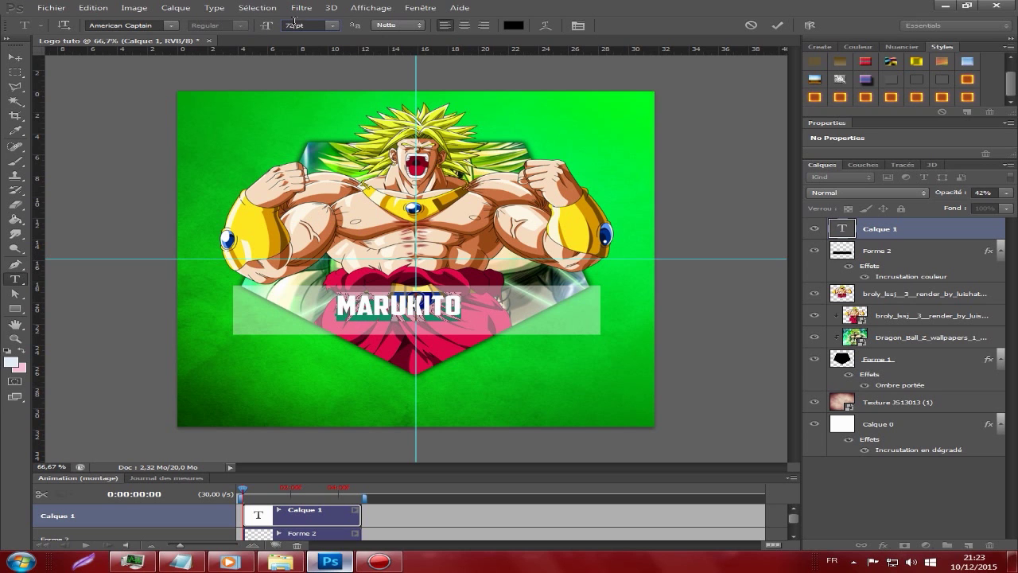
{"action": "type", "text": "110"}
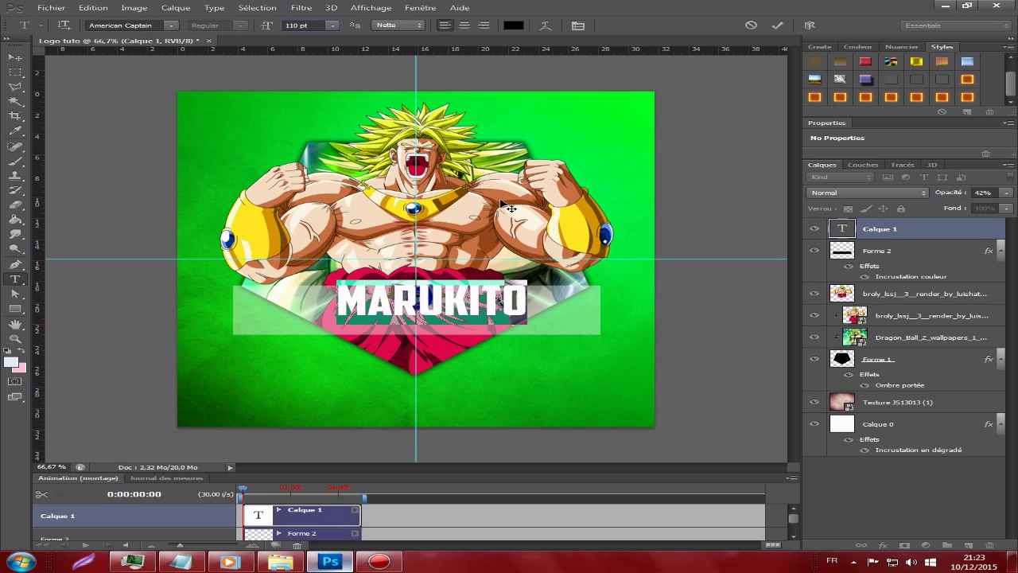
{"action": "type", "text": "130"}
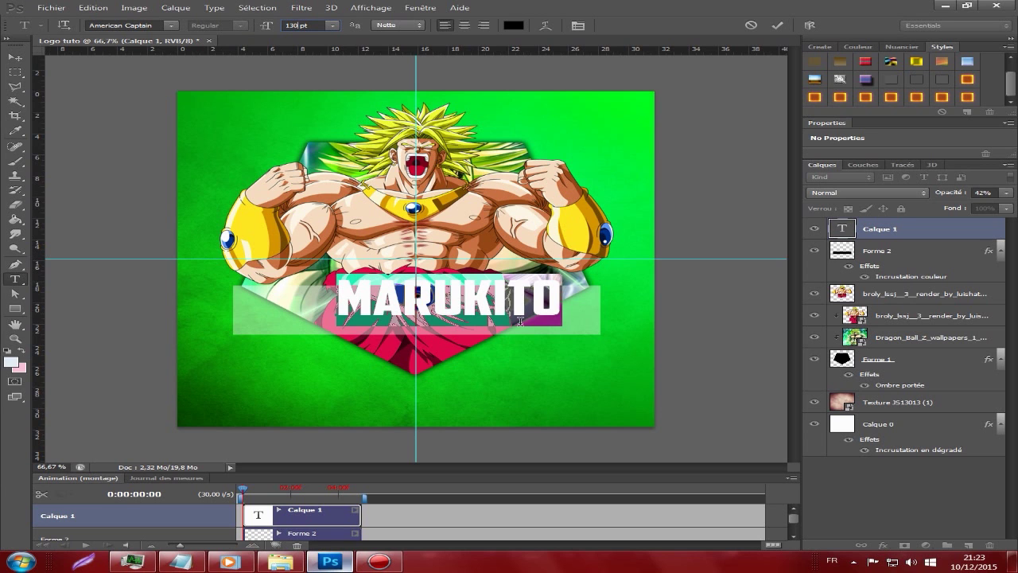
{"action": "type", "text": "140"}
{"action": "left_click_drag", "start_coordinate": [450, 407], "coordinate": [443, 403]}
Step: Commit the text and type the Notepad line 'Ensuite mettez un texte par dessus et mettez la couleur que vous voulez'
{"action": "left_click", "coordinate": [9, 59]}
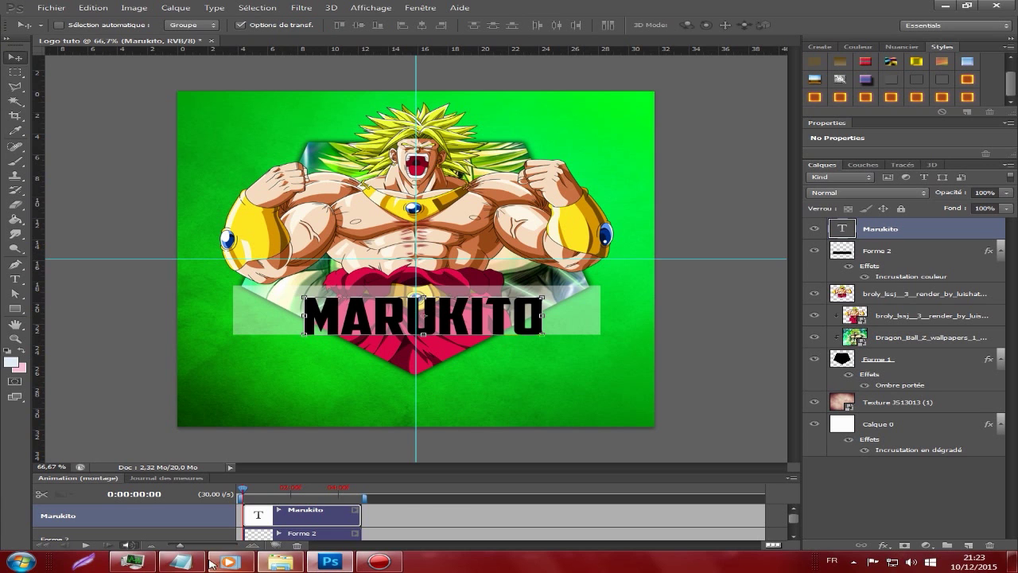
{"action": "left_click", "coordinate": [169, 563]}
{"action": "type", "text": "Ens"}
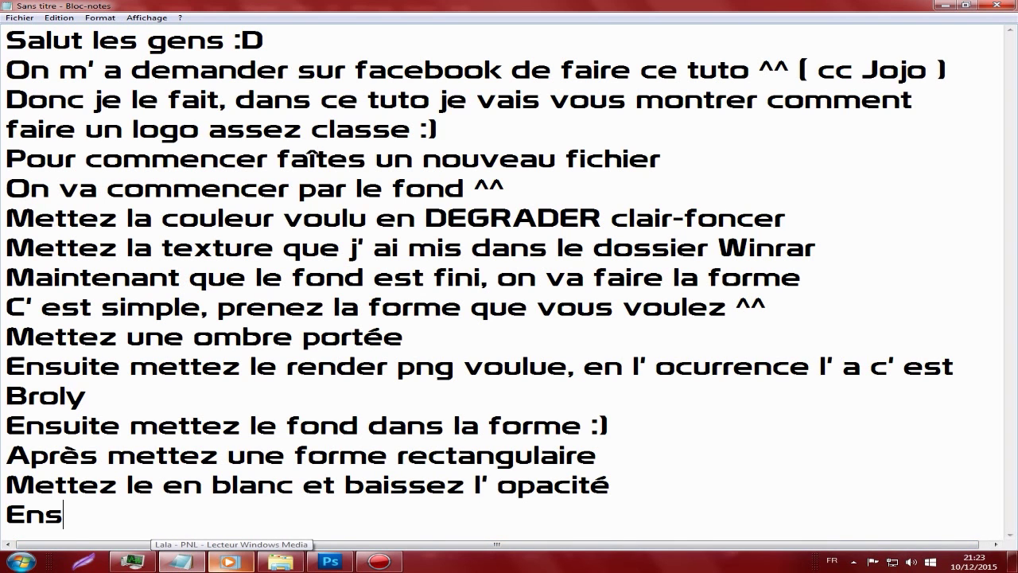
{"action": "type", "text": "uite mettez u"}
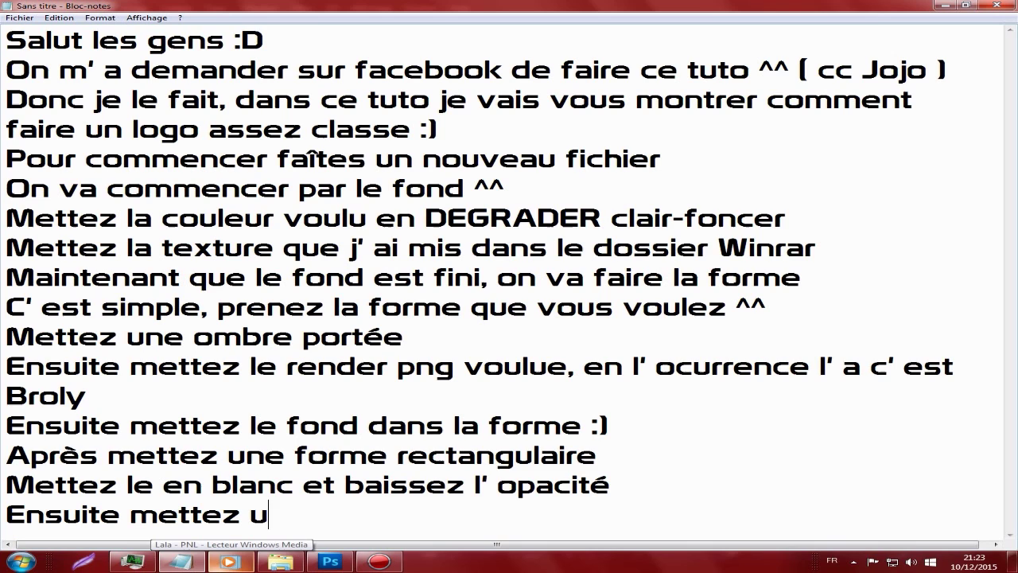
{"action": "type", "text": "n textepar "}
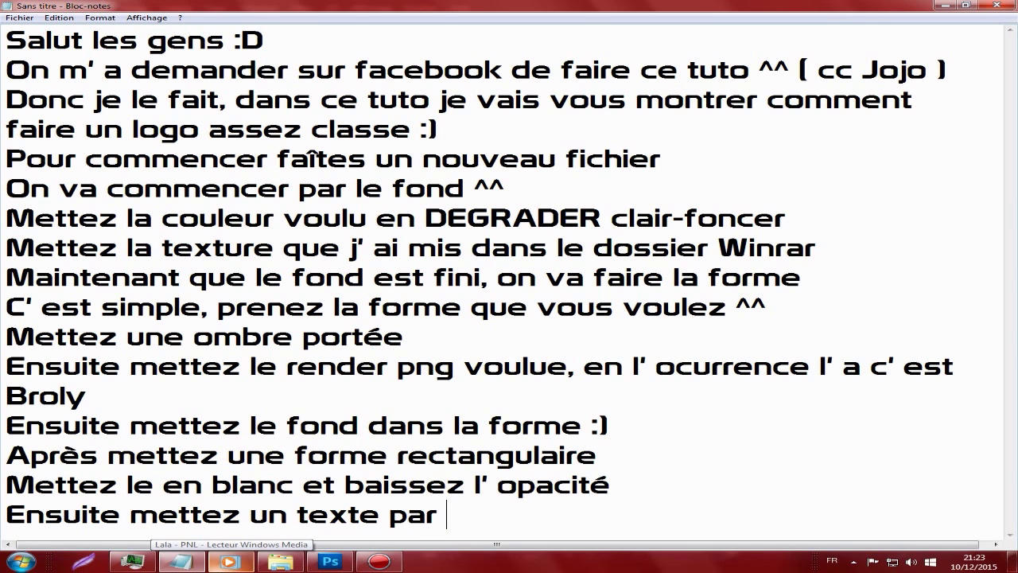
{"action": "type", "text": "dessus et "}
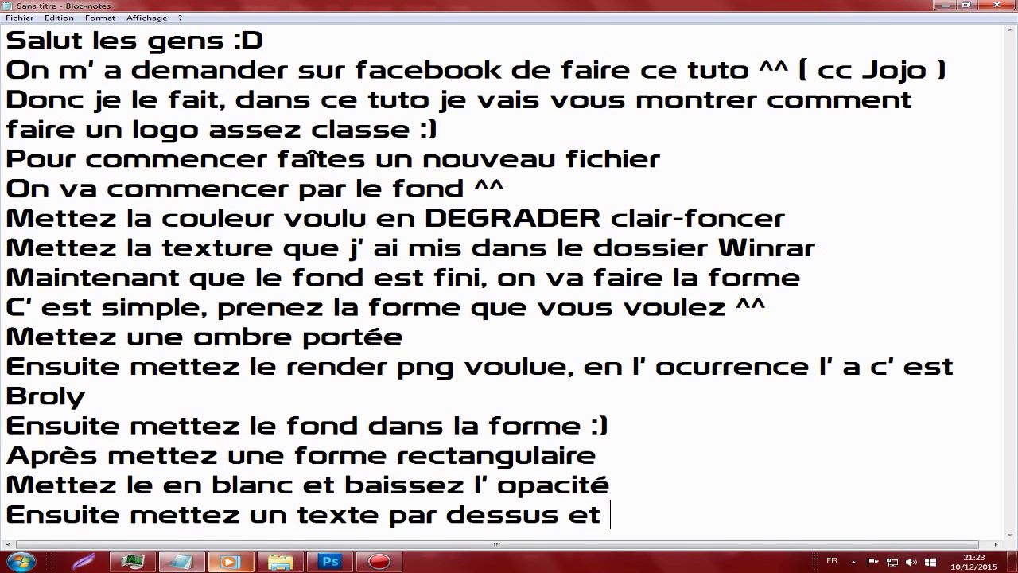
{"action": "type", "text": "mettez la cou"}
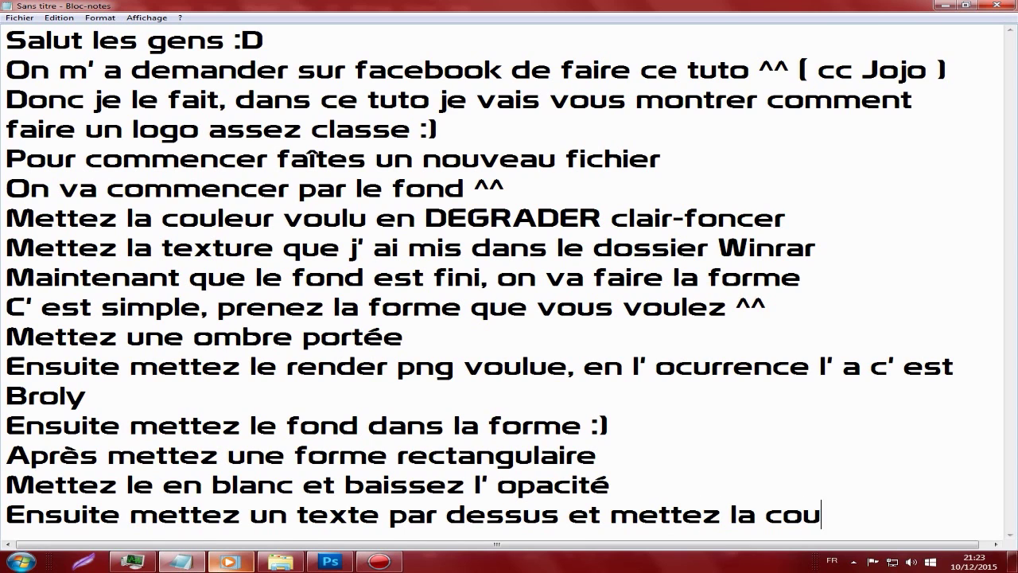
{"action": "type", "text": "leur que vous voulez"}
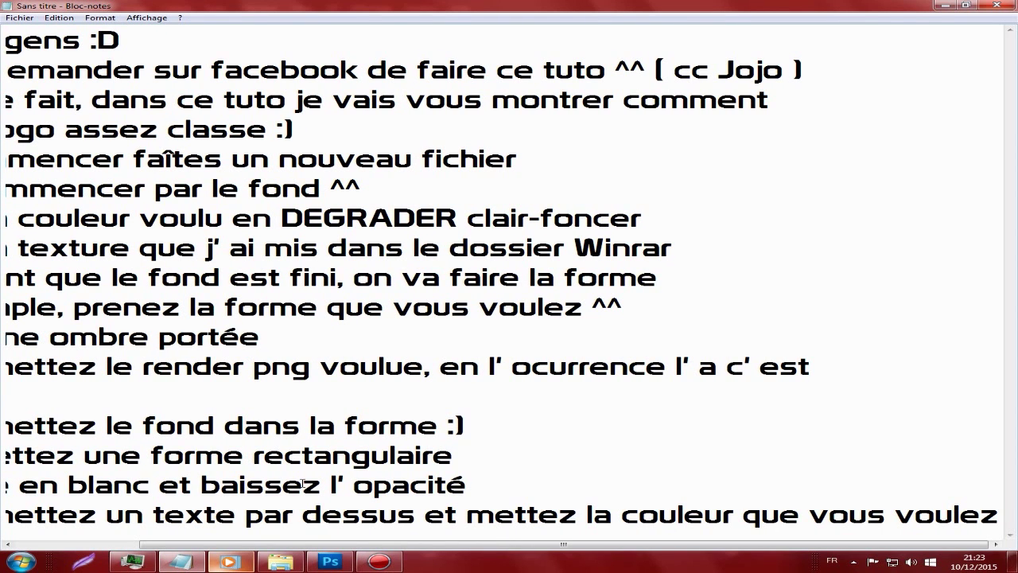
Step: Start a new line in the Notepad notes and bring Photoshop back to front
{"action": "key", "text": "Return"}
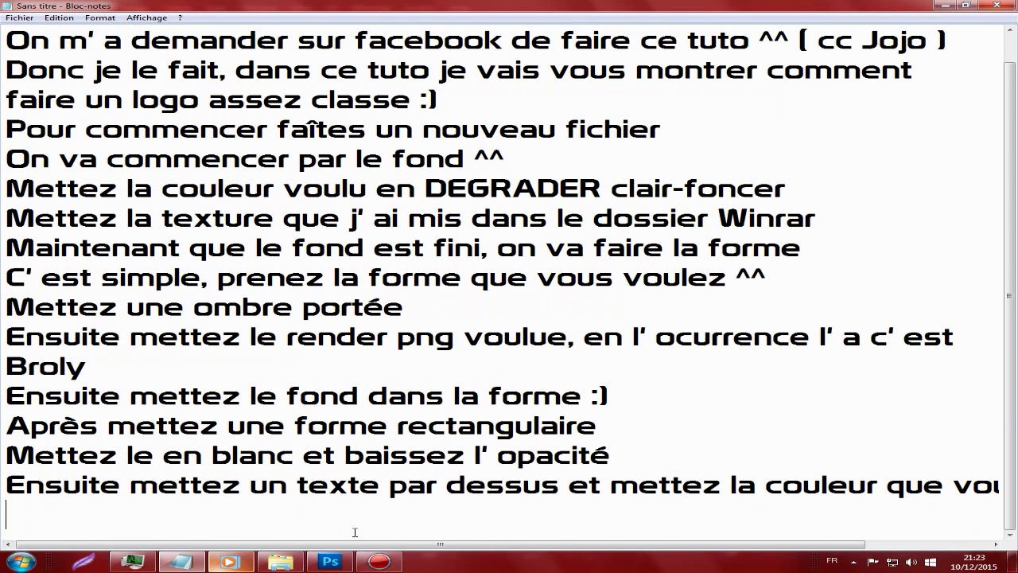
{"action": "left_click", "coordinate": [349, 566]}
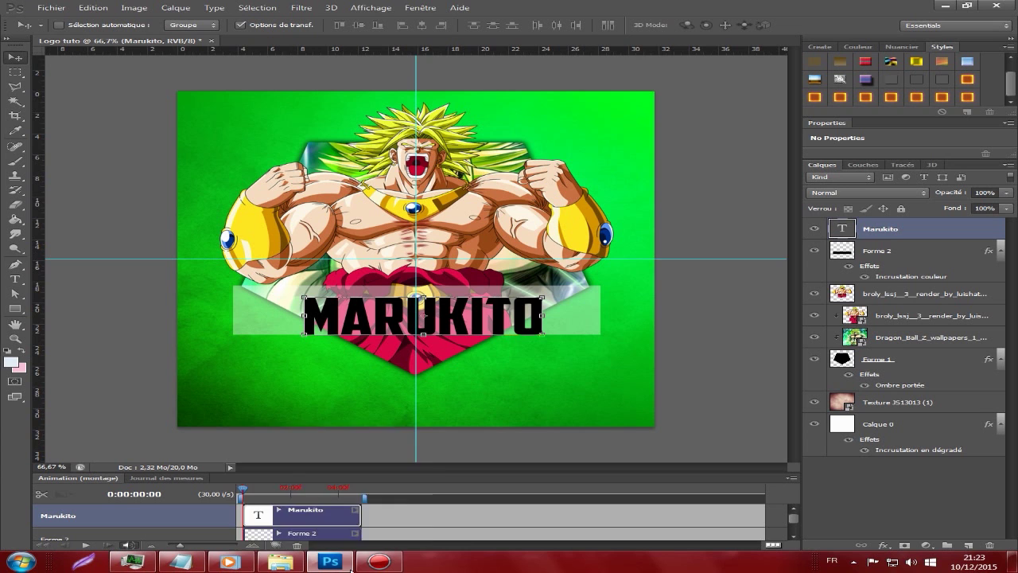
Step: Give the Marukito text a Normal-mode drop shadow at 84% opacity and distance 0
{"action": "double_click", "coordinate": [934, 231]}
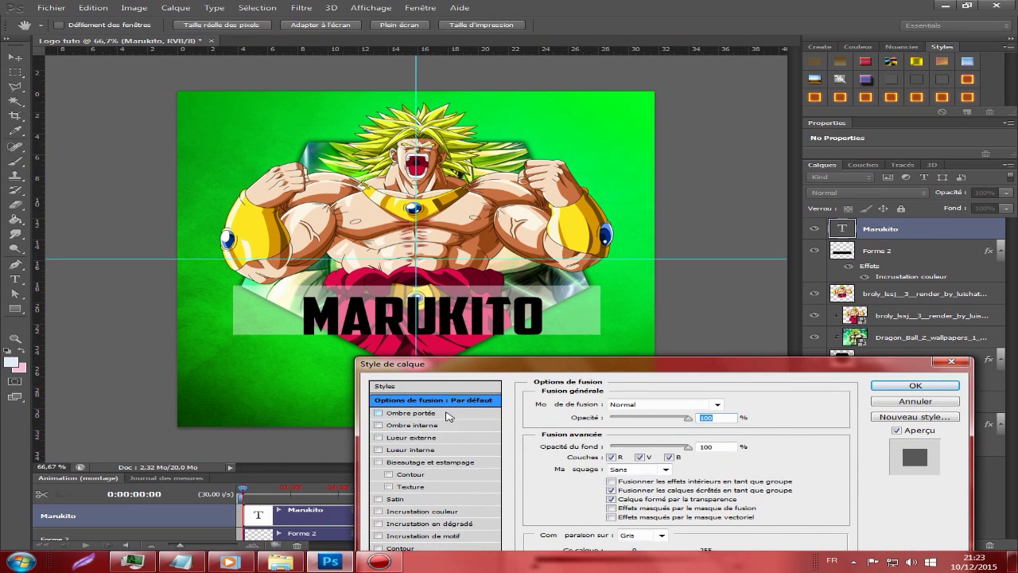
{"action": "left_click", "coordinate": [435, 414]}
{"action": "left_click", "coordinate": [660, 404]}
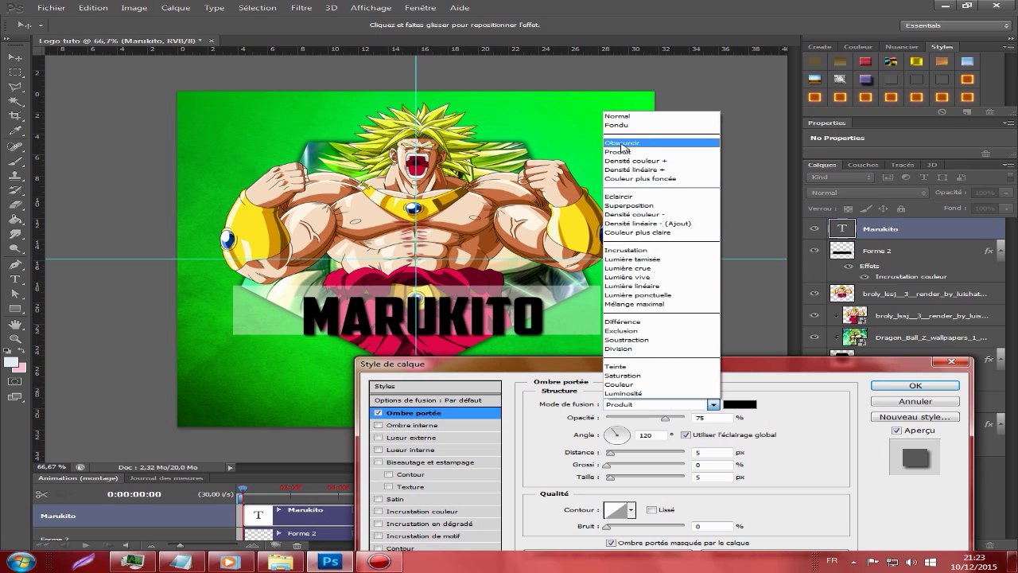
{"action": "left_click", "coordinate": [660, 116]}
{"action": "left_click", "coordinate": [677, 418]}
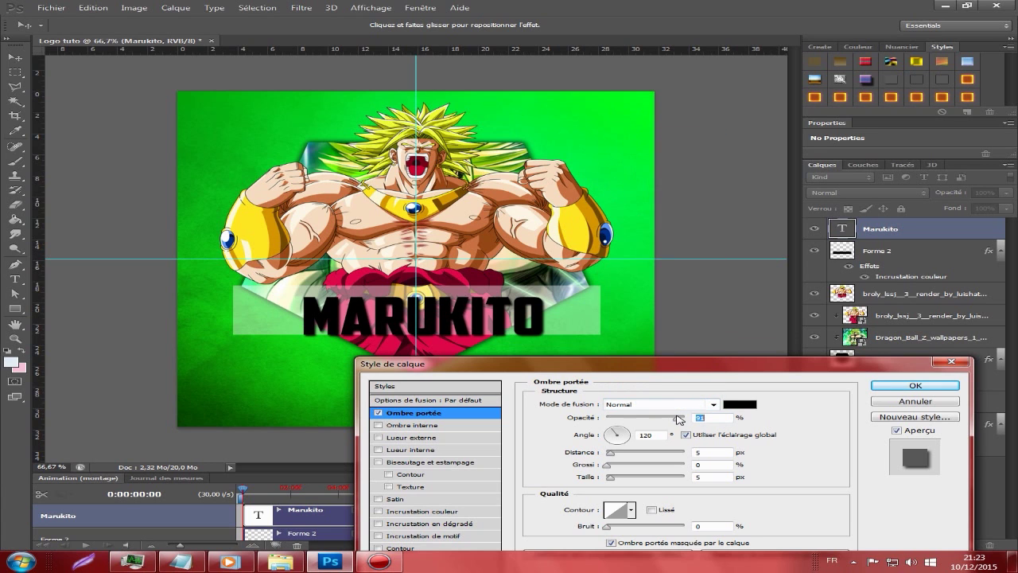
{"action": "left_click_drag", "start_coordinate": [674, 419], "coordinate": [670, 417]}
{"action": "mouse_move", "coordinate": [611, 453]}
{"action": "left_mouse_down"}
{"action": "mouse_move", "coordinate": [600, 453]}
{"action": "mouse_move", "coordinate": [615, 481]}
{"action": "mouse_move", "coordinate": [611, 466]}
{"action": "left_mouse_up"}
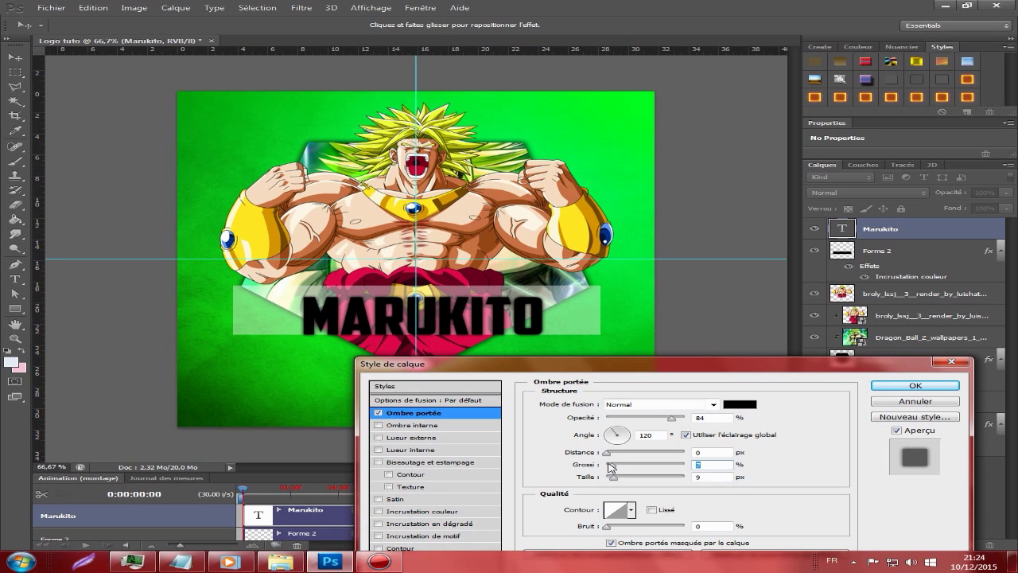
Step: Add a green Normal-mode inner glow and a 1 px stroke to the text
{"action": "left_click", "coordinate": [378, 449]}
{"action": "left_click", "coordinate": [409, 449]}
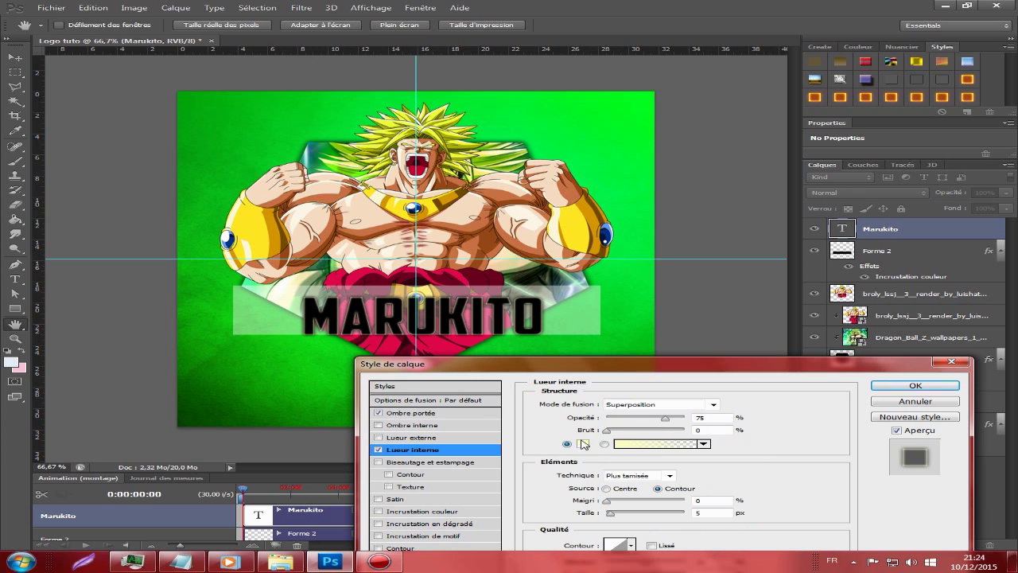
{"action": "left_click", "coordinate": [583, 443]}
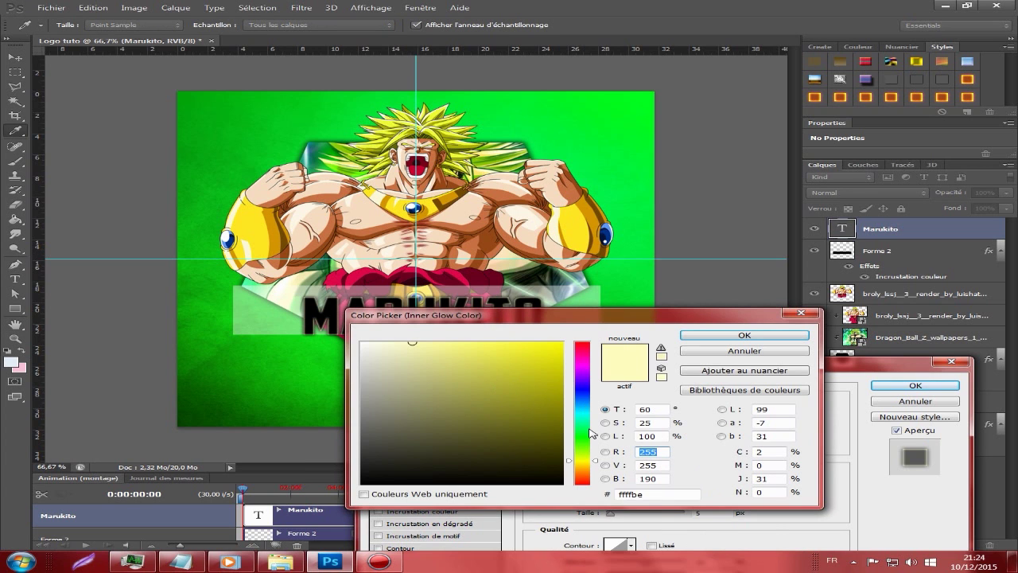
{"action": "left_click", "coordinate": [590, 434]}
{"action": "left_click", "coordinate": [720, 339]}
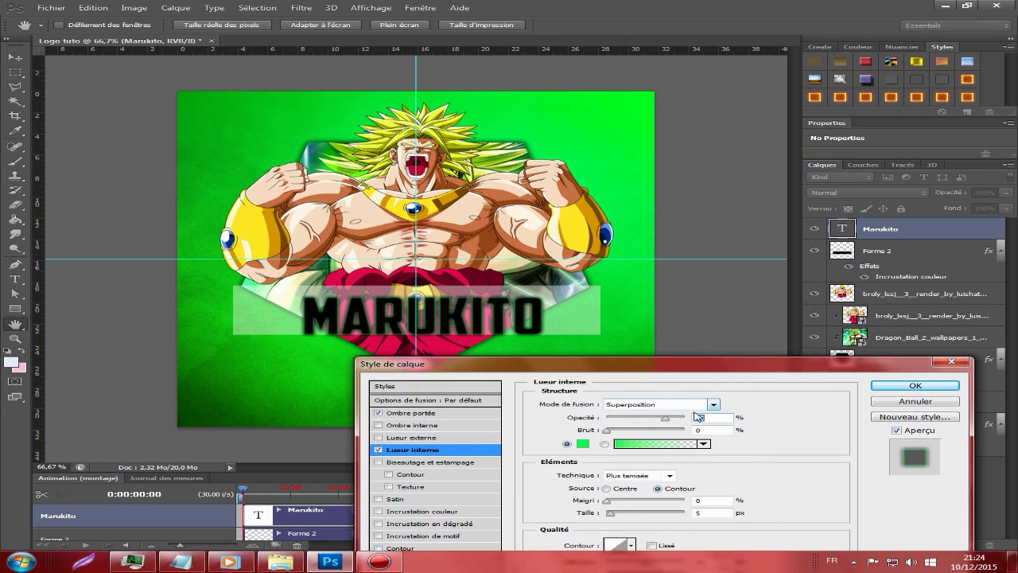
{"action": "left_click", "coordinate": [692, 404]}
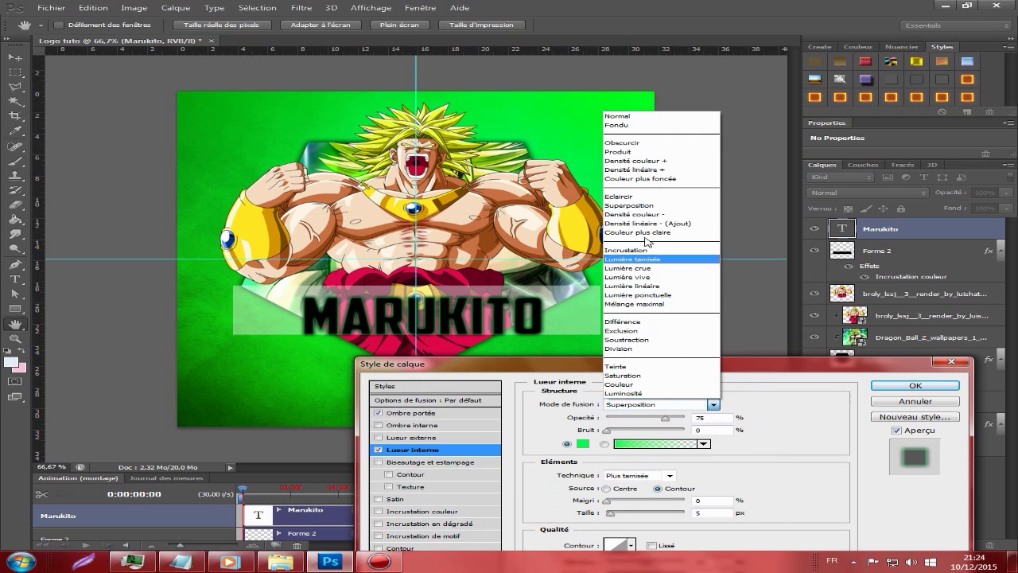
{"action": "left_click", "coordinate": [640, 118]}
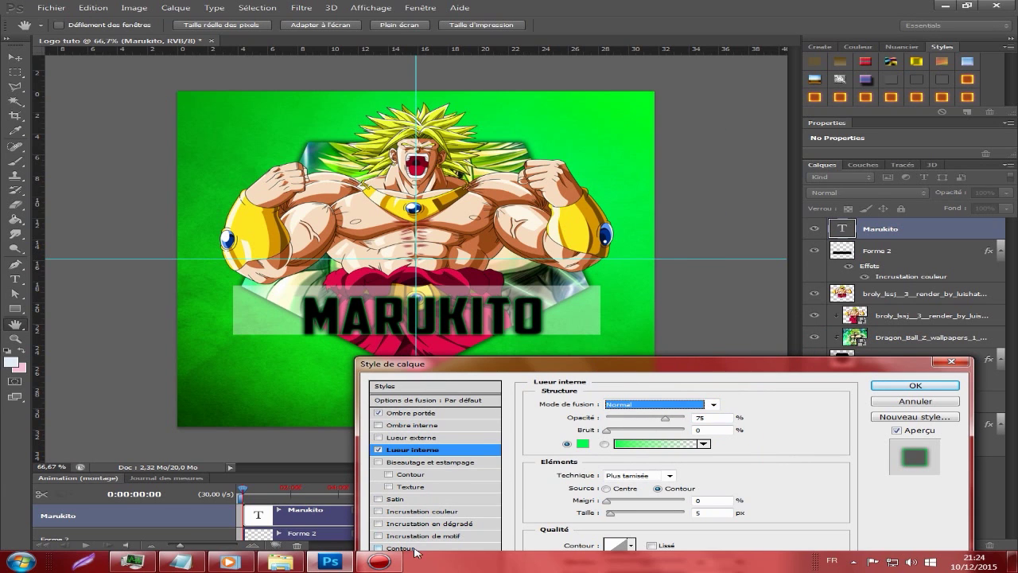
{"action": "left_click", "coordinate": [406, 547]}
{"action": "left_click_drag", "start_coordinate": [620, 403], "coordinate": [518, 451]}
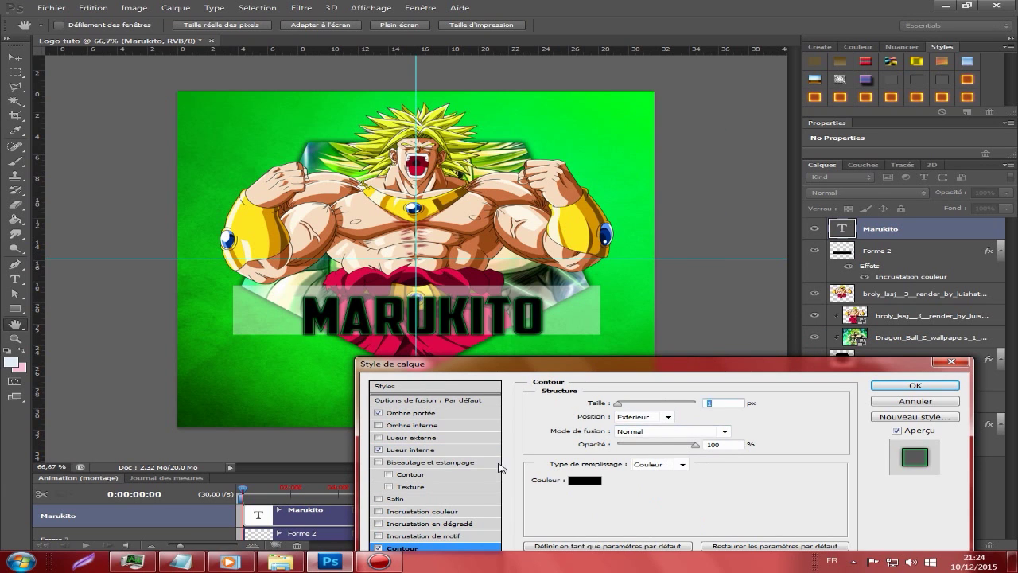
Step: Add a gradient overlay running from bright green to dark green 079000
{"action": "left_click", "coordinate": [427, 526]}
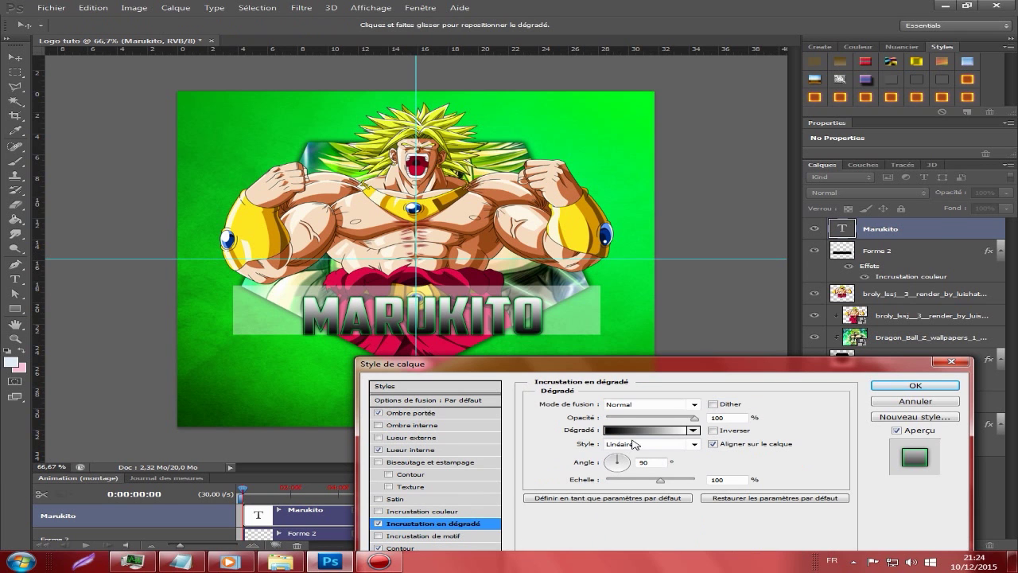
{"action": "left_click", "coordinate": [636, 435]}
{"action": "double_click", "coordinate": [593, 411]}
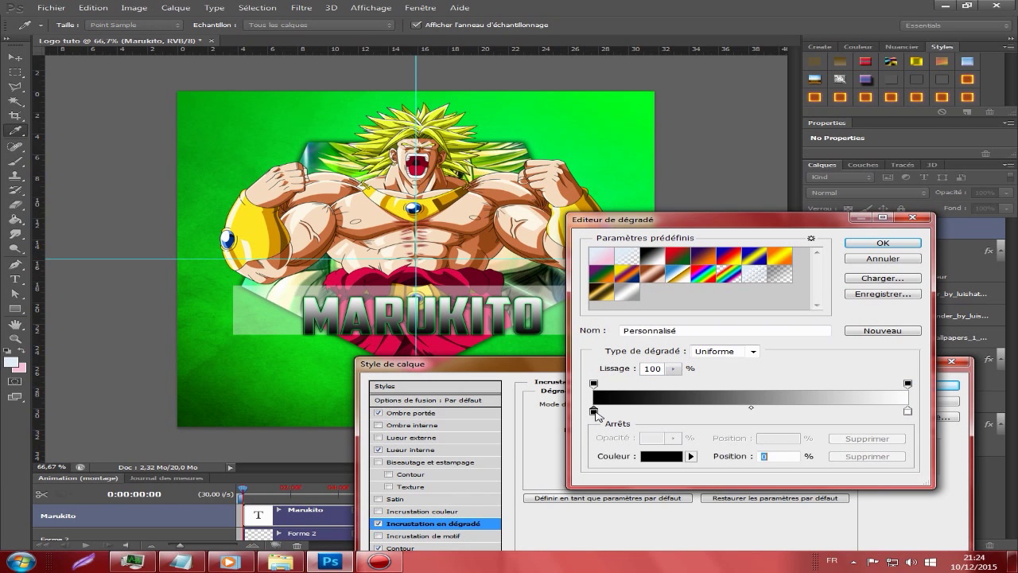
{"action": "left_click", "coordinate": [586, 445]}
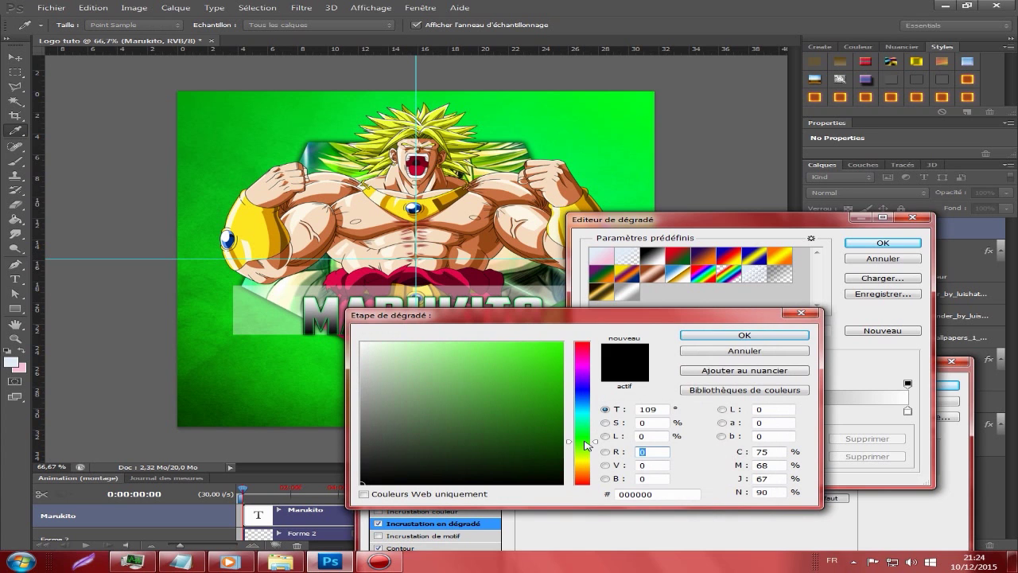
{"action": "left_click", "coordinate": [521, 362]}
{"action": "left_click", "coordinate": [720, 335]}
{"action": "double_click", "coordinate": [908, 410]}
{"action": "left_click", "coordinate": [586, 440]}
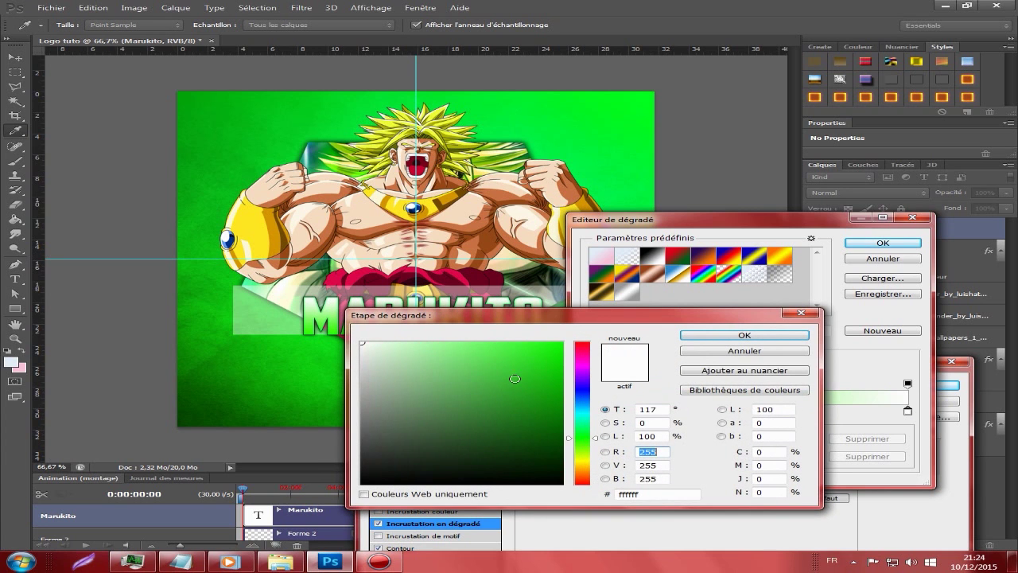
{"action": "left_click", "coordinate": [561, 404]}
{"action": "left_click", "coordinate": [709, 337]}
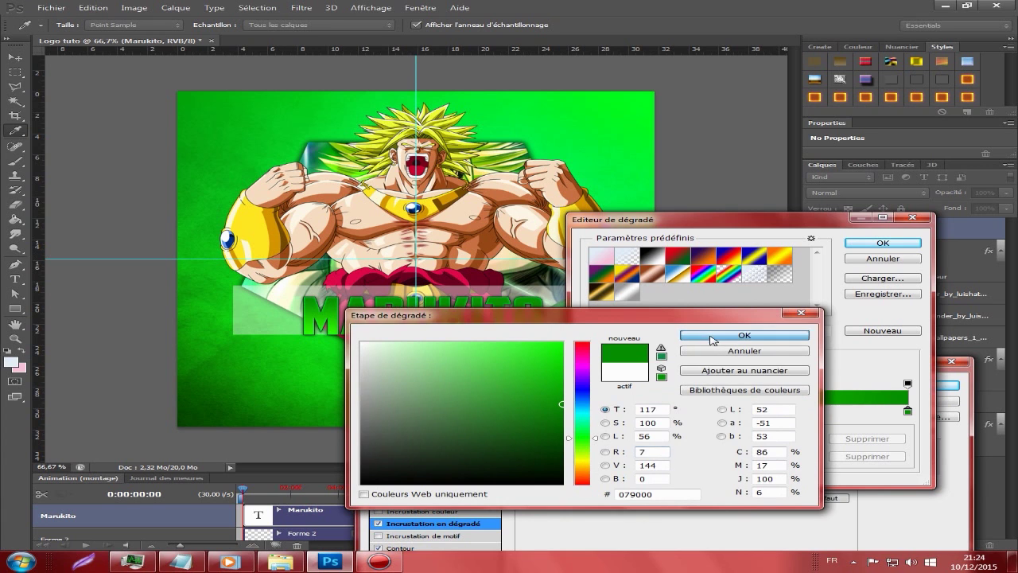
{"action": "left_click", "coordinate": [855, 244]}
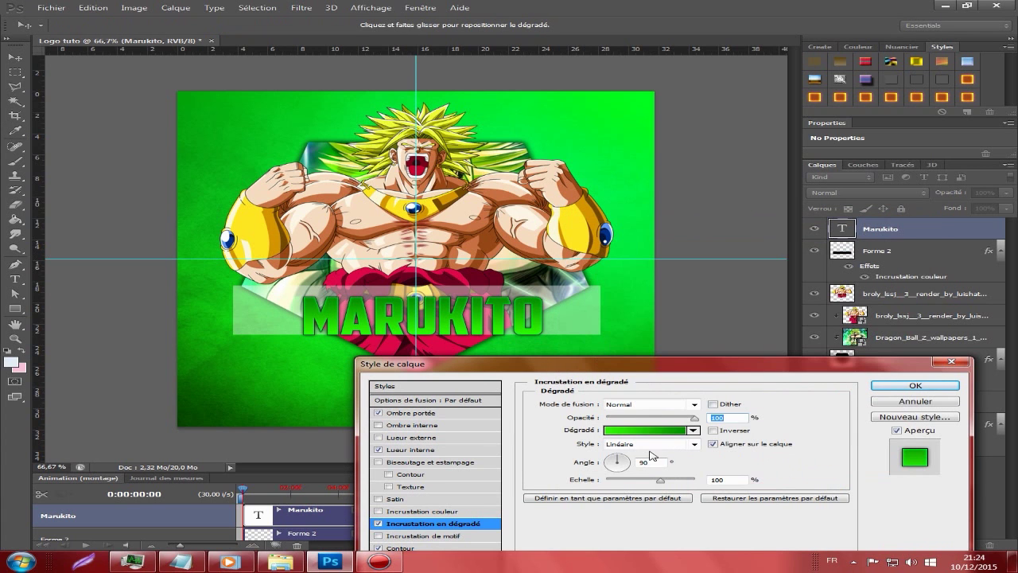
Step: Set the gradient overlay angle to 90°
{"action": "left_click", "coordinate": [652, 461]}
{"action": "type", "text": "132"}
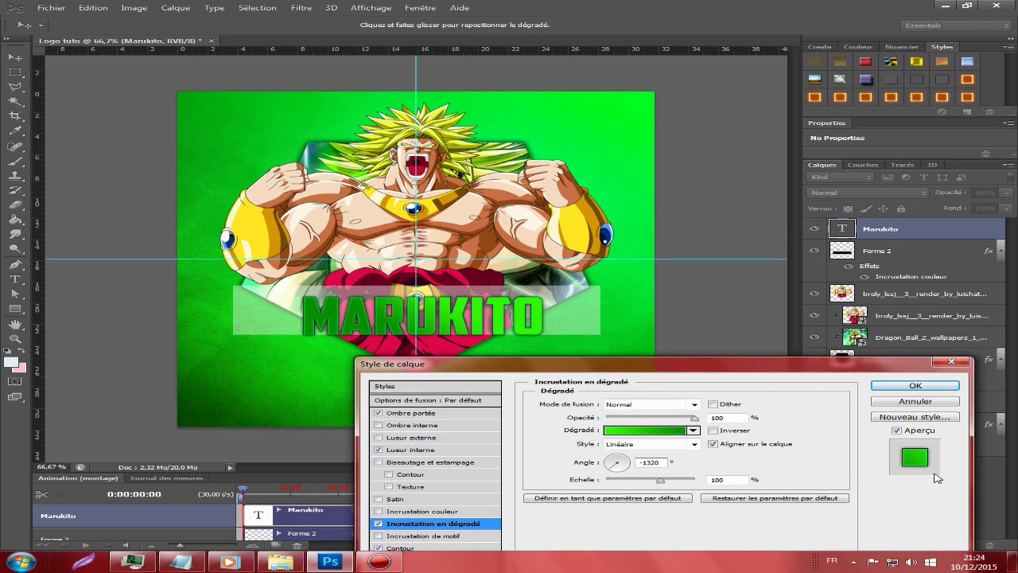
{"action": "key", "text": "BackSpace"}
{"action": "key", "text": "BackSpace"}
{"action": "type", "text": "0"}
{"action": "left_click", "coordinate": [617, 458]}
{"action": "left_click", "coordinate": [618, 453]}
{"action": "type", "text": "90"}
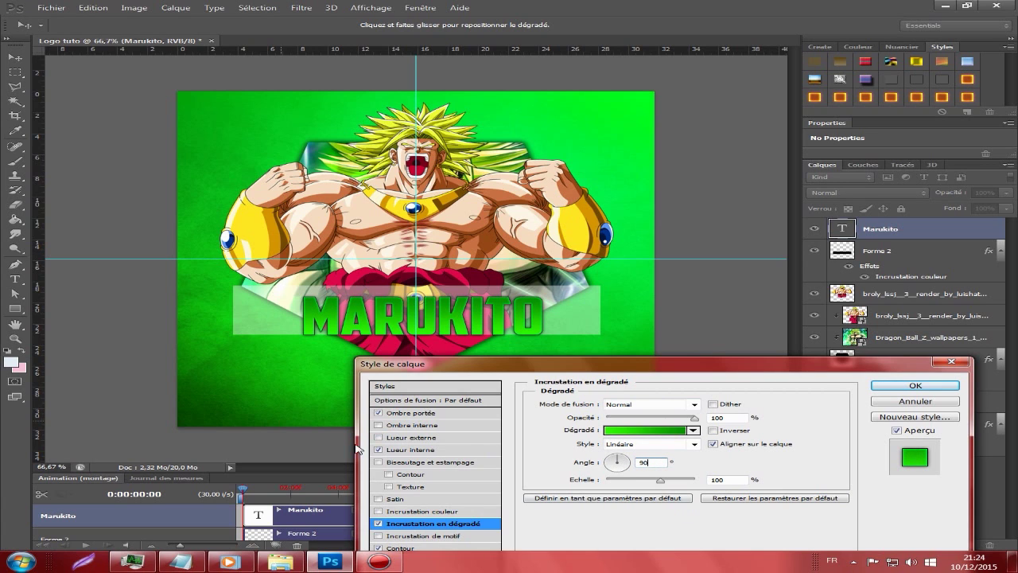
Step: Add satin shading to the text and apply the full layer style
{"action": "left_click", "coordinate": [380, 499]}
{"action": "left_click", "coordinate": [396, 500]}
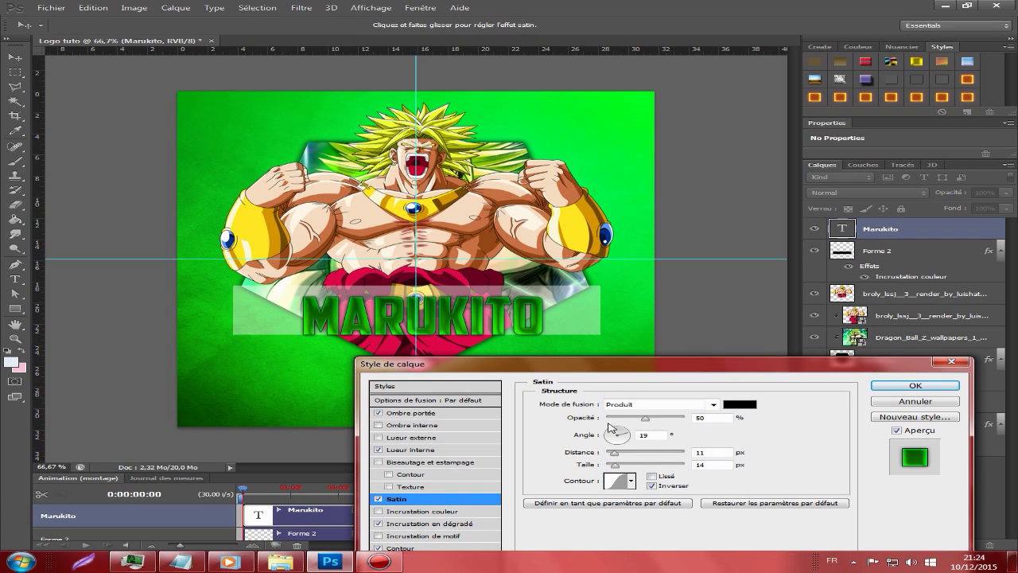
{"action": "left_click_drag", "start_coordinate": [628, 423], "coordinate": [622, 420]}
{"action": "left_click", "coordinate": [914, 386]}
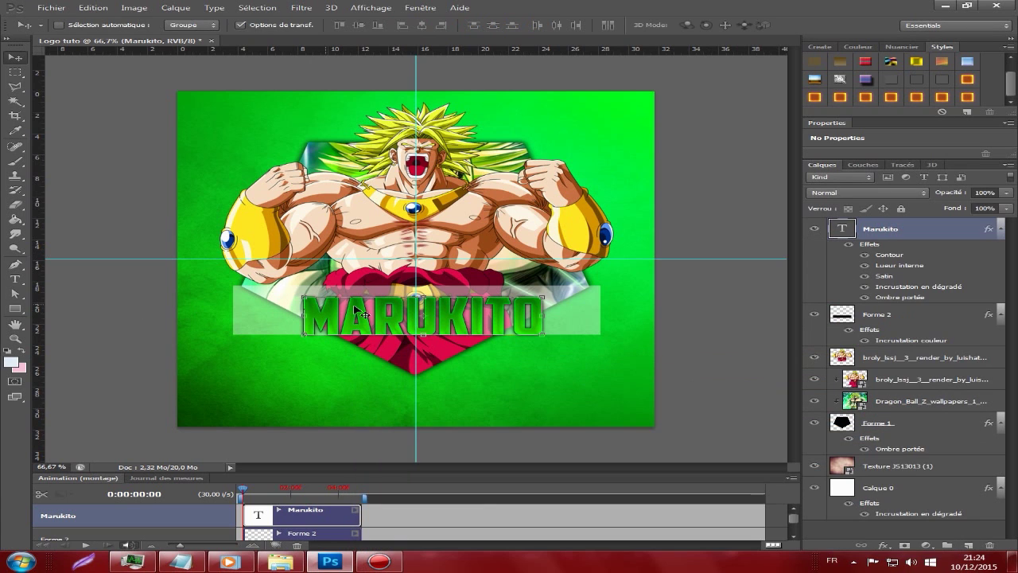
Step: Nudge the MARUKITO text into position and rasterize the Marukito layer
{"action": "left_click_drag", "start_coordinate": [490, 320], "coordinate": [489, 314]}
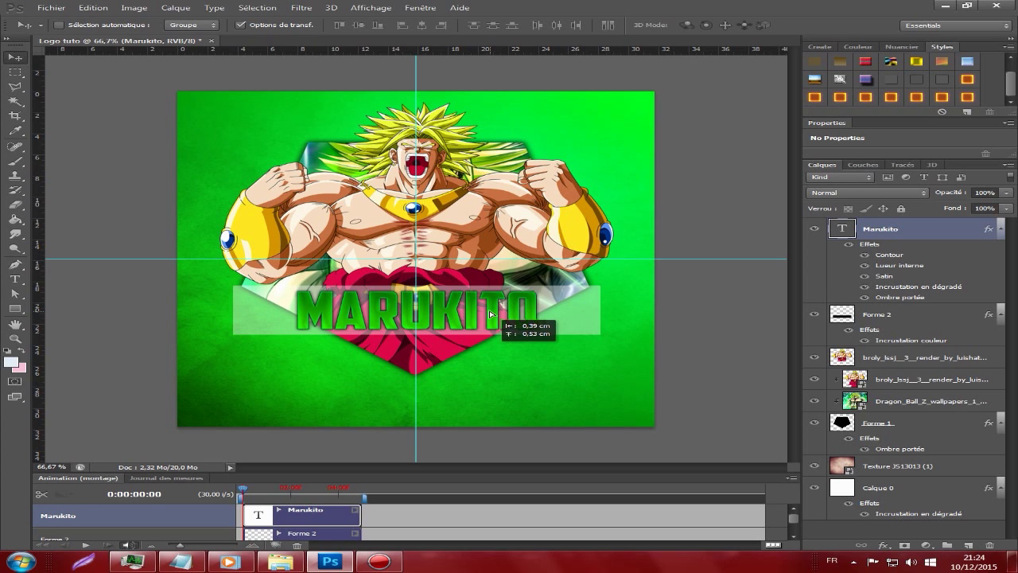
{"action": "left_click_drag", "start_coordinate": [489, 314], "coordinate": [498, 316]}
{"action": "right_click", "coordinate": [940, 232]}
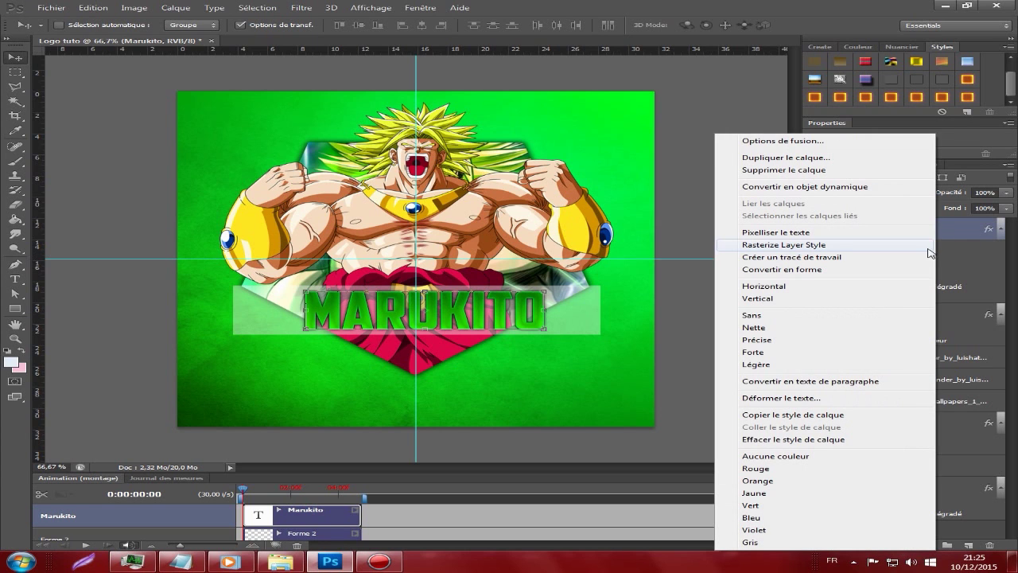
{"action": "left_click", "coordinate": [765, 232]}
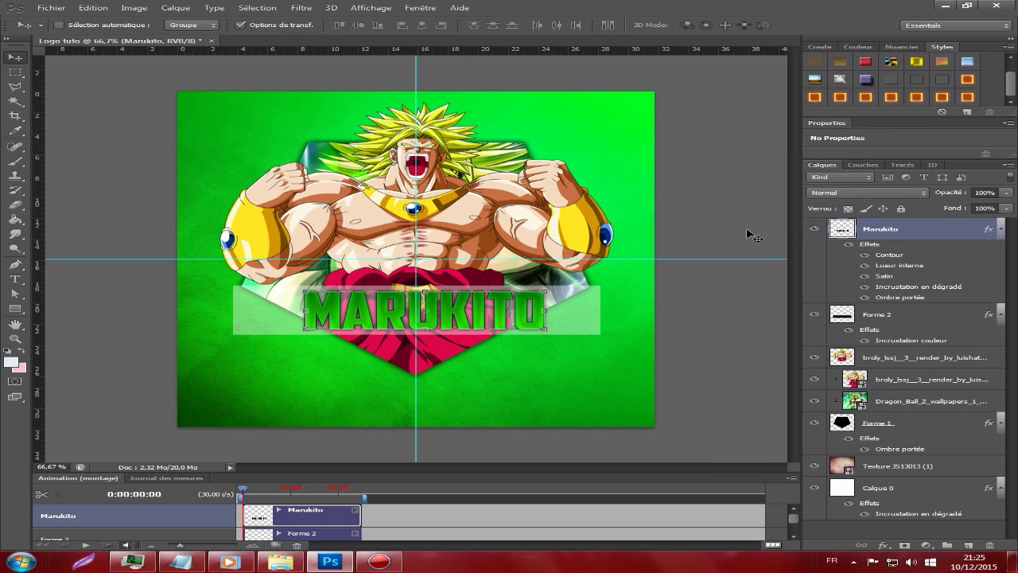
{"action": "left_click", "coordinate": [182, 561]}
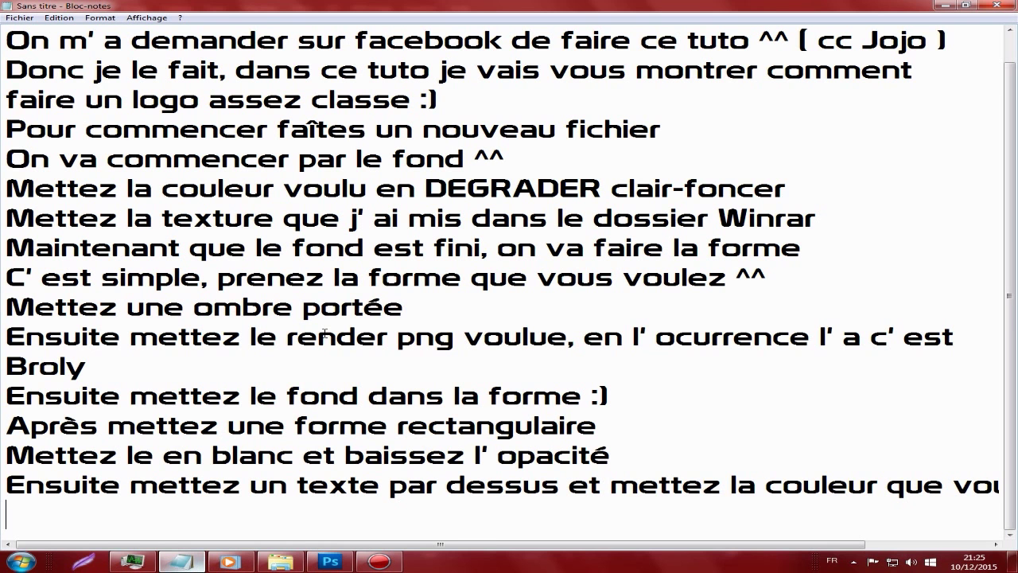
Step: Add the Notepad line 'Pixeliser le et selectionnez avec la baguette, la forme' and return to Photoshop
{"action": "type", "text": "Pixe"}
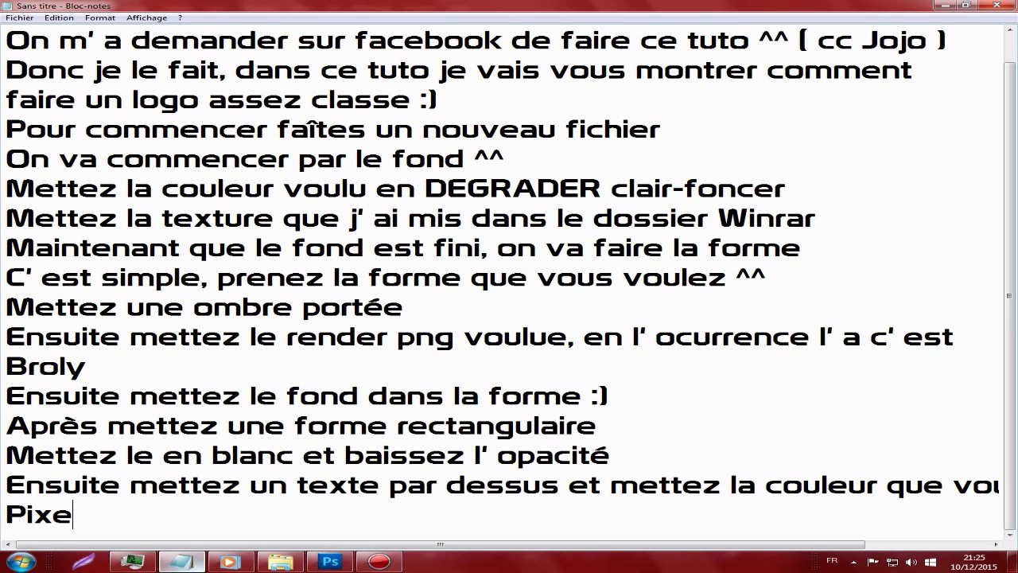
{"action": "type", "text": "liser le et selectionnez avec la baguette, la forme"}
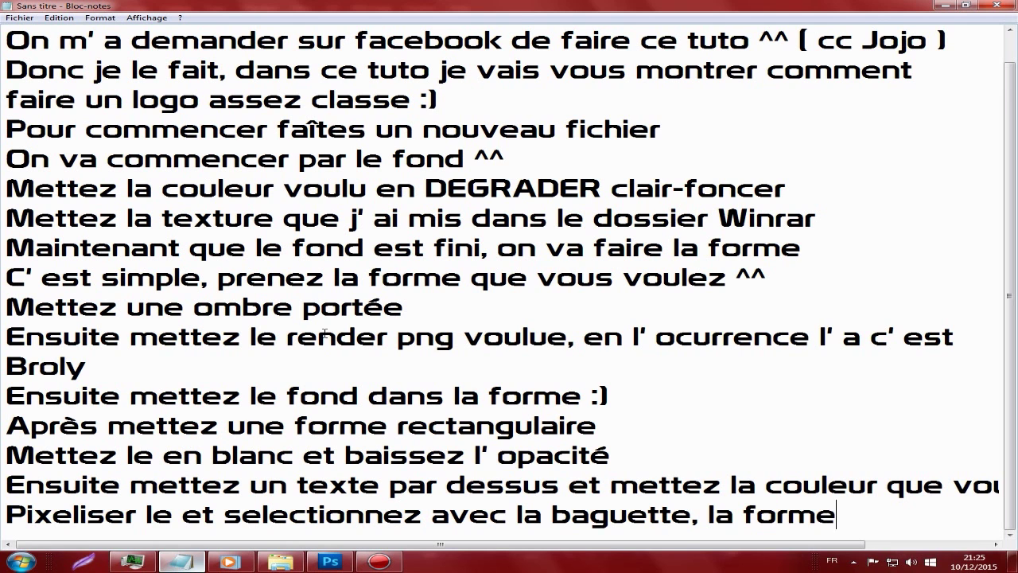
{"action": "key", "text": "Return"}
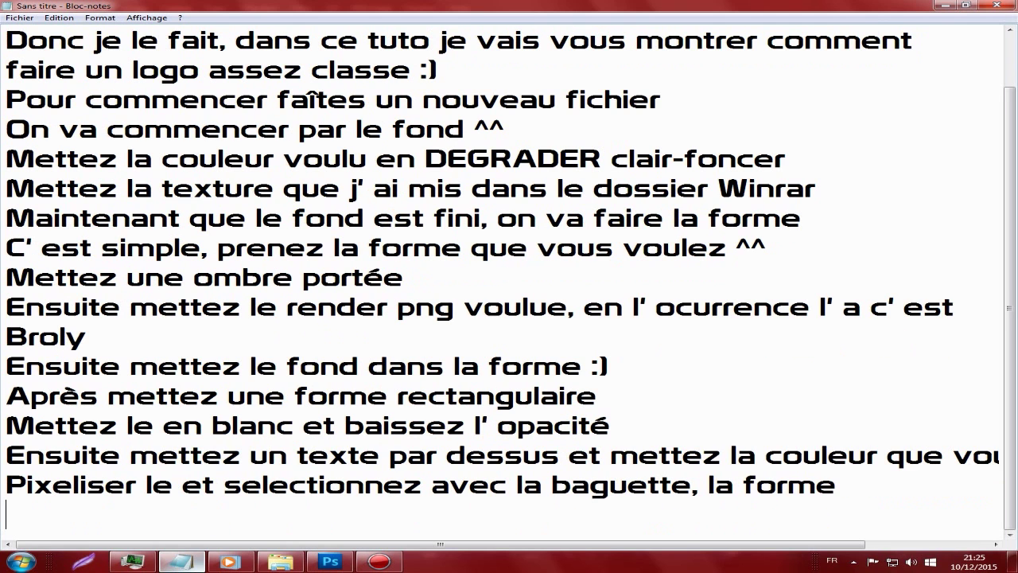
{"action": "key", "text": "alt+Tab"}
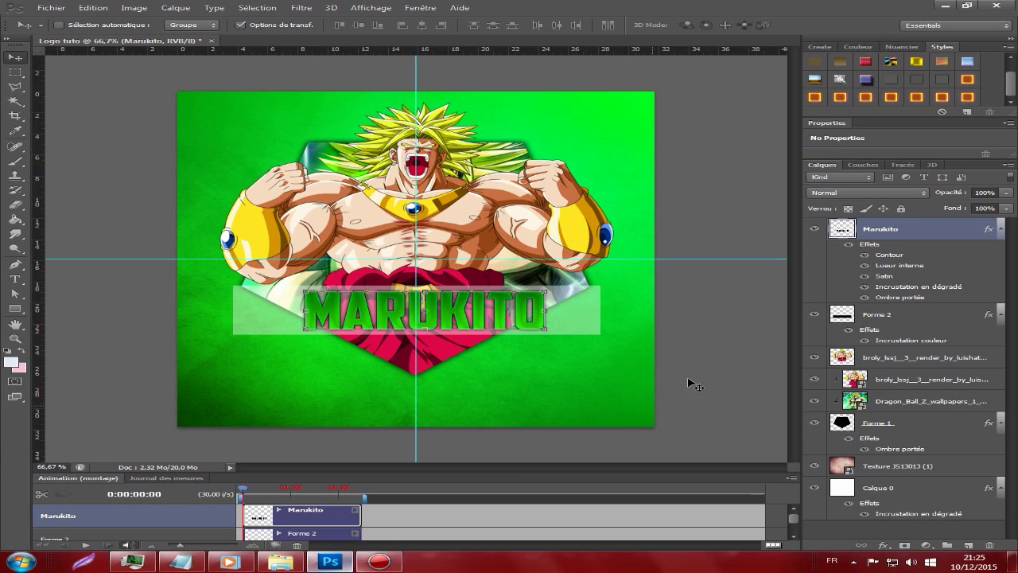
Step: Select the Forme 1 pentagon using the Magic Wand
{"action": "left_click", "coordinate": [900, 419]}
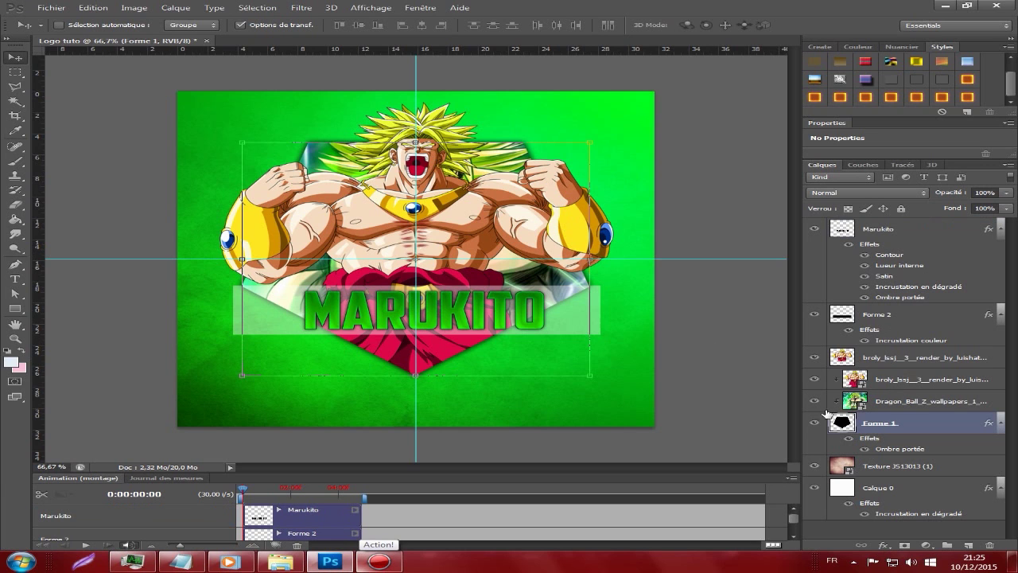
{"action": "left_click", "coordinate": [16, 102]}
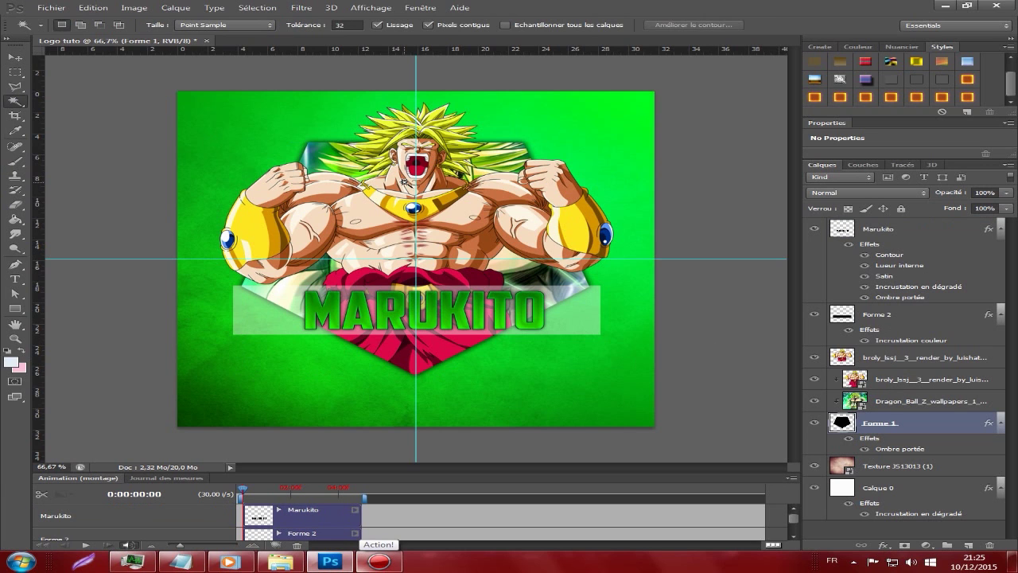
{"action": "key", "text": "ctrl+d"}
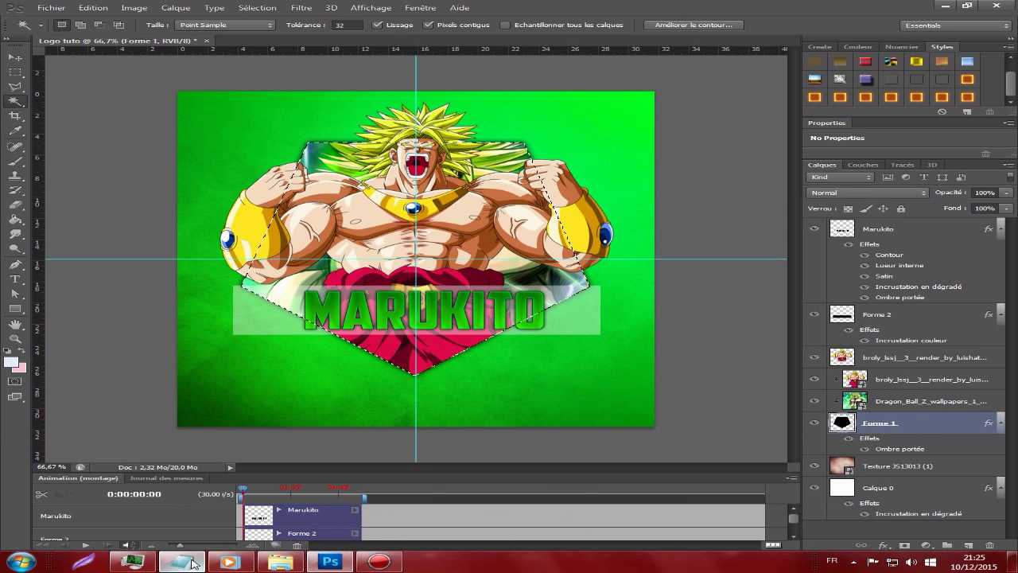
Step: Add the Notepad line 'Et faîtes clique droit et intervertir' and return to Photoshop
{"action": "left_click", "coordinate": [181, 562]}
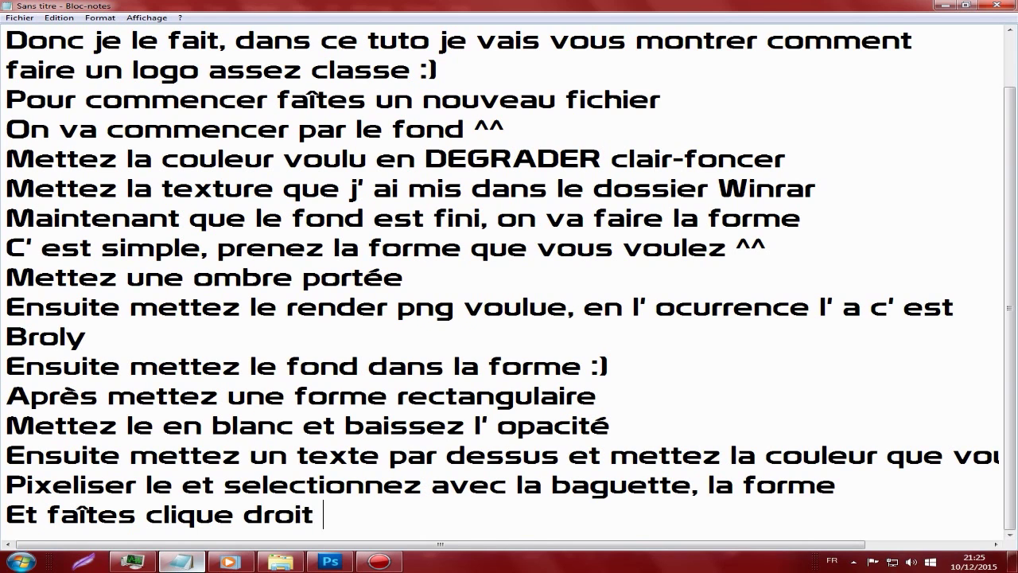
{"action": "type", "text": "Et faîtes clique droit et intervertir"}
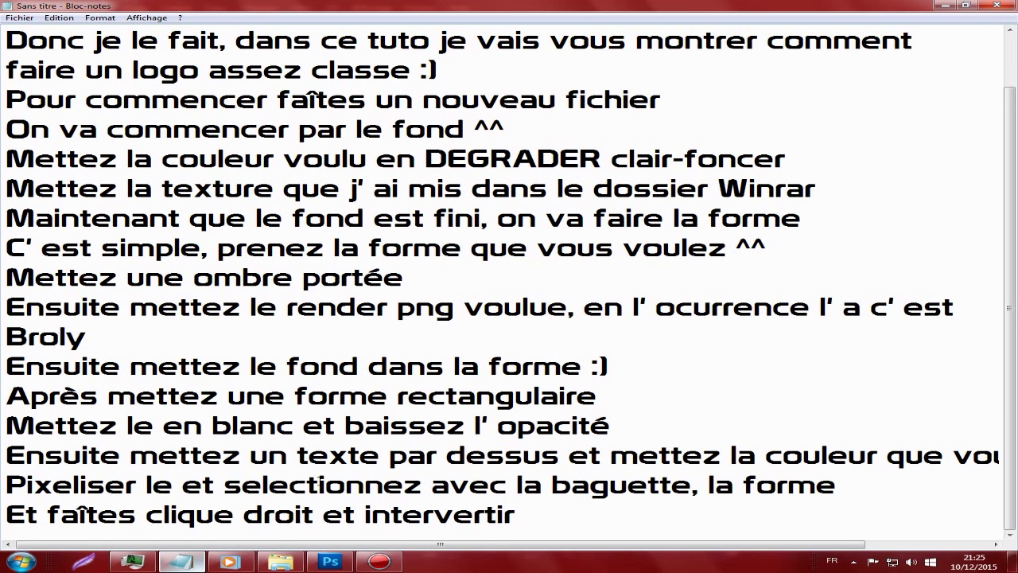
{"action": "key", "text": "Return"}
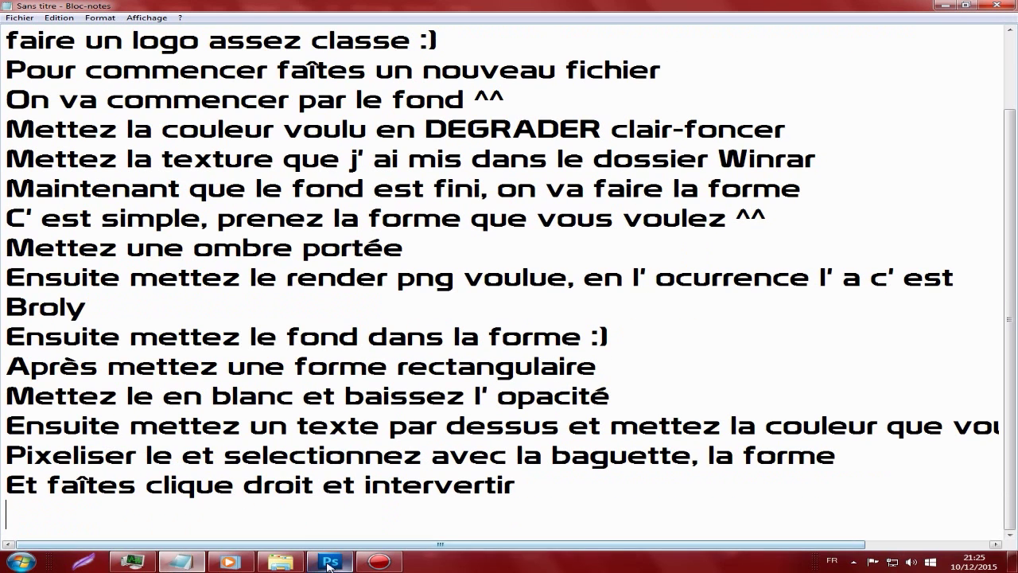
{"action": "left_click", "coordinate": [330, 561]}
Step: Invert the selection and erase the Forme 2 banner outside the pentagon
{"action": "right_click", "coordinate": [363, 329]}
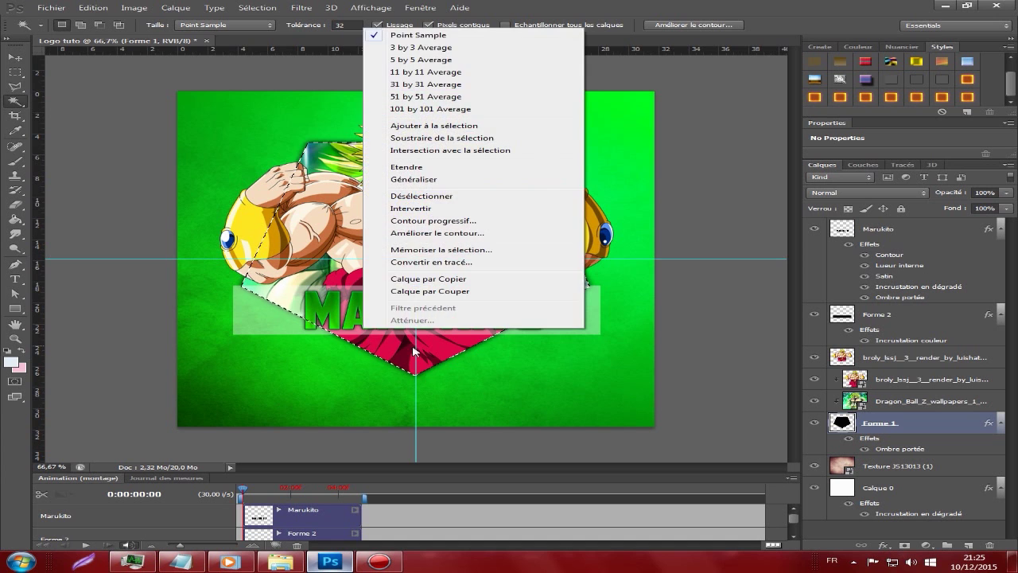
{"action": "left_click", "coordinate": [446, 210]}
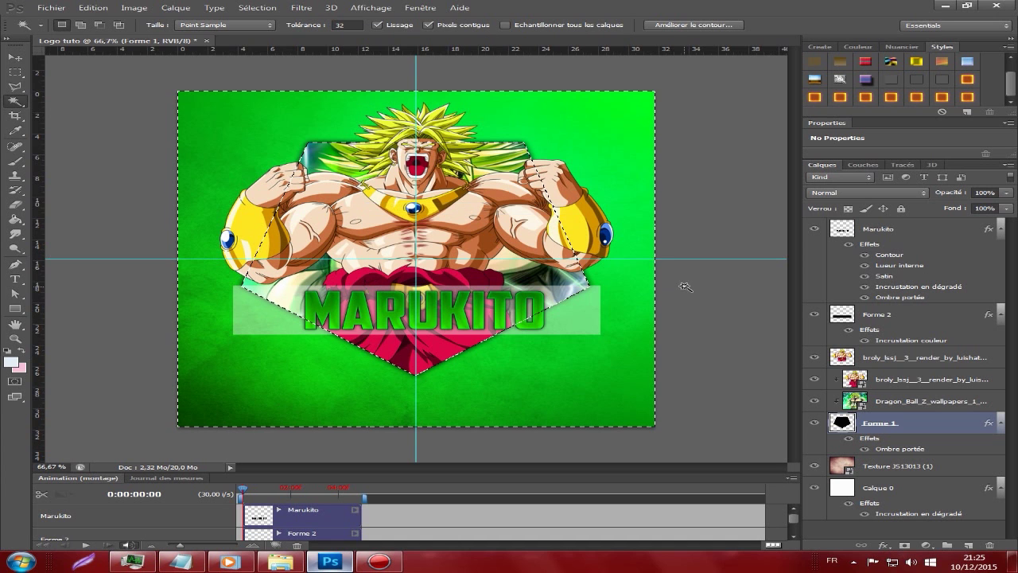
{"action": "left_click", "coordinate": [883, 315]}
{"action": "left_click", "coordinate": [15, 204]}
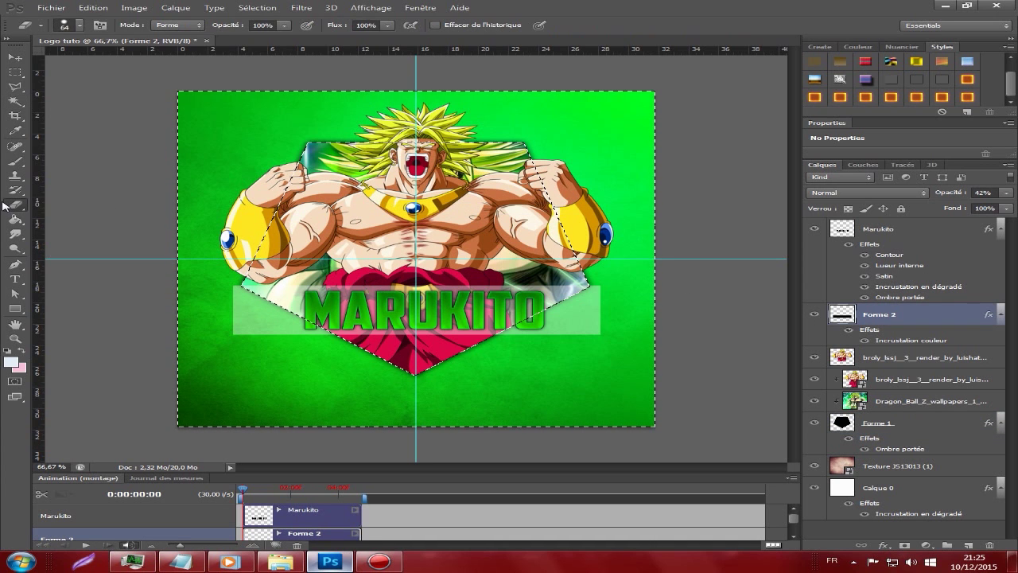
{"action": "left_click_drag", "start_coordinate": [239, 308], "coordinate": [605, 308]}
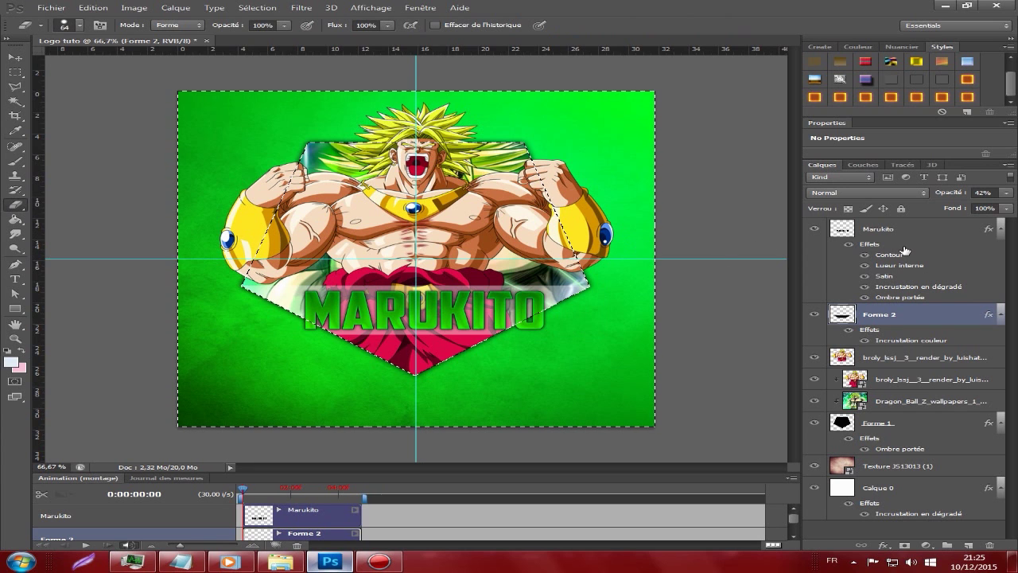
Step: Select the Marukito layer and clear the selection
{"action": "left_click", "coordinate": [931, 231]}
{"action": "left_click", "coordinate": [14, 72]}
{"action": "right_click", "coordinate": [383, 239]}
{"action": "left_click", "coordinate": [430, 245]}
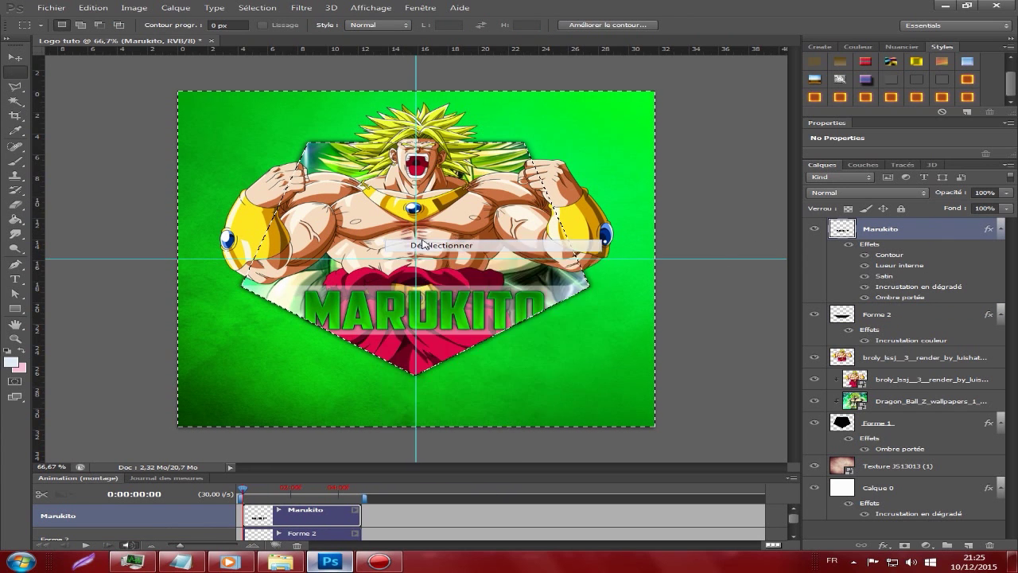
{"action": "left_click", "coordinate": [182, 561]}
{"action": "type", "text": "Et voilà c' est fini :)"}
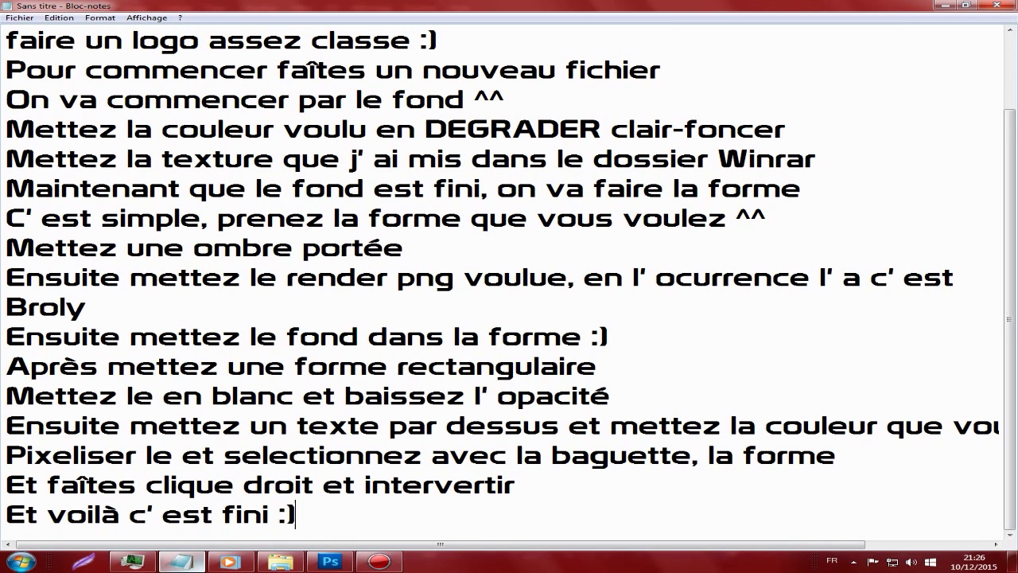
Step: On a new line in the Notepad notes, finish the greeting 'Bonne journée/soirée :D'
{"action": "key", "text": "Return"}
{"action": "type", "text": "Bonne journ"}
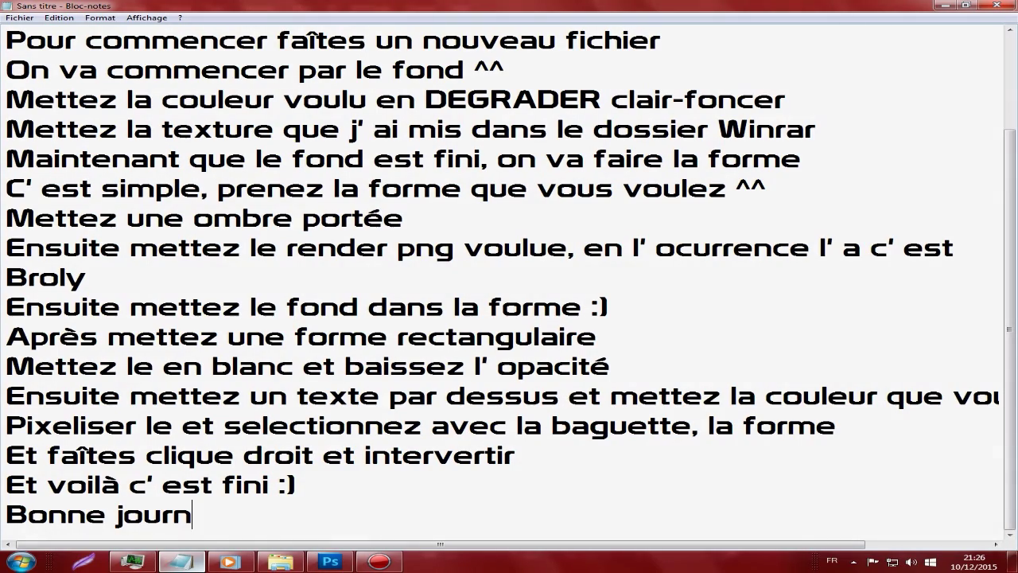
{"action": "type", "text": "ée/soirée :D"}
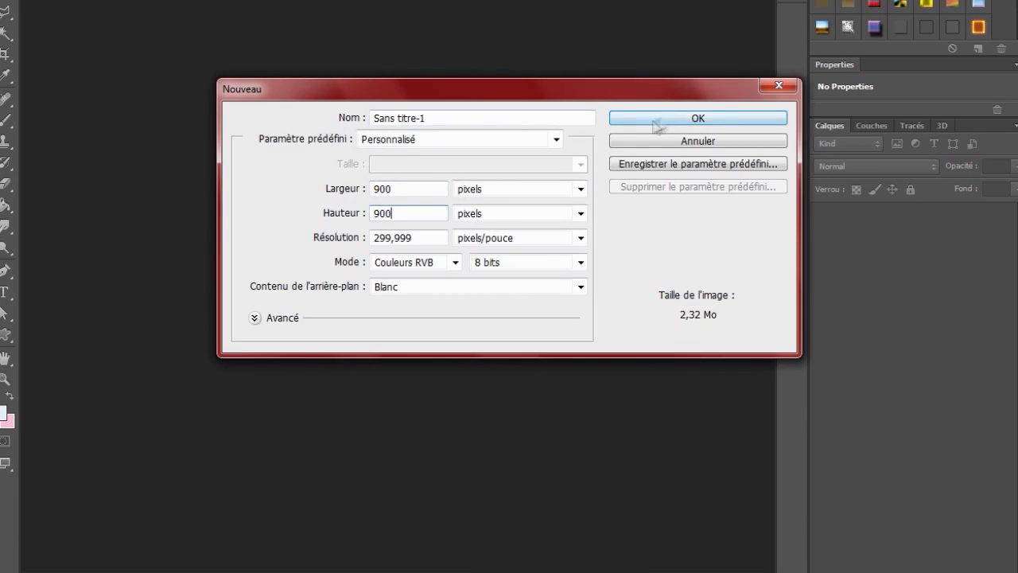
Step: Create the 900×900 document, unlock its Background layer and add a Gradient Overlay
{"action": "left_click", "coordinate": [654, 125]}
{"action": "double_click", "coordinate": [948, 212]}
{"action": "left_click", "coordinate": [595, 79]}
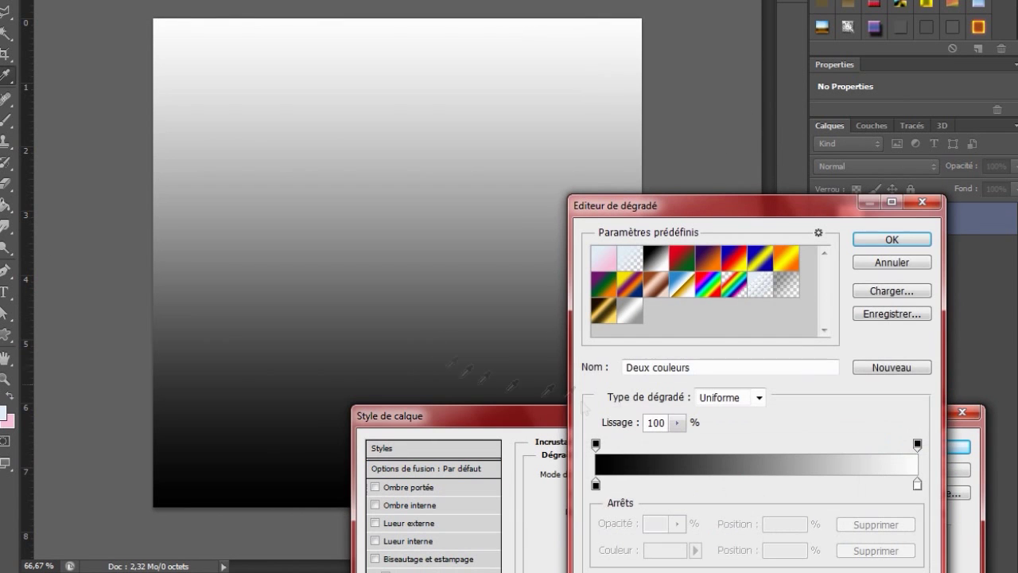
Step: Make the gradient run from a bright green stop to a dark green stop
{"action": "double_click", "coordinate": [596, 484]}
{"action": "left_click", "coordinate": [586, 501]}
{"action": "left_click", "coordinate": [564, 388]}
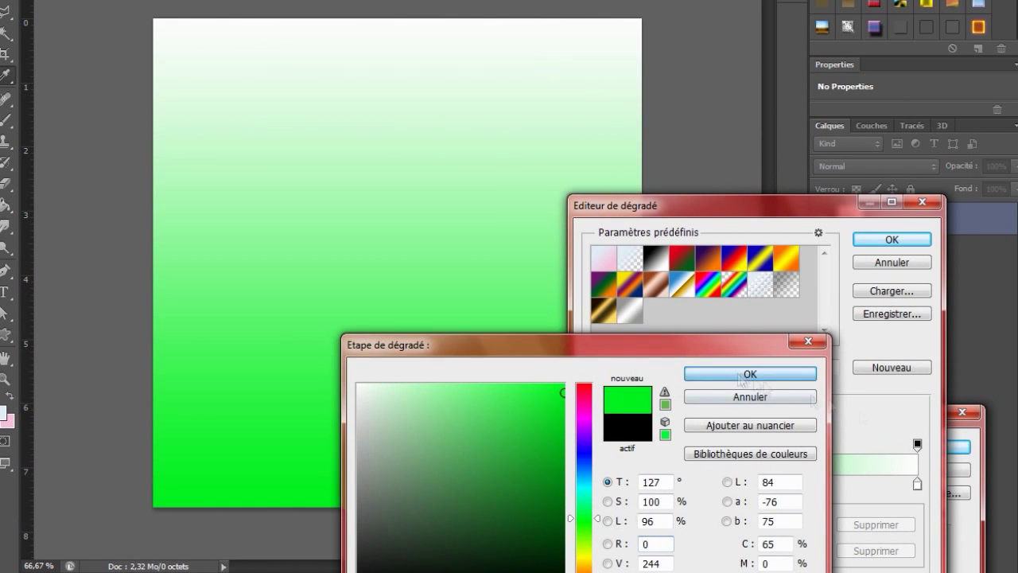
{"action": "left_click", "coordinate": [715, 373]}
{"action": "left_click", "coordinate": [561, 456]}
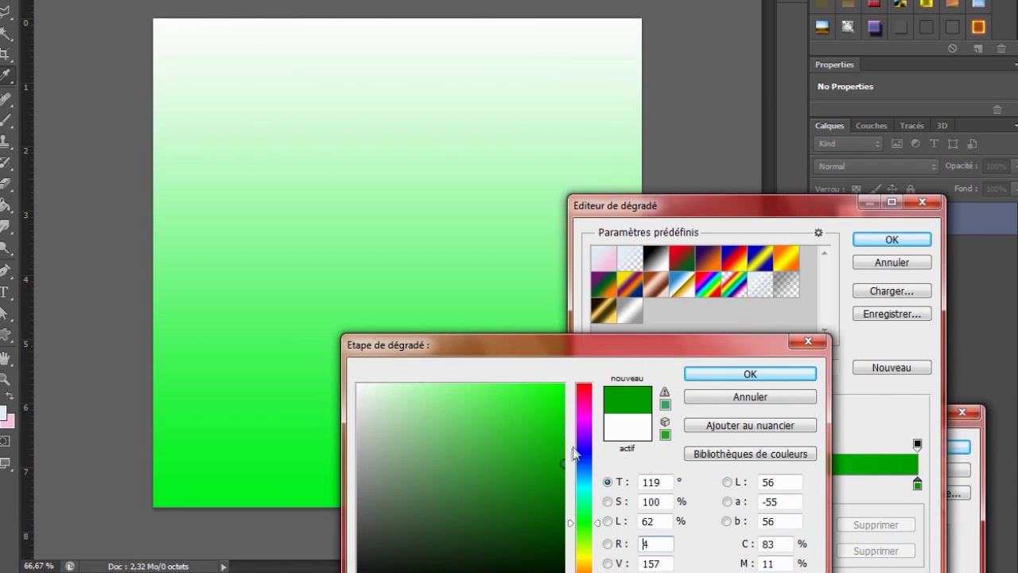
{"action": "left_click", "coordinate": [711, 380]}
{"action": "key", "text": "Return"}
Step: Set the gradient overlay angle to -130° and apply it
{"action": "left_click", "coordinate": [612, 563]}
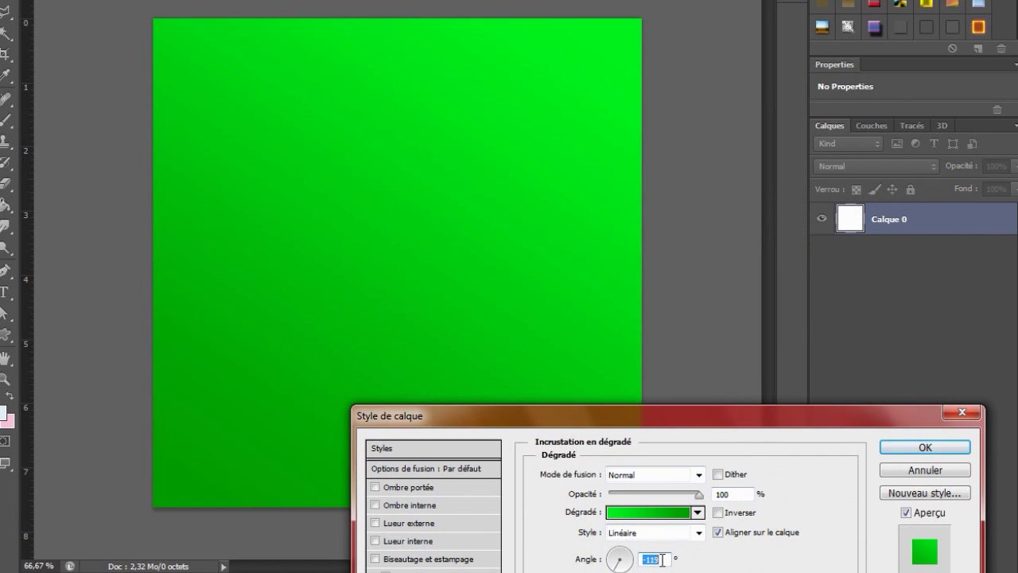
{"action": "type", "text": "-130"}
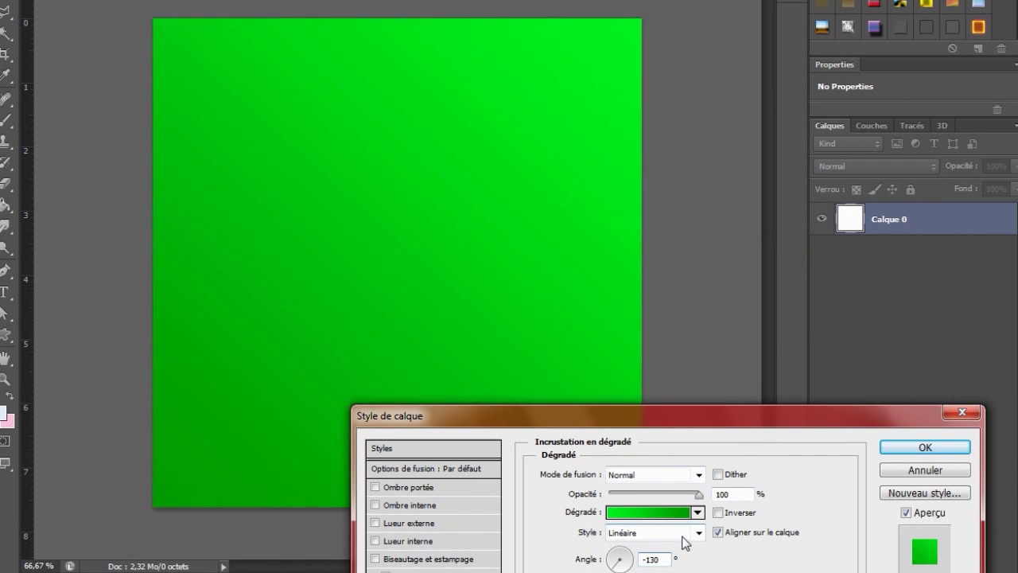
{"action": "left_click", "coordinate": [896, 447]}
{"action": "right_click", "coordinate": [5, 333]}
Step: Draw a straight black pentagon with the Polygon tool on the green background
{"action": "left_click", "coordinate": [48, 377]}
{"action": "mouse_move", "coordinate": [347, 198]}
{"action": "left_mouse_down"}
{"action": "mouse_move", "coordinate": [382, 360]}
{"action": "mouse_move", "coordinate": [285, 60]}
{"action": "left_mouse_up"}
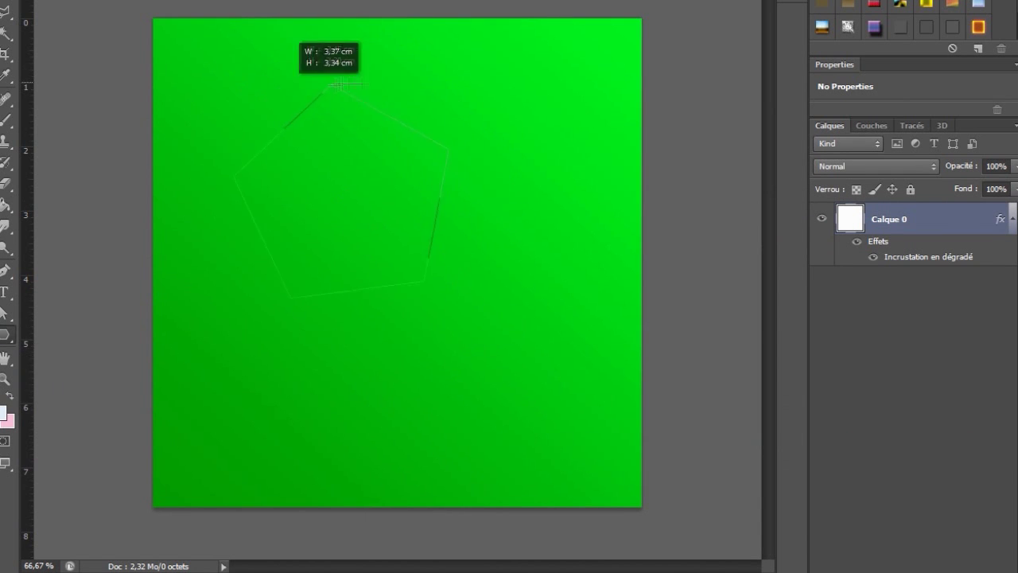
{"action": "left_click_drag", "start_coordinate": [284, 60], "coordinate": [273, 91]}
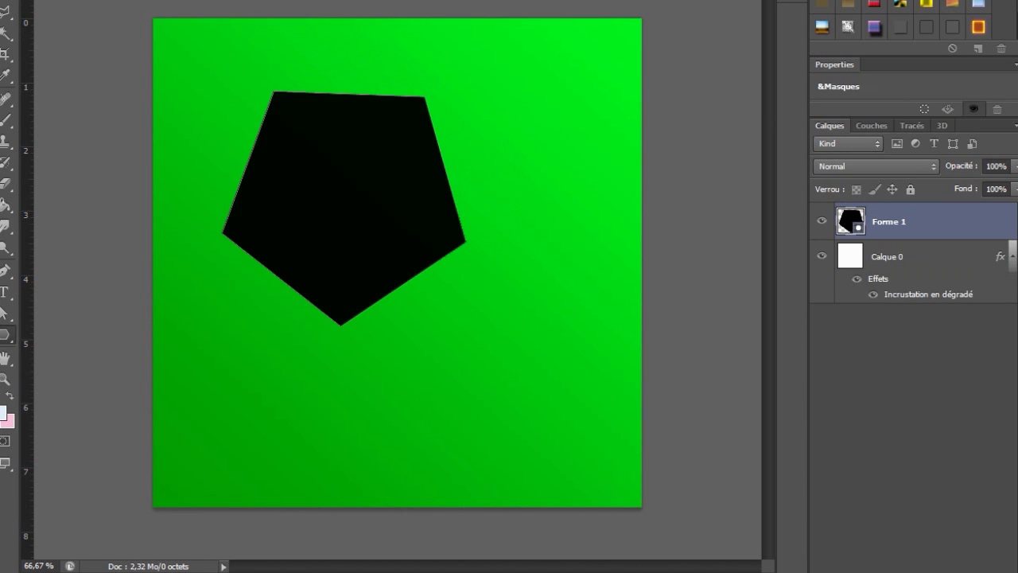
{"action": "left_click_drag", "start_coordinate": [341, 73], "coordinate": [344, 73]}
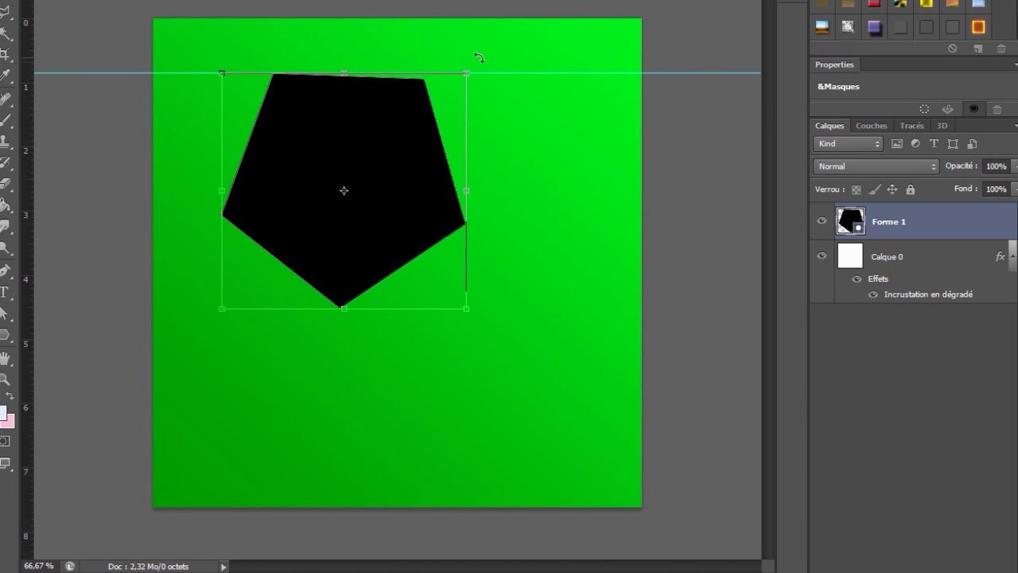
{"action": "left_click_drag", "start_coordinate": [477, 62], "coordinate": [474, 54]}
{"action": "key", "text": "v"}
{"action": "left_click", "coordinate": [393, 195]}
Step: Enlarge the pentagon to about 6 cm wide and move it toward the lower left
{"action": "left_click_drag", "start_coordinate": [393, 194], "coordinate": [398, 195]}
{"action": "left_click_drag", "start_coordinate": [472, 296], "coordinate": [591, 412]}
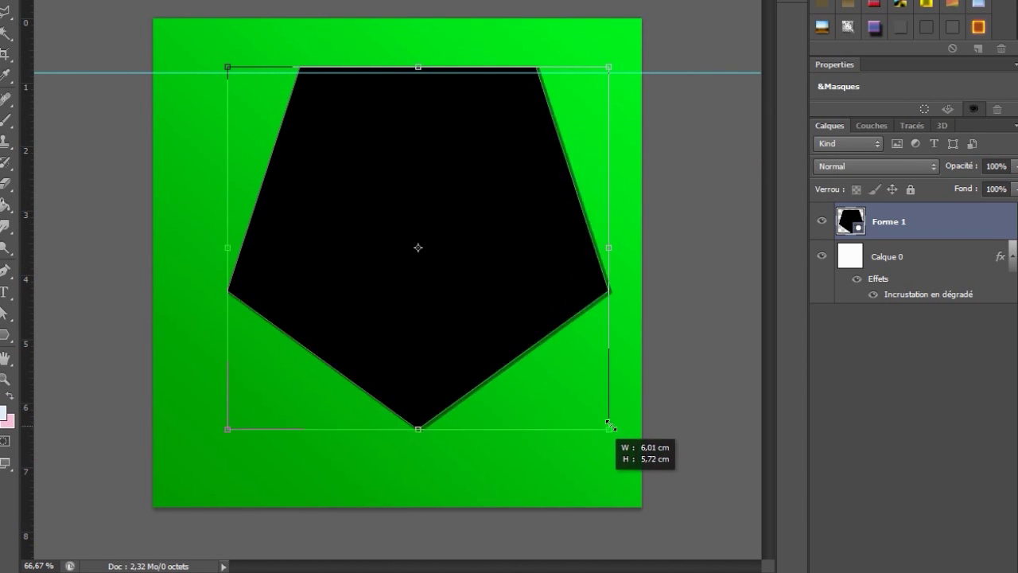
{"action": "left_click_drag", "start_coordinate": [525, 176], "coordinate": [167, 386]}
Step: Add horizontal and vertical guides, centre the pentagon on them, and enlarge the placed Broly render
{"action": "left_click_drag", "start_coordinate": [429, 3], "coordinate": [422, 263]}
{"action": "mouse_move", "coordinate": [24, 70]}
{"action": "left_mouse_down"}
{"action": "mouse_move", "coordinate": [410, 154]}
{"action": "mouse_move", "coordinate": [397, 155]}
{"action": "left_mouse_up"}
{"action": "left_click_drag", "start_coordinate": [101, 386], "coordinate": [405, 278]}
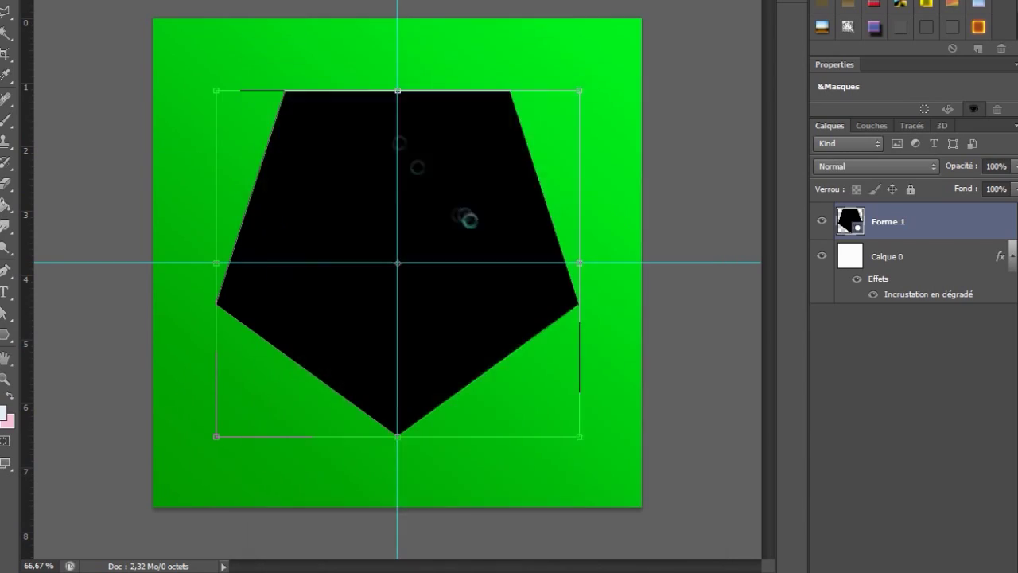
{"action": "left_click_drag", "start_coordinate": [737, 366], "coordinate": [710, 365]}
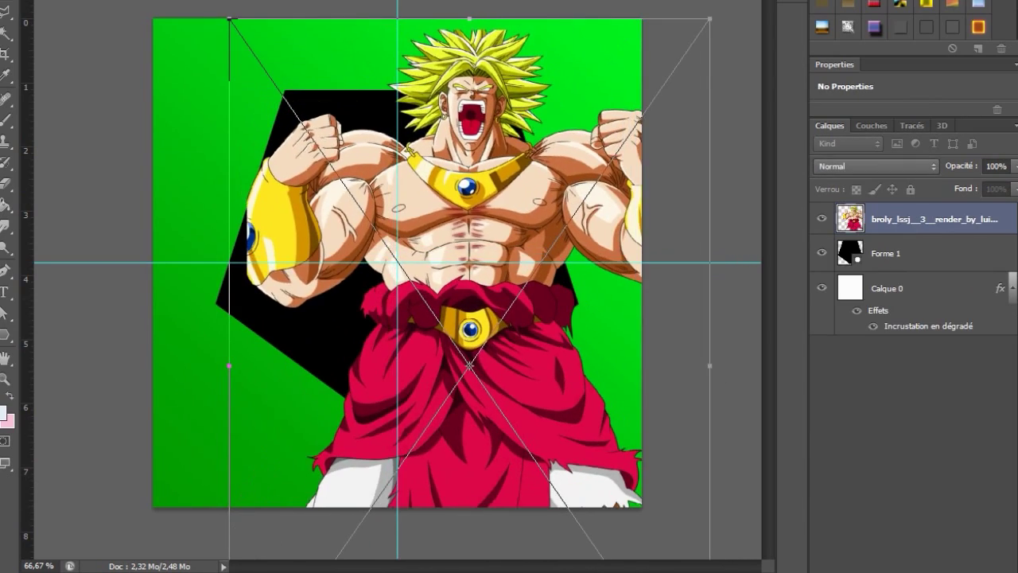
Step: Place the Broly render, enlarge it and position it over the pentagon
{"action": "key", "text": "v"}
{"action": "key", "text": "Return"}
{"action": "mouse_move", "coordinate": [546, 365]}
{"action": "left_mouse_down"}
{"action": "mouse_move", "coordinate": [459, 355]}
{"action": "mouse_move", "coordinate": [468, 361]}
{"action": "left_mouse_up"}
{"action": "key", "text": "ctrl+t"}
{"action": "left_click_drag", "start_coordinate": [602, 24], "coordinate": [596, 26]}
{"action": "key", "text": "v"}
{"action": "left_click", "coordinate": [425, 196]}
{"action": "left_click_drag", "start_coordinate": [381, 278], "coordinate": [427, 316]}
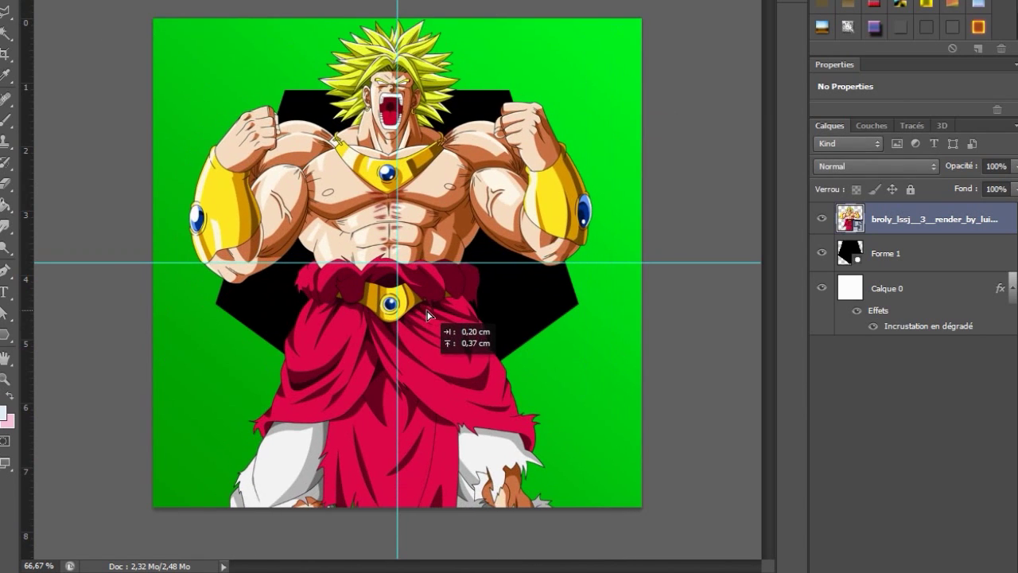
Step: Clip Broly into the pentagon, then duplicate, unclip, rasterize and erase the copy's lower body
{"action": "right_click", "coordinate": [908, 219]}
{"action": "left_click", "coordinate": [756, 364]}
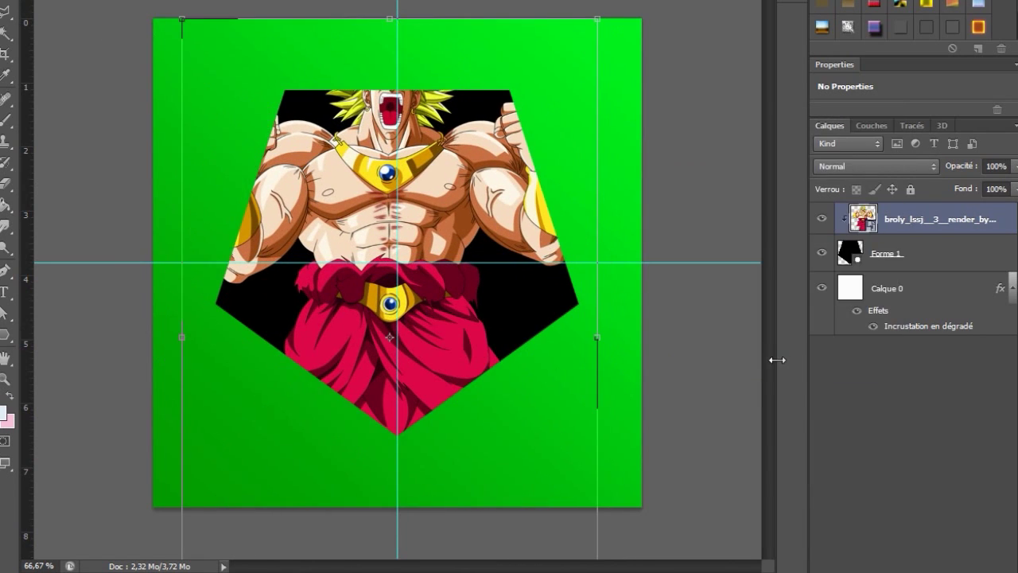
{"action": "key", "text": "ctrl+j"}
{"action": "left_click", "coordinate": [493, 445]}
{"action": "left_click", "coordinate": [408, 202]}
{"action": "left_click_drag", "start_coordinate": [493, 413], "coordinate": [318, 437]}
{"action": "mouse_move", "coordinate": [263, 390]}
{"action": "left_mouse_down"}
{"action": "mouse_move", "coordinate": [262, 477]}
{"action": "mouse_move", "coordinate": [636, 451]}
{"action": "left_mouse_up"}
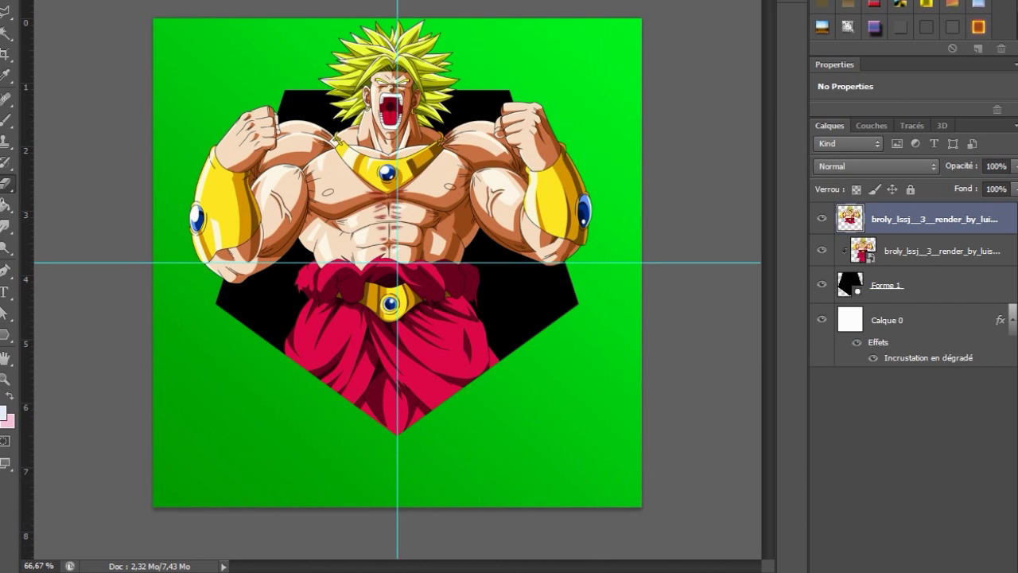
Step: Draw a black rectangle across the lower part of the pentagon
{"action": "right_click", "coordinate": [6, 334]}
{"action": "left_click", "coordinate": [90, 332]}
{"action": "left_click_drag", "start_coordinate": [232, 315], "coordinate": [586, 404]}
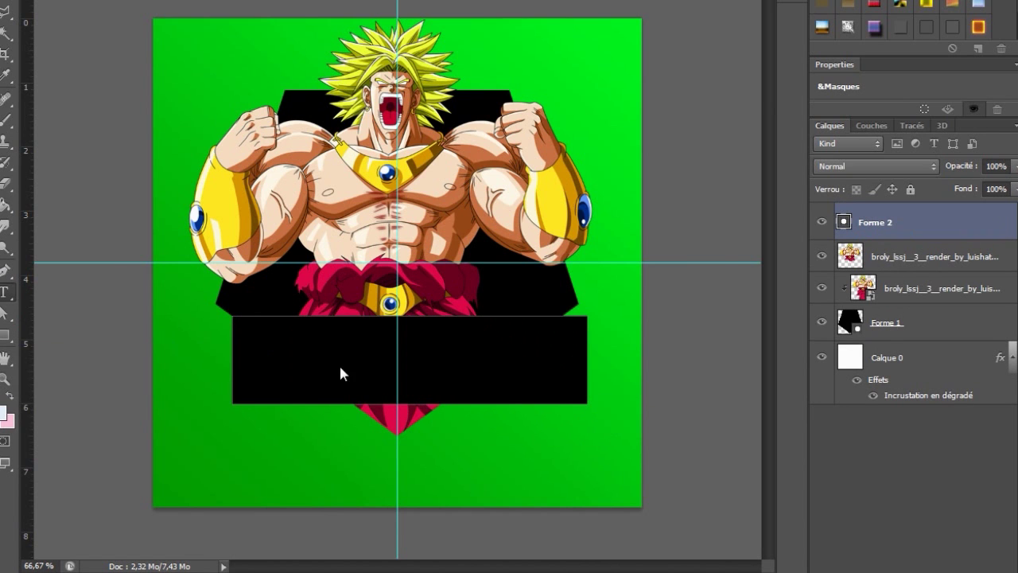
Step: Rasterize the rectangle banner and start a text entry on it
{"action": "left_click", "coordinate": [3, 190]}
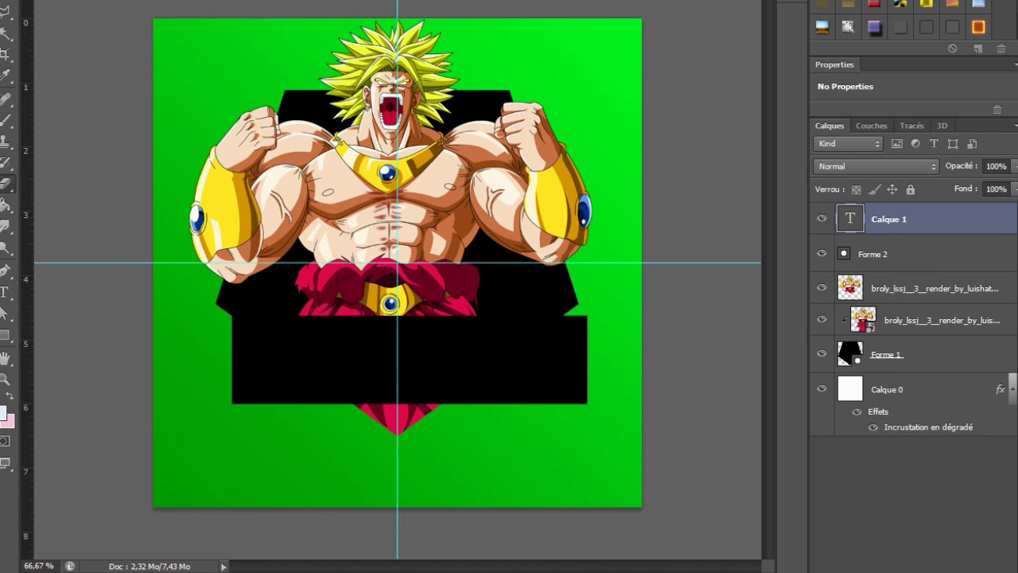
{"action": "left_click", "coordinate": [47, 203]}
{"action": "key", "text": "Return"}
{"action": "left_click", "coordinate": [310, 353]}
{"action": "type", "text": "ll"}
Step: Give the MARUKITO text green condensed lettering and a green gradient style, and move it onto the banner
{"action": "key", "text": "ctrl+a"}
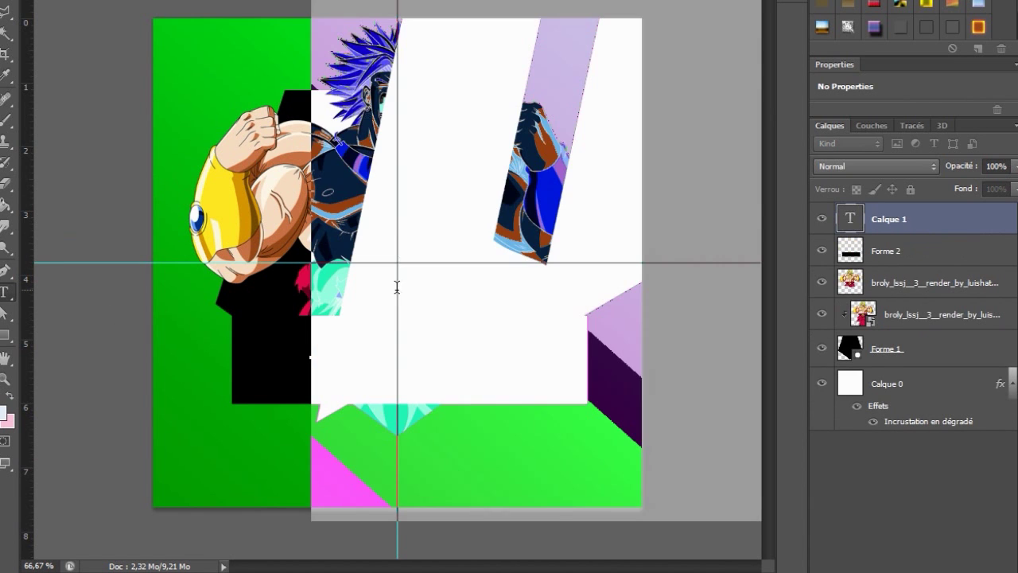
{"action": "key", "text": "Escape"}
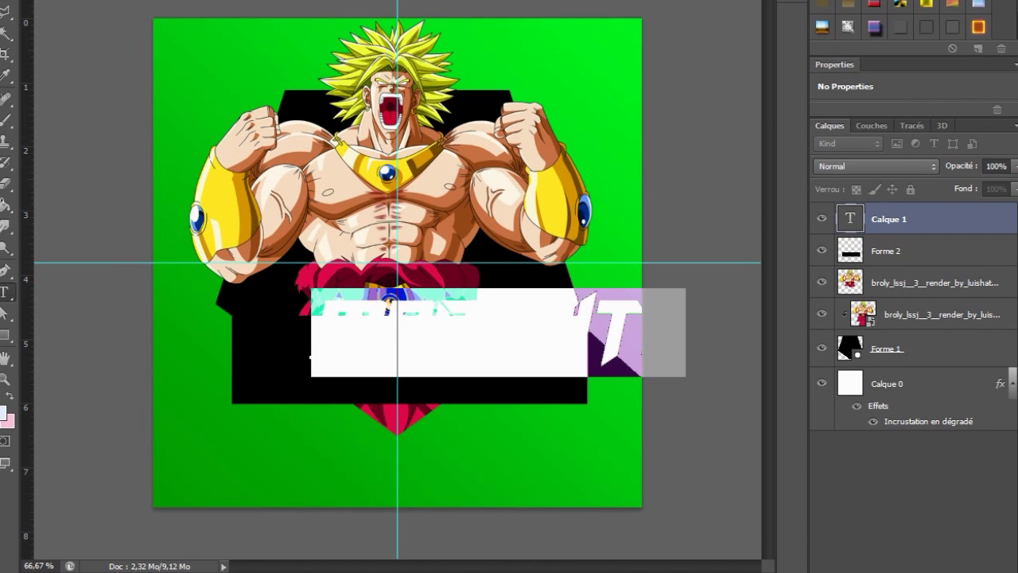
{"action": "key", "text": "Down"}
{"action": "key", "text": "Down"}
{"action": "key", "text": "Down"}
{"action": "key", "text": "ctrl+Return"}
{"action": "left_click", "coordinate": [859, 30]}
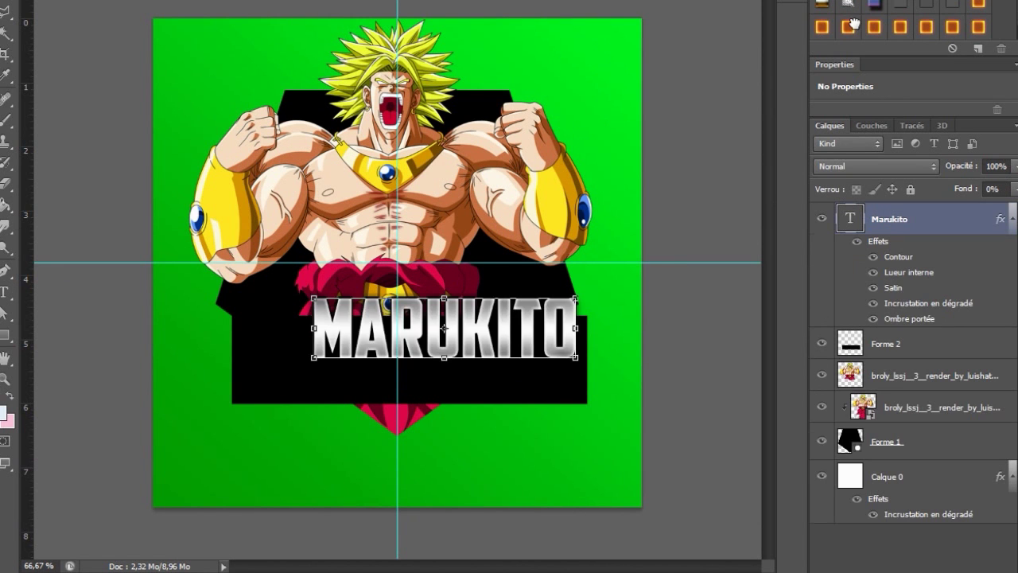
{"action": "left_click_drag", "start_coordinate": [533, 326], "coordinate": [487, 354]}
Step: Give the banner a white Color Overlay and lower its opacity to make it translucent
{"action": "double_click", "coordinate": [943, 359]}
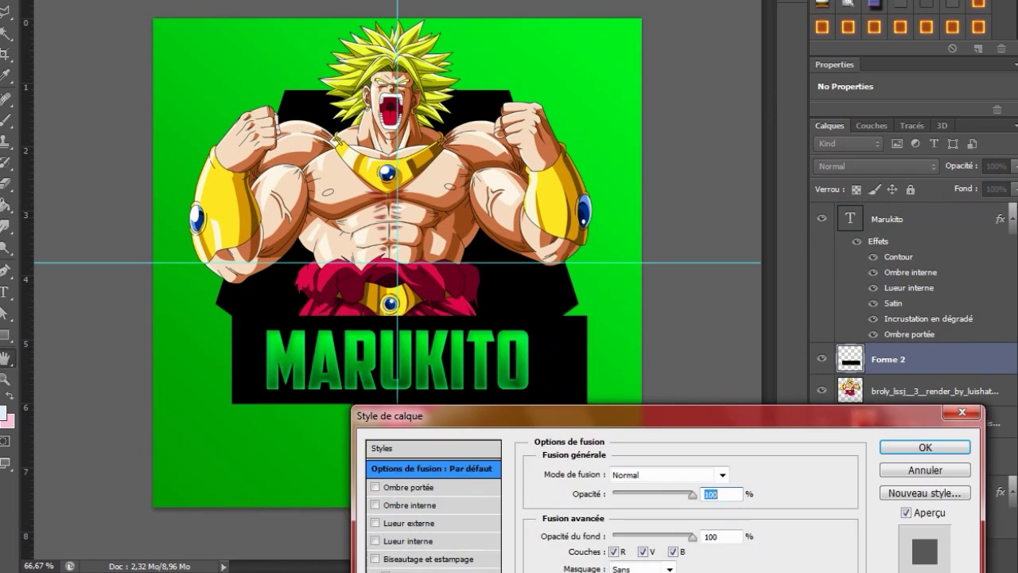
{"action": "left_click", "coordinate": [745, 475]}
{"action": "left_click", "coordinate": [354, 375]}
{"action": "left_click", "coordinate": [779, 370]}
{"action": "left_click", "coordinate": [924, 447]}
{"action": "left_click_drag", "start_coordinate": [1002, 171], "coordinate": [962, 169]}
Step: Move the translucent banner up and widen it on both sides
{"action": "left_click_drag", "start_coordinate": [352, 362], "coordinate": [352, 348]}
{"action": "left_click_drag", "start_coordinate": [232, 346], "coordinate": [210, 345]}
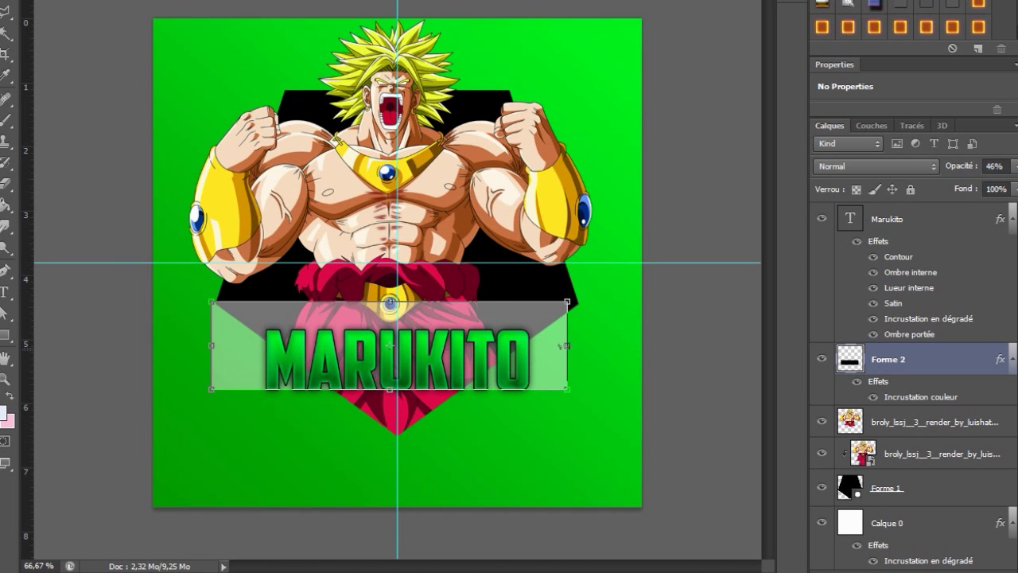
{"action": "left_click_drag", "start_coordinate": [586, 345], "coordinate": [606, 345]}
{"action": "key", "text": "v"}
{"action": "key", "text": "Return"}
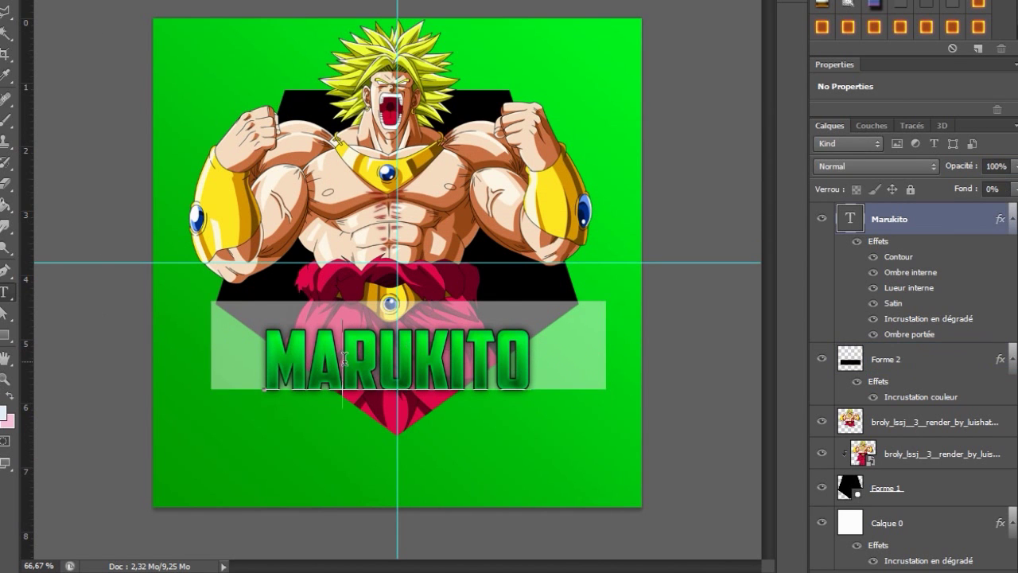
Step: Fine-tune the MARUKITO text size, ending slightly smaller
{"action": "key", "text": "ctrl+shift+greater"}
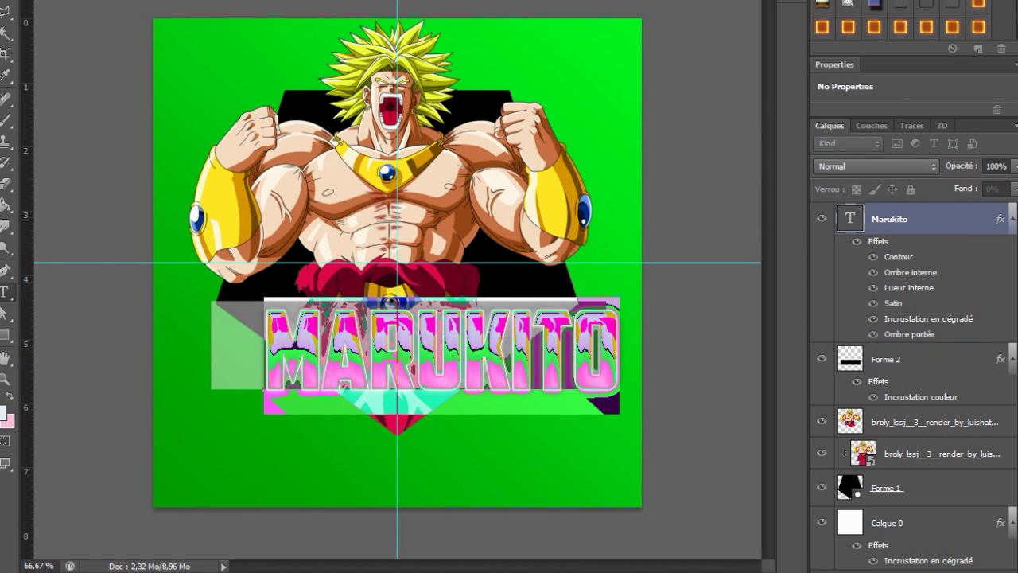
{"action": "key", "text": "ctrl+shift+less"}
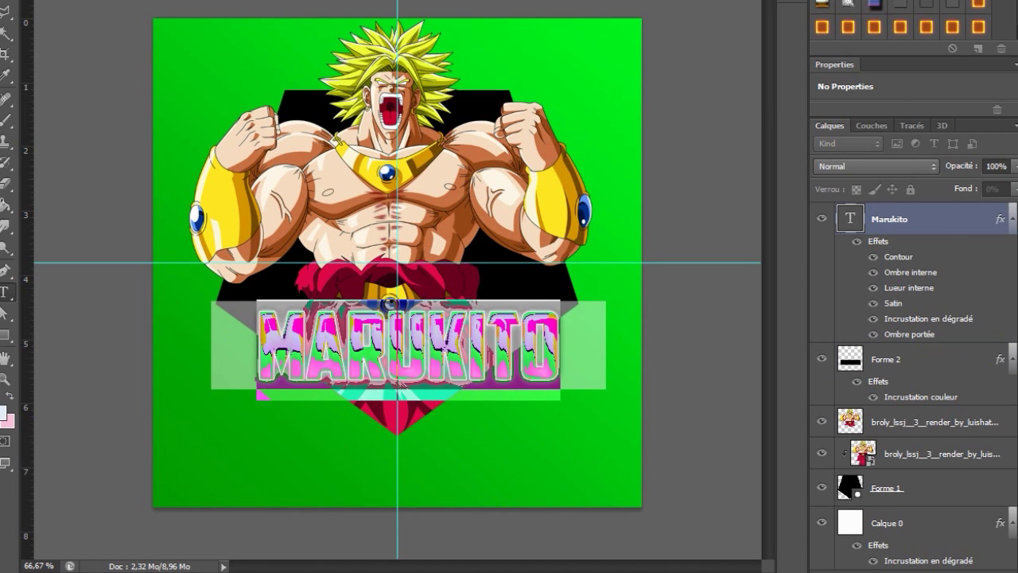
{"action": "key", "text": "ctrl+shift+less"}
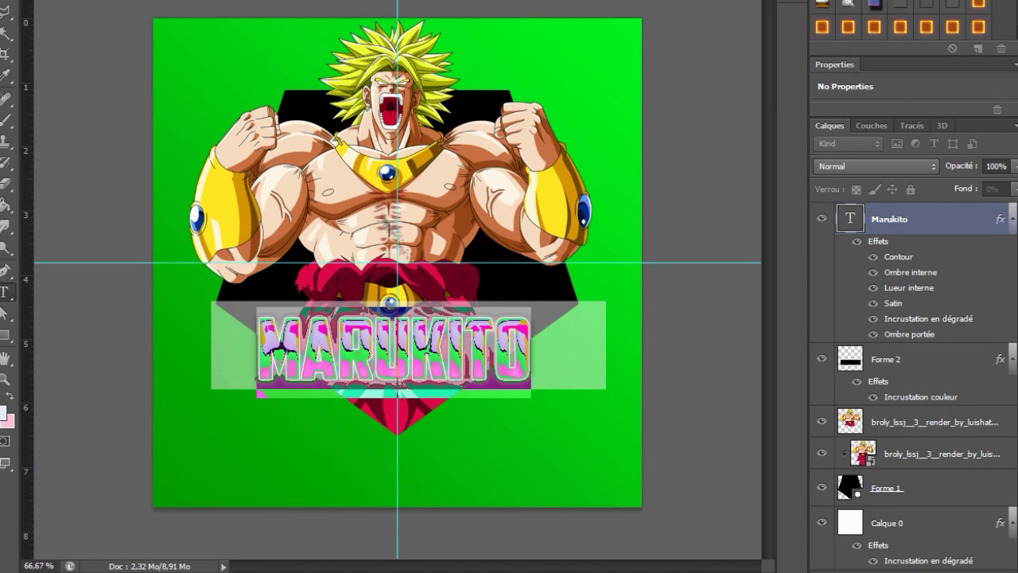
{"action": "key", "text": "ctrl+Return"}
Step: Make the translucent banner slightly thinner from top and bottom
{"action": "left_click", "coordinate": [438, 356]}
{"action": "left_click_drag", "start_coordinate": [410, 302], "coordinate": [409, 307]}
{"action": "left_click_drag", "start_coordinate": [408, 389], "coordinate": [408, 386]}
{"action": "key", "text": "v"}
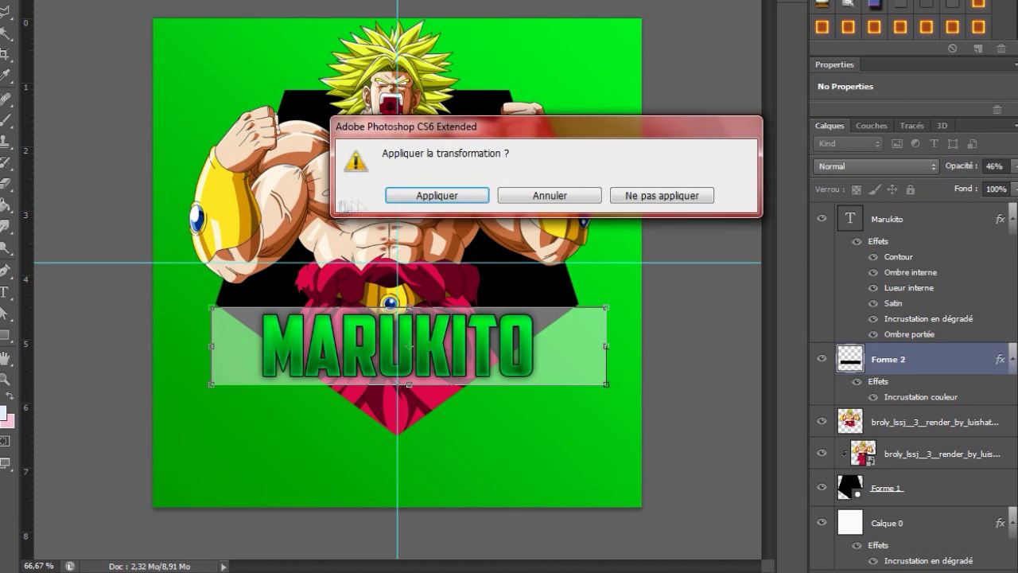
{"action": "key", "text": "Return"}
Step: Rasterize the MARUKITO text layer
{"action": "left_click", "coordinate": [898, 213]}
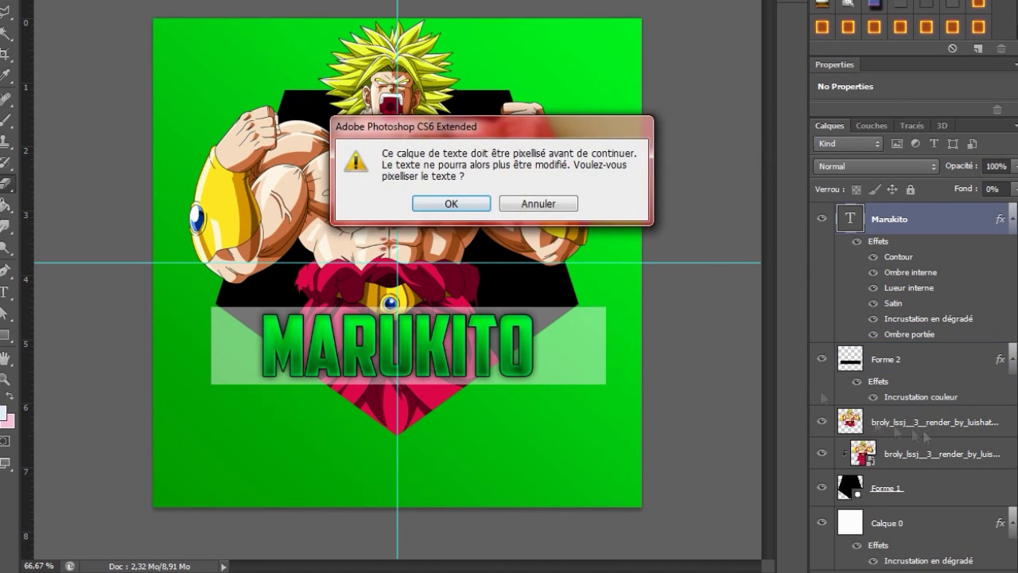
{"action": "key", "text": "Return"}
{"action": "left_click", "coordinate": [891, 487]}
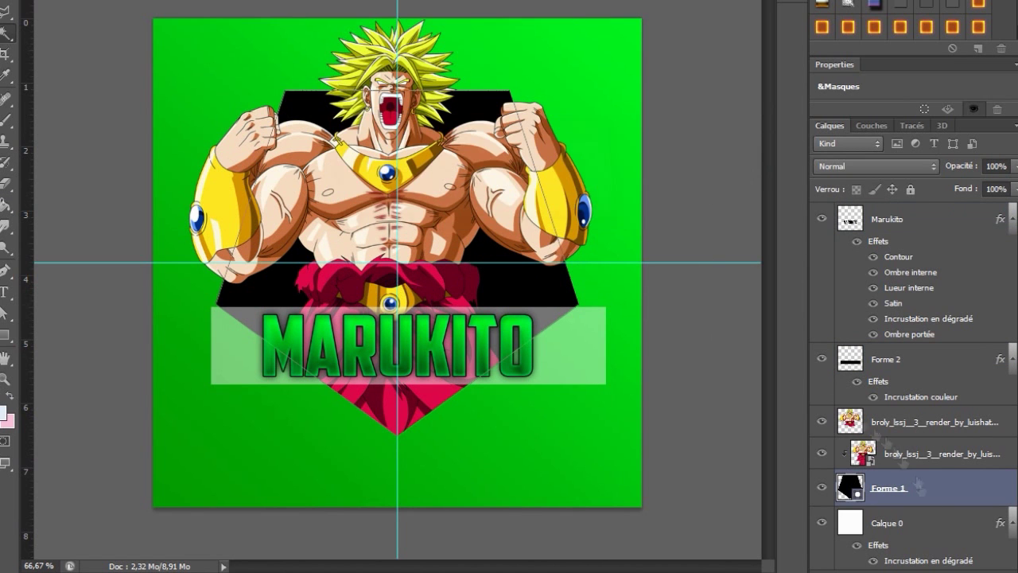
Step: Make and invert selections on the pentagon and banner layers
{"action": "left_click", "coordinate": [849, 486], "text": "ctrl"}
{"action": "right_click", "coordinate": [398, 191]}
{"action": "left_click", "coordinate": [429, 446]}
{"action": "left_click", "coordinate": [899, 219]}
{"action": "left_click", "coordinate": [932, 362]}
{"action": "right_click", "coordinate": [334, 148]}
{"action": "left_click", "coordinate": [336, 180]}
{"action": "left_click", "coordinate": [888, 485]}
Step: Place the Dragon Ball Z wallpaper, enlarge it, and clip it inside the pentagon
{"action": "left_click", "coordinate": [93, 162]}
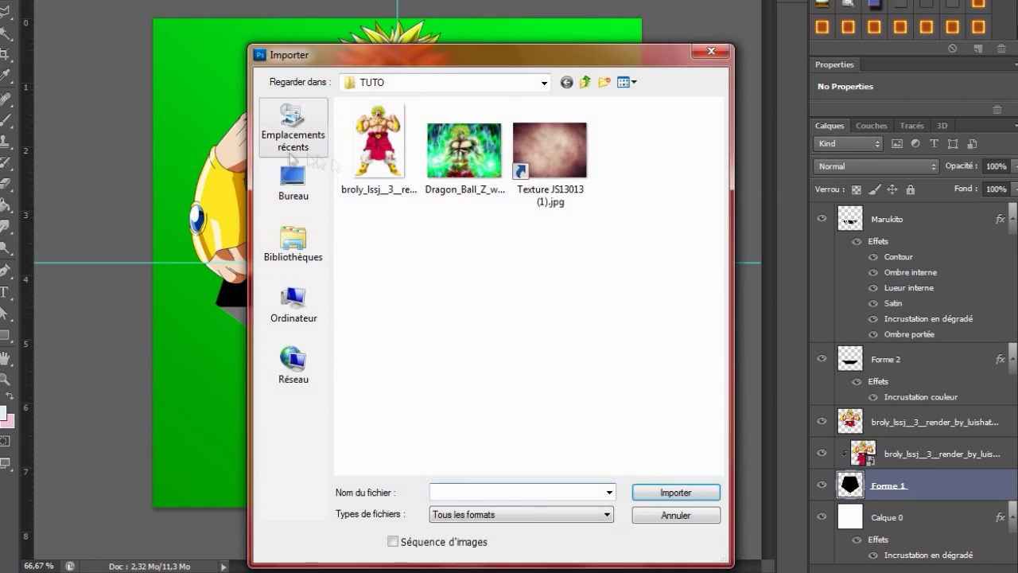
{"action": "double_click", "coordinate": [465, 151]}
{"action": "left_click_drag", "start_coordinate": [153, 93], "coordinate": [139, 12]}
{"action": "right_click", "coordinate": [938, 485]}
{"action": "left_click", "coordinate": [431, 195]}
{"action": "left_click", "coordinate": [913, 165]}
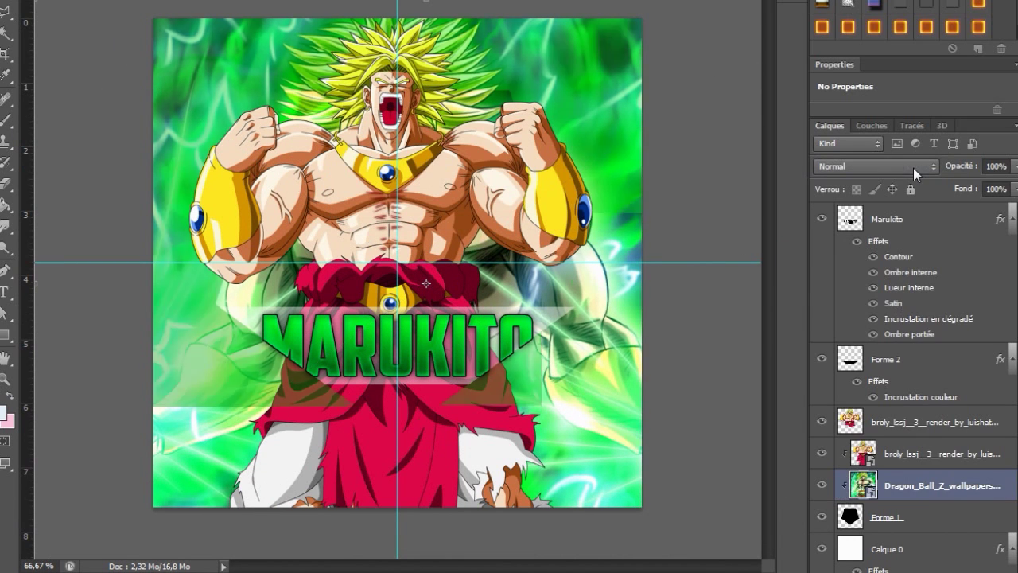
Step: Give the pentagon a Normal drop shadow at 88% opacity, distance 0, with increased spread
{"action": "double_click", "coordinate": [938, 517]}
{"action": "left_click", "coordinate": [413, 487]}
{"action": "left_click", "coordinate": [660, 475]}
{"action": "left_click", "coordinate": [633, 53]}
{"action": "left_click_drag", "start_coordinate": [668, 494], "coordinate": [680, 494]}
{"action": "left_click_drag", "start_coordinate": [612, 545], "coordinate": [608, 549]}
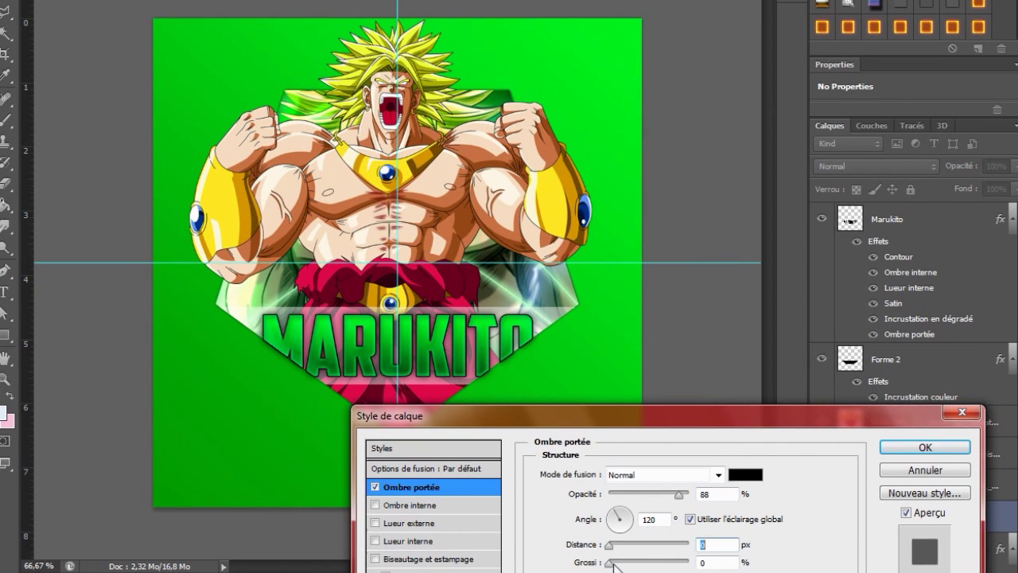
{"action": "left_click", "coordinate": [621, 529]}
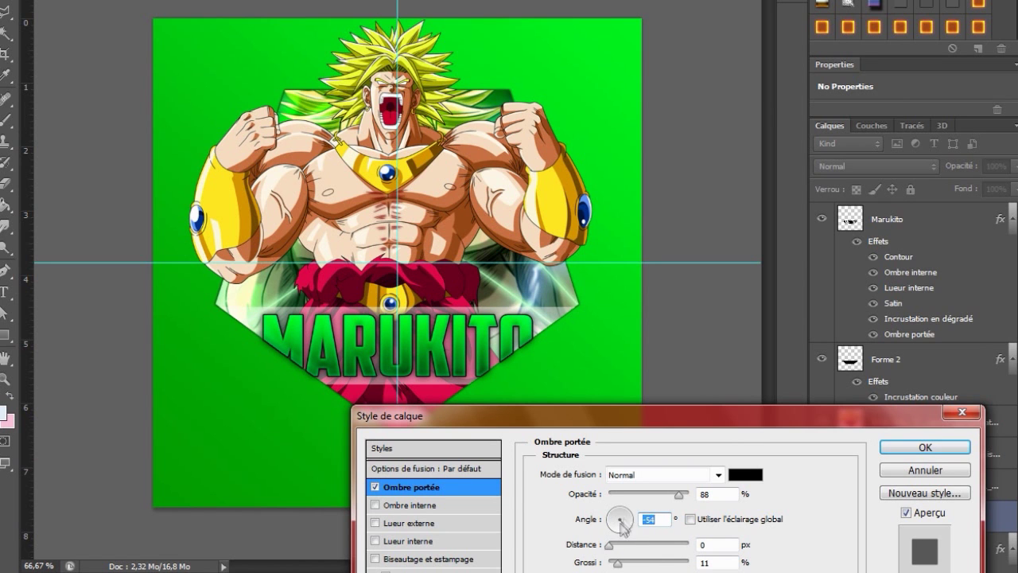
{"action": "left_click_drag", "start_coordinate": [618, 564], "coordinate": [628, 565]}
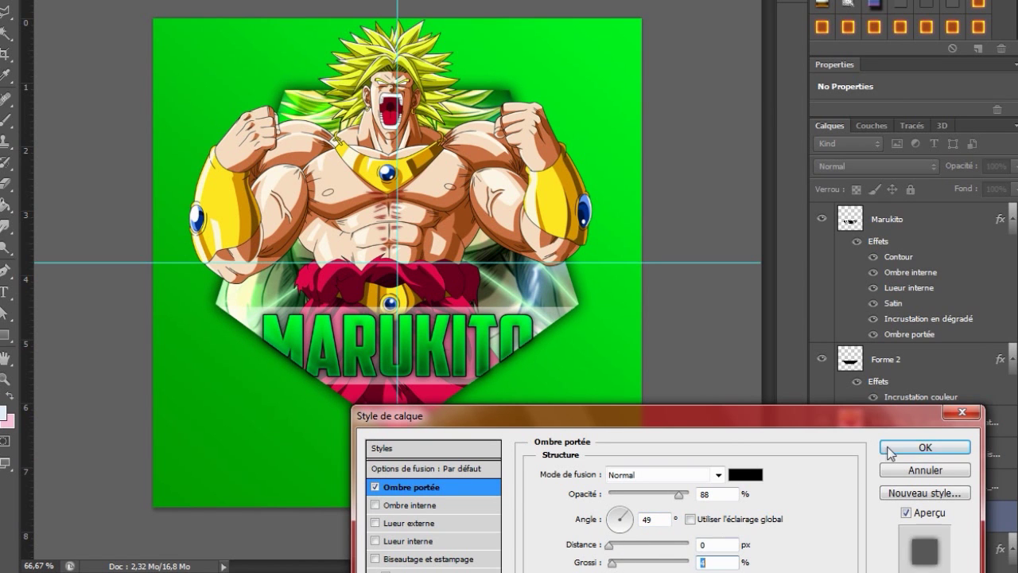
{"action": "left_click", "coordinate": [925, 447]}
{"action": "left_click", "coordinate": [914, 566]}
{"action": "left_click", "coordinate": [294, 188]}
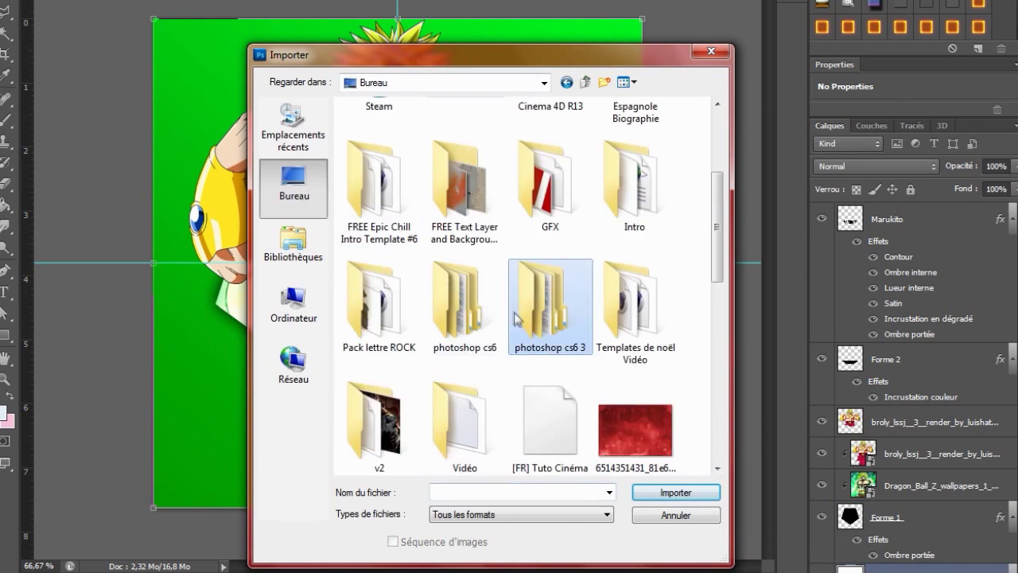
Step: Place the grunge texture from Vidéo > Tuto logo Broly > TUTO and stretch it over the whole canvas
{"action": "double_click", "coordinate": [464, 271]}
{"action": "double_click", "coordinate": [389, 410]}
{"action": "double_click", "coordinate": [374, 125]}
{"action": "double_click", "coordinate": [548, 136]}
{"action": "left_click_drag", "start_coordinate": [751, 469], "coordinate": [745, 528]}
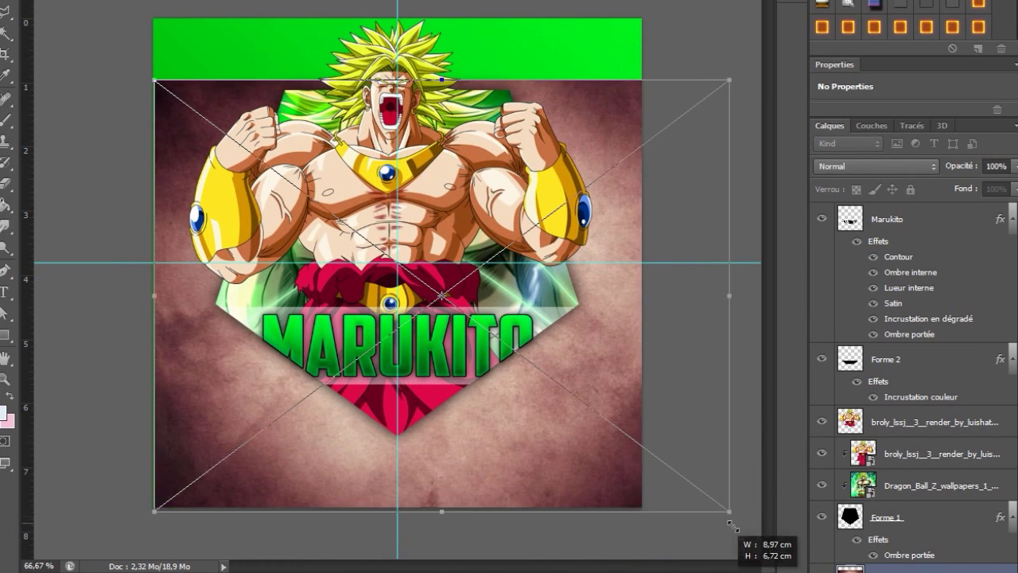
{"action": "left_click_drag", "start_coordinate": [150, 82], "coordinate": [53, 15]}
{"action": "left_click", "coordinate": [874, 165]}
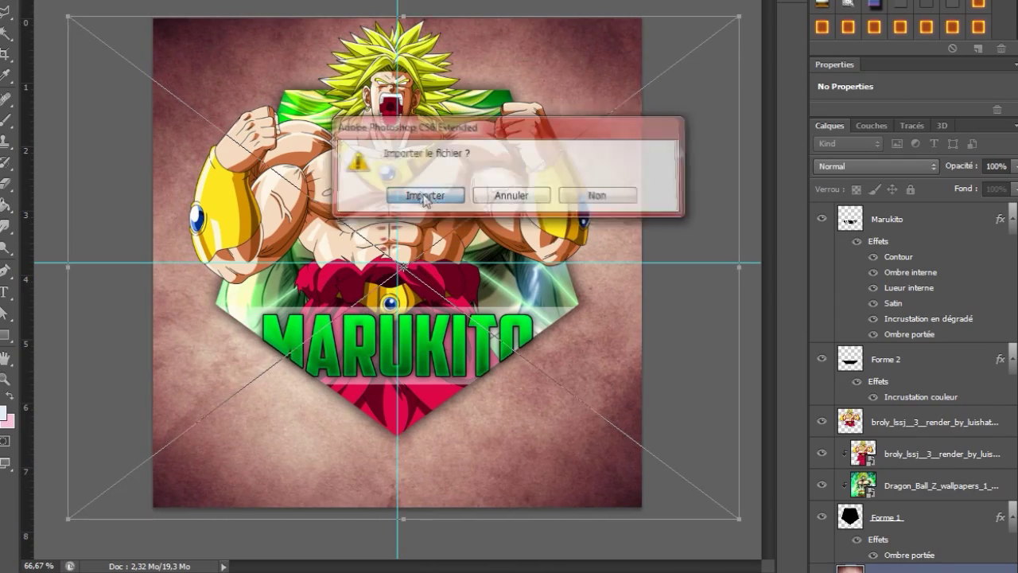